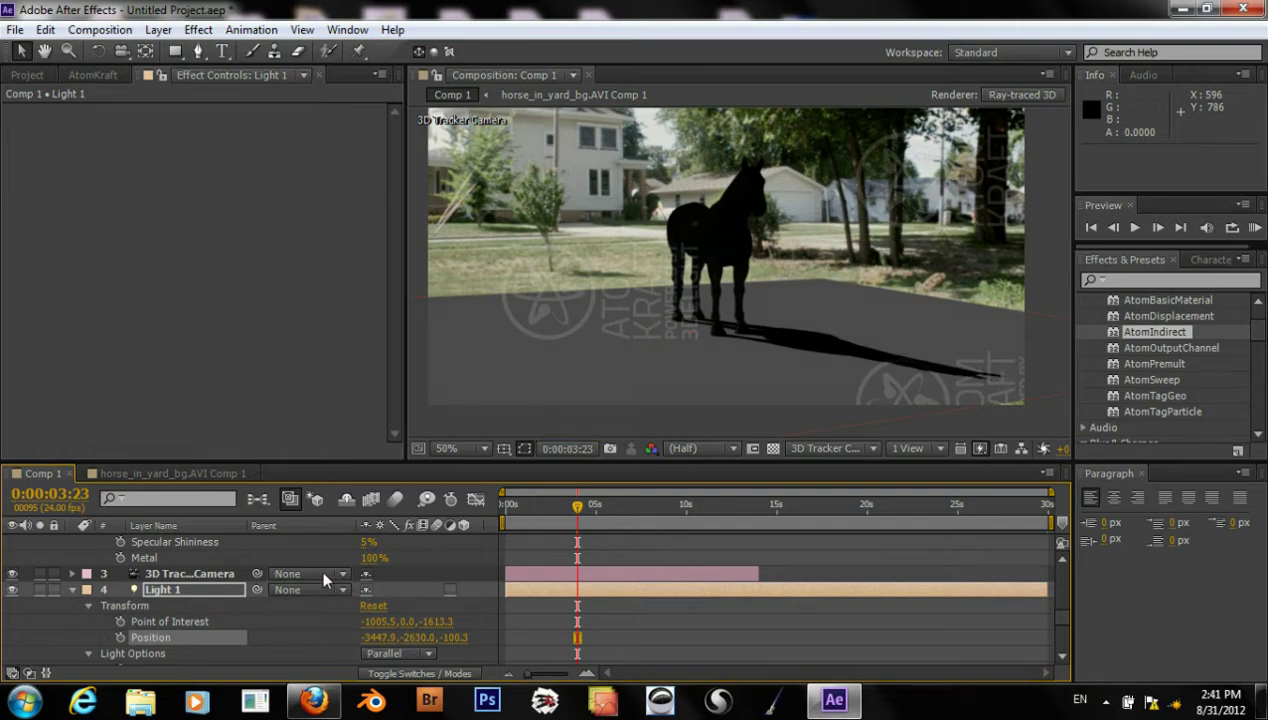
# In the AtomKraft render settings, set the sampling filter's Sharpness to 2.0
pyautogui.click(96, 75)
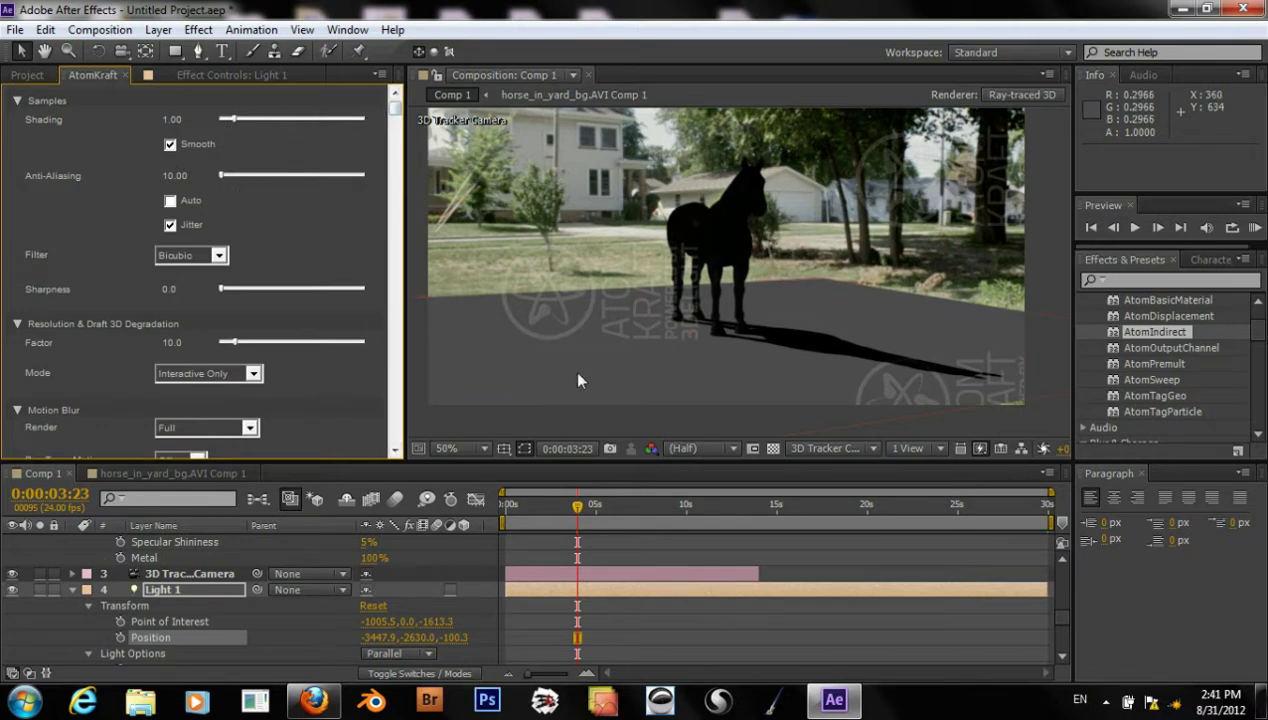
pyautogui.click(484, 448)
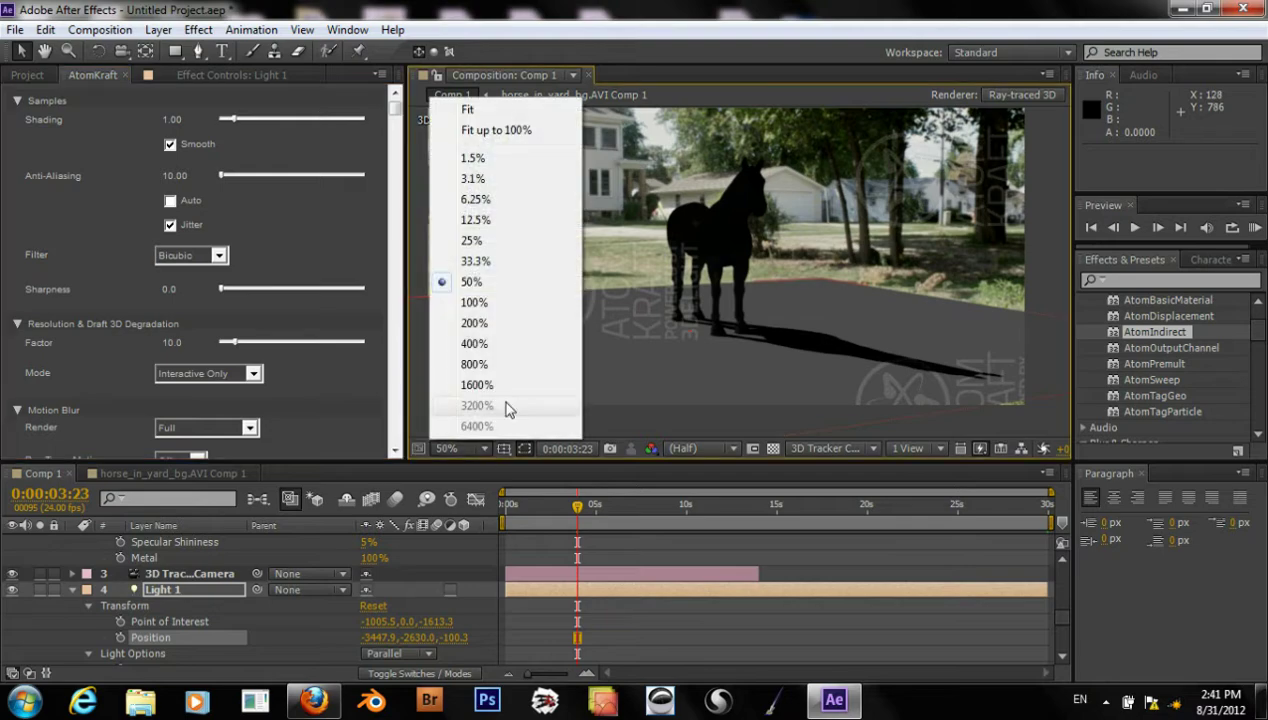
pyautogui.click(526, 301)
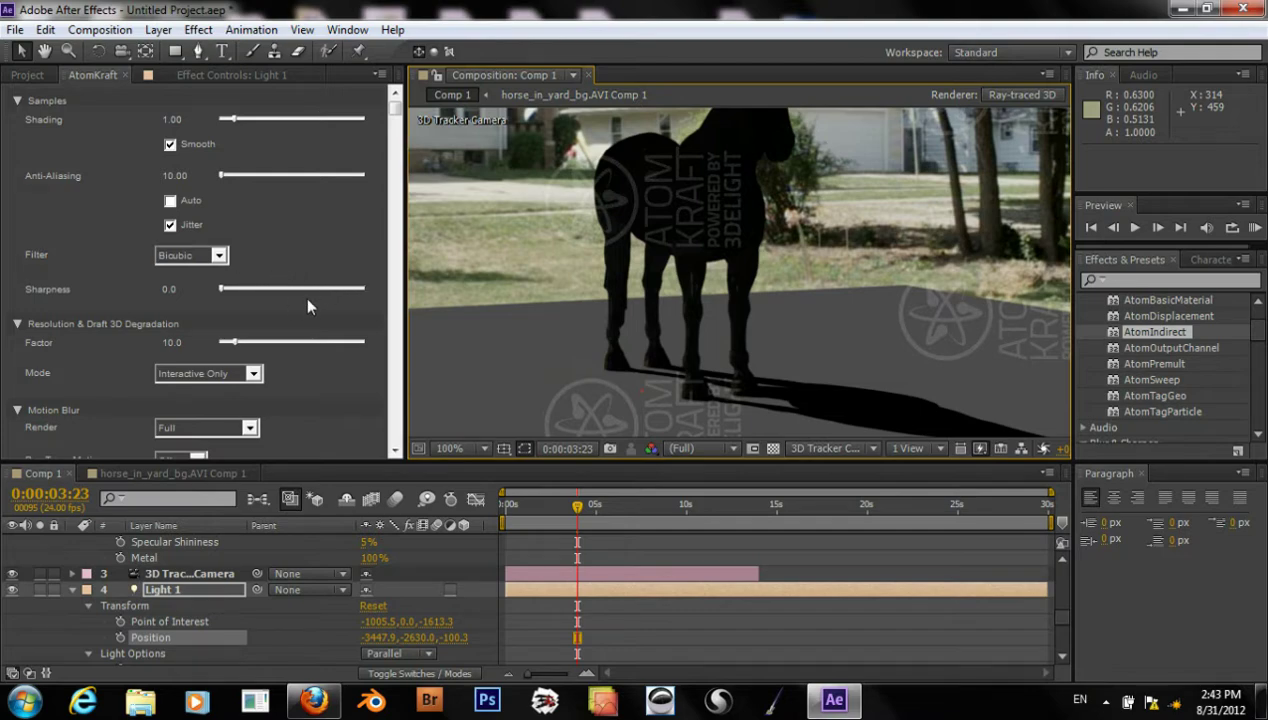
pyautogui.click(183, 289)
pyautogui.moveTo(185, 290); pyautogui.dragTo(150, 287)
pyautogui.write('2')
pyautogui.press('Return')
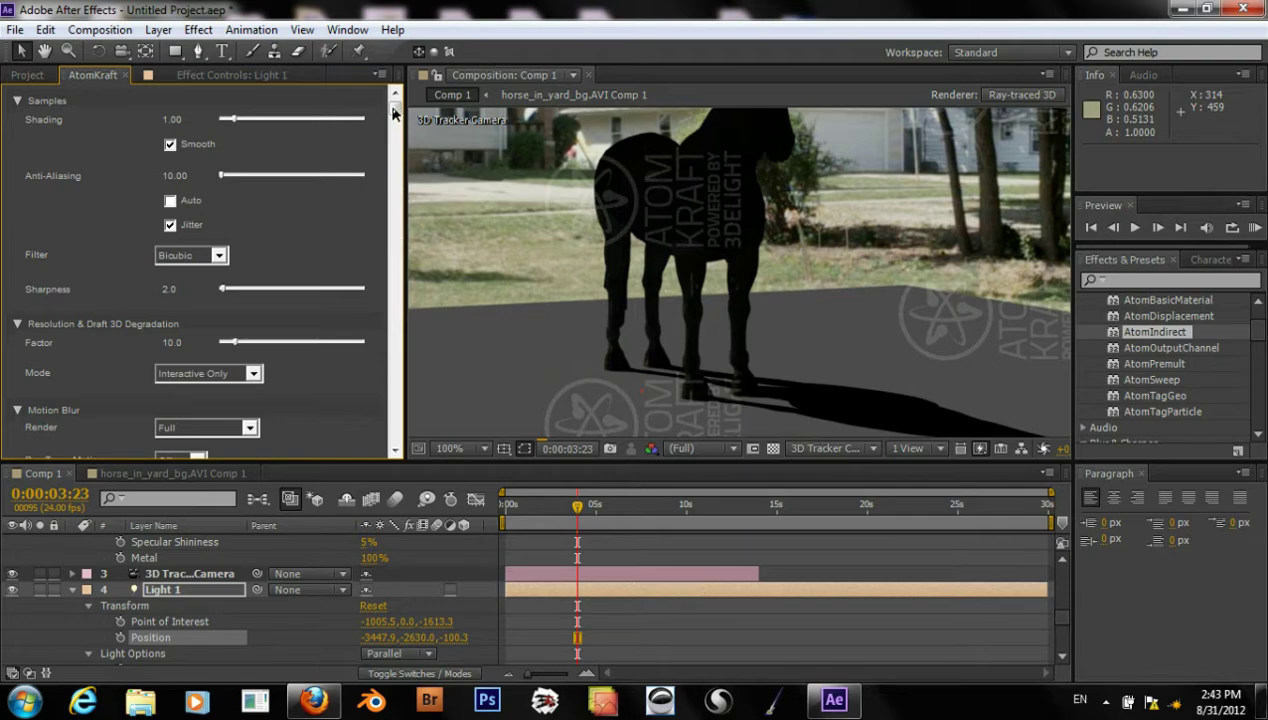
# Set the AtomKraft Resolution & Draft 3D Degradation mode to Off
pyautogui.scroll(-1, 237, 375)
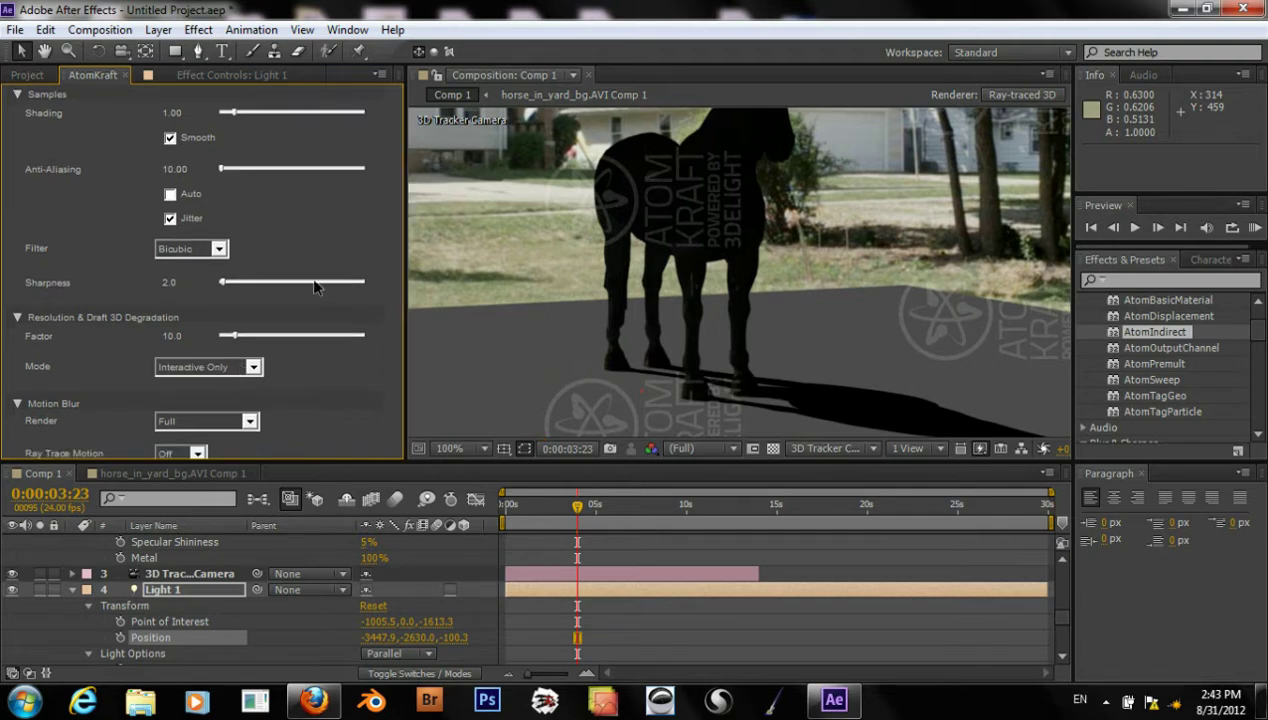
pyautogui.click(253, 370)
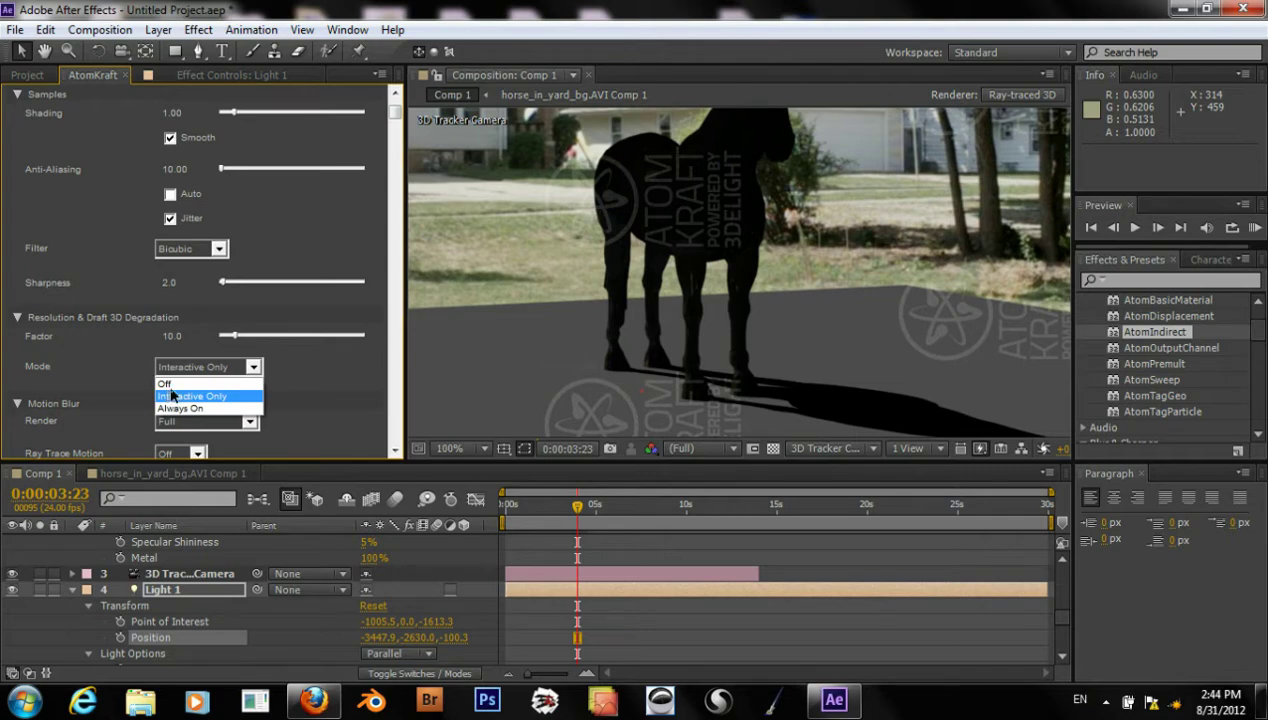
pyautogui.click(168, 384)
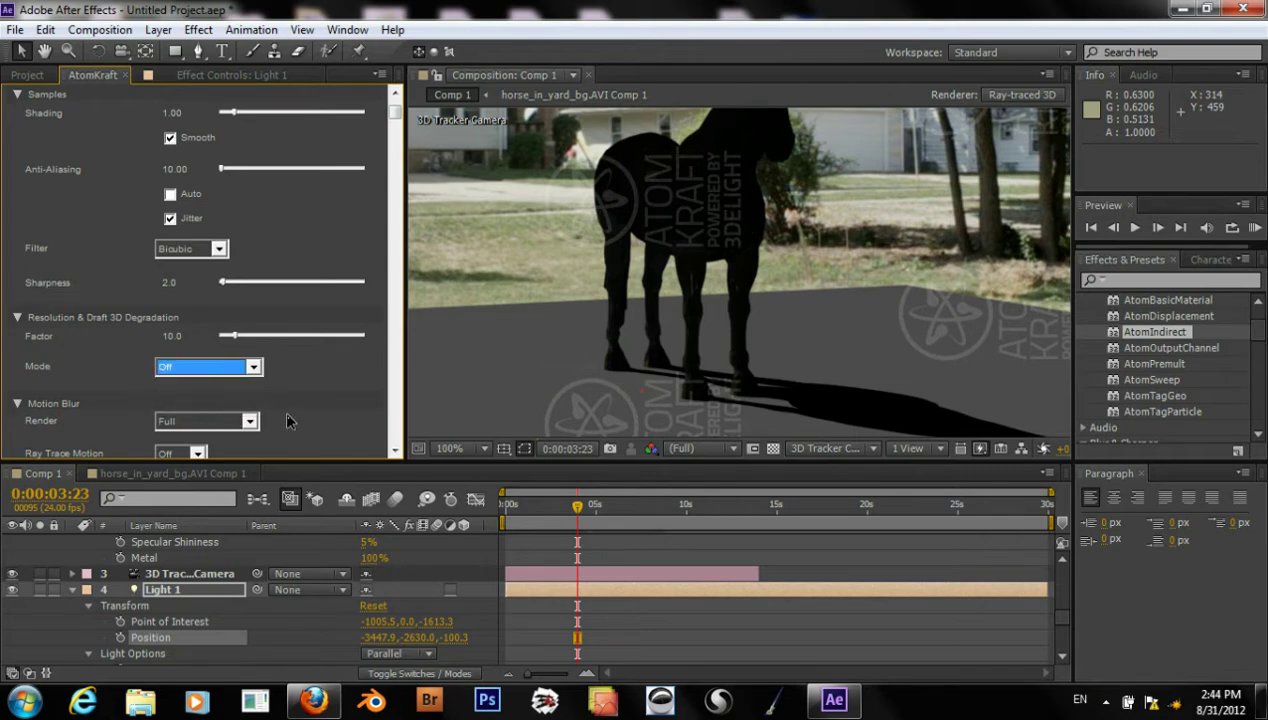
# Check AtomKraft's Motion Blur render choices and enable motion blur for the whole composition
pyautogui.click(250, 422)
pyautogui.click(247, 422)
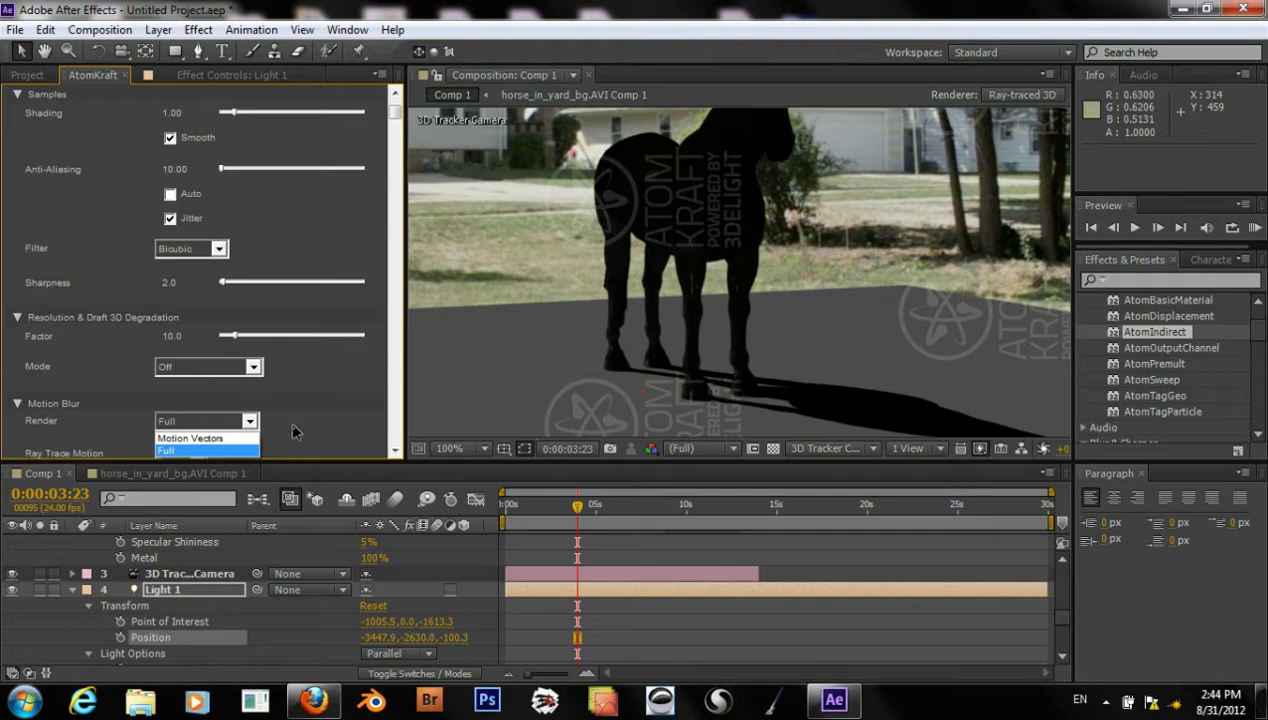
pyautogui.click(397, 501)
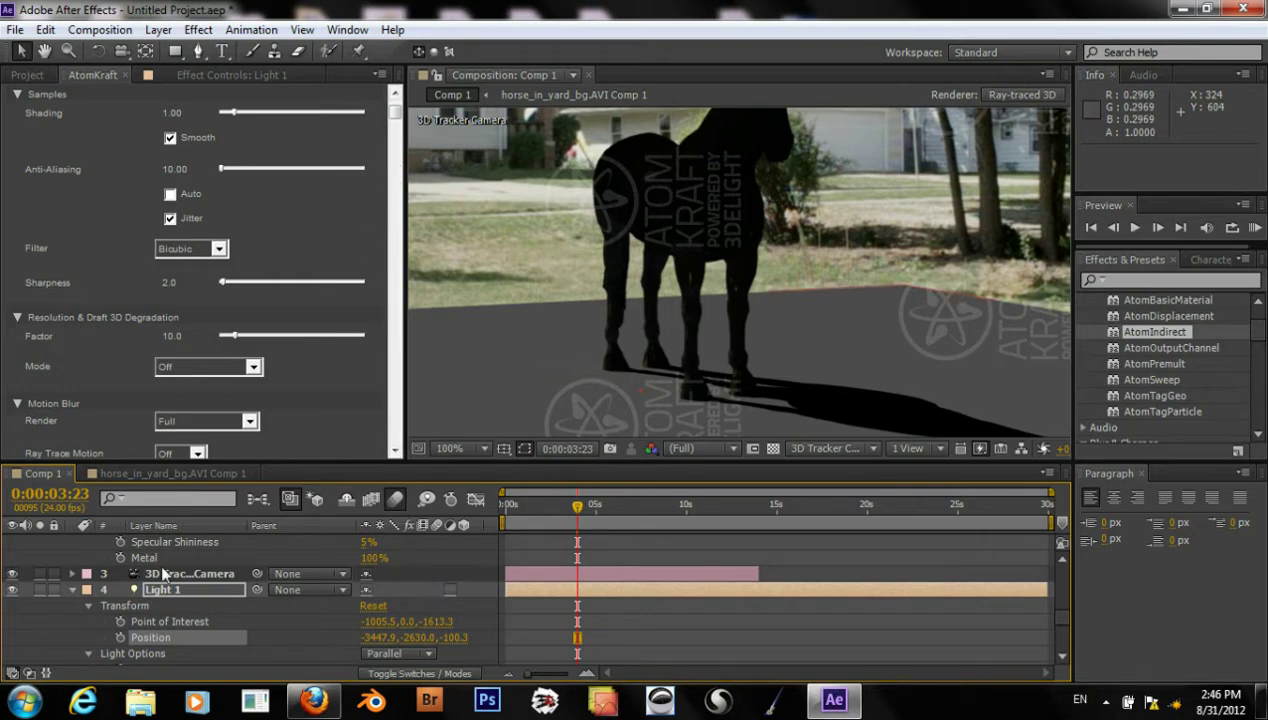
# Collapse the shadow catcher layer's properties and switch on motion blur for the horse_textured.obj layer
pyautogui.scroll(3, 192, 570)
pyautogui.scroll(4, 193, 570)
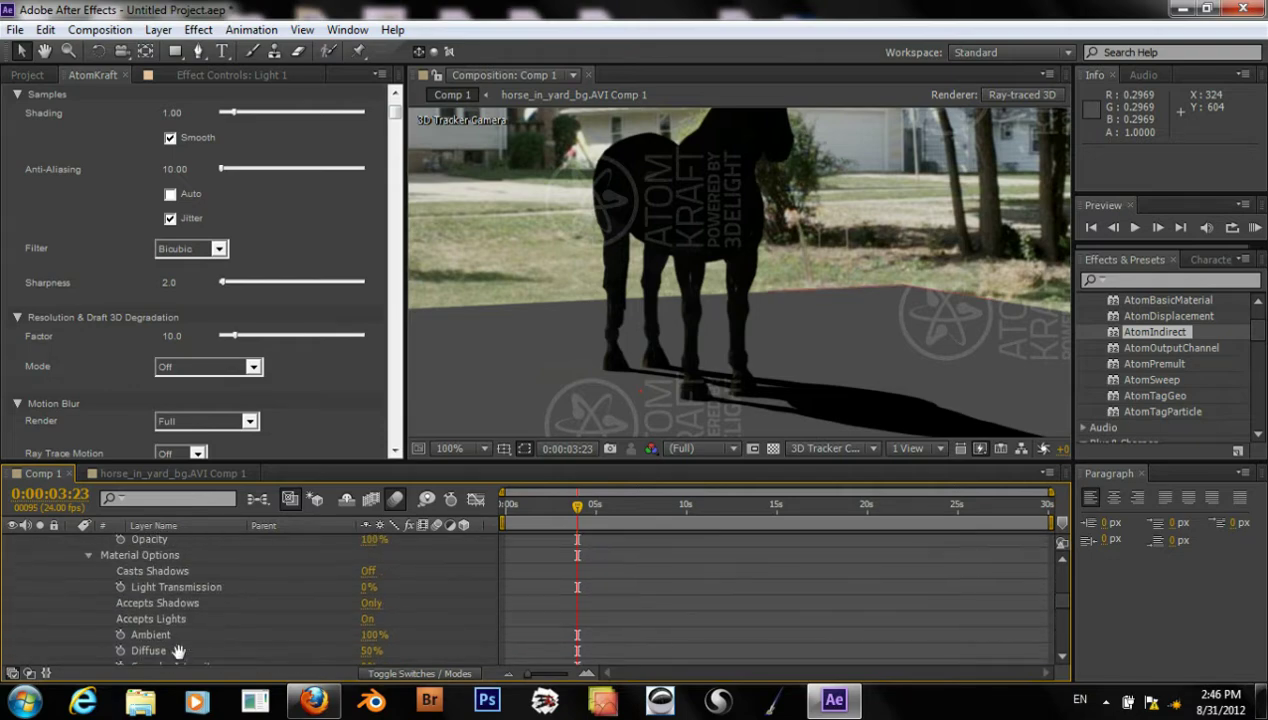
pyautogui.scroll(9, 200, 587)
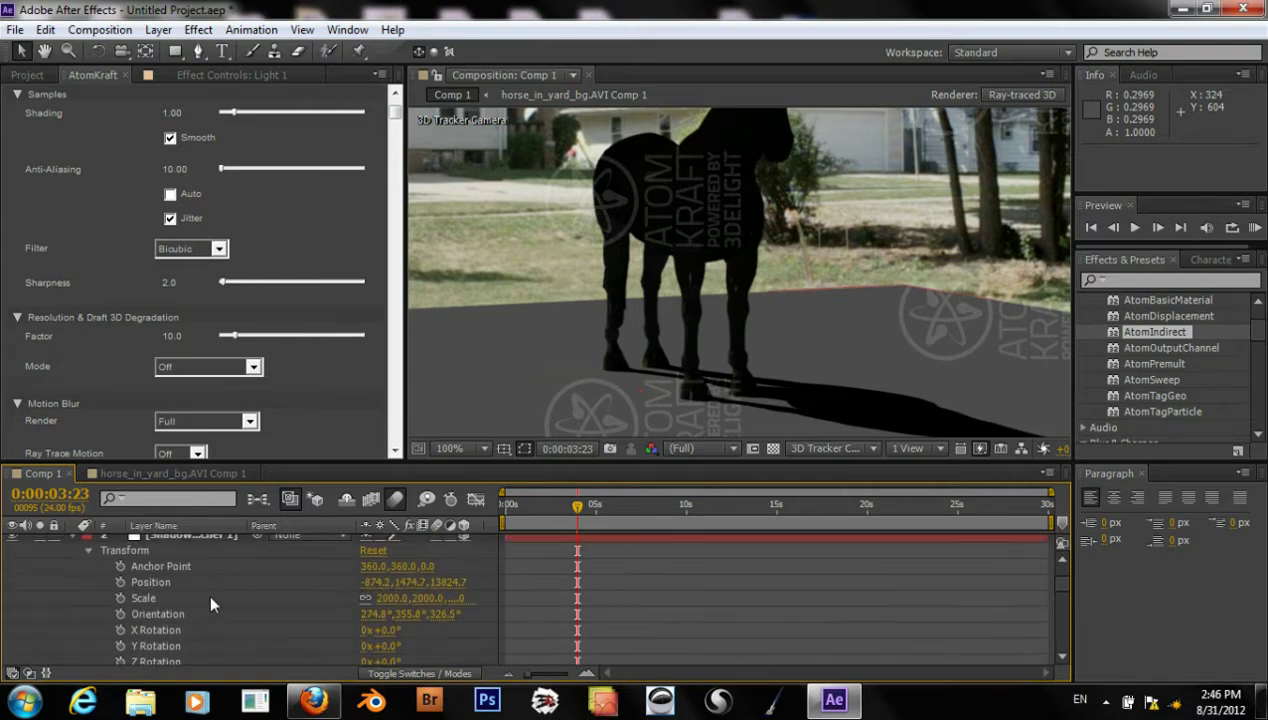
pyautogui.scroll(1, 211, 598)
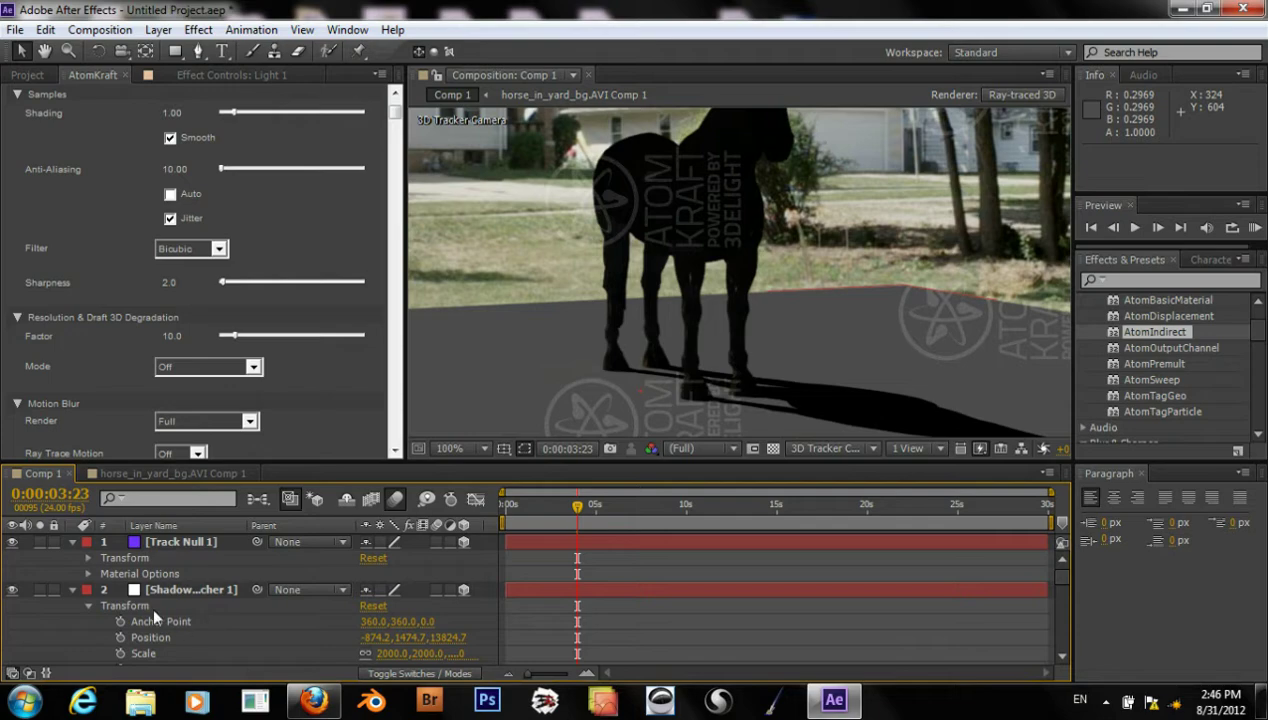
pyautogui.click(71, 586)
pyautogui.scroll(-5, 186, 575)
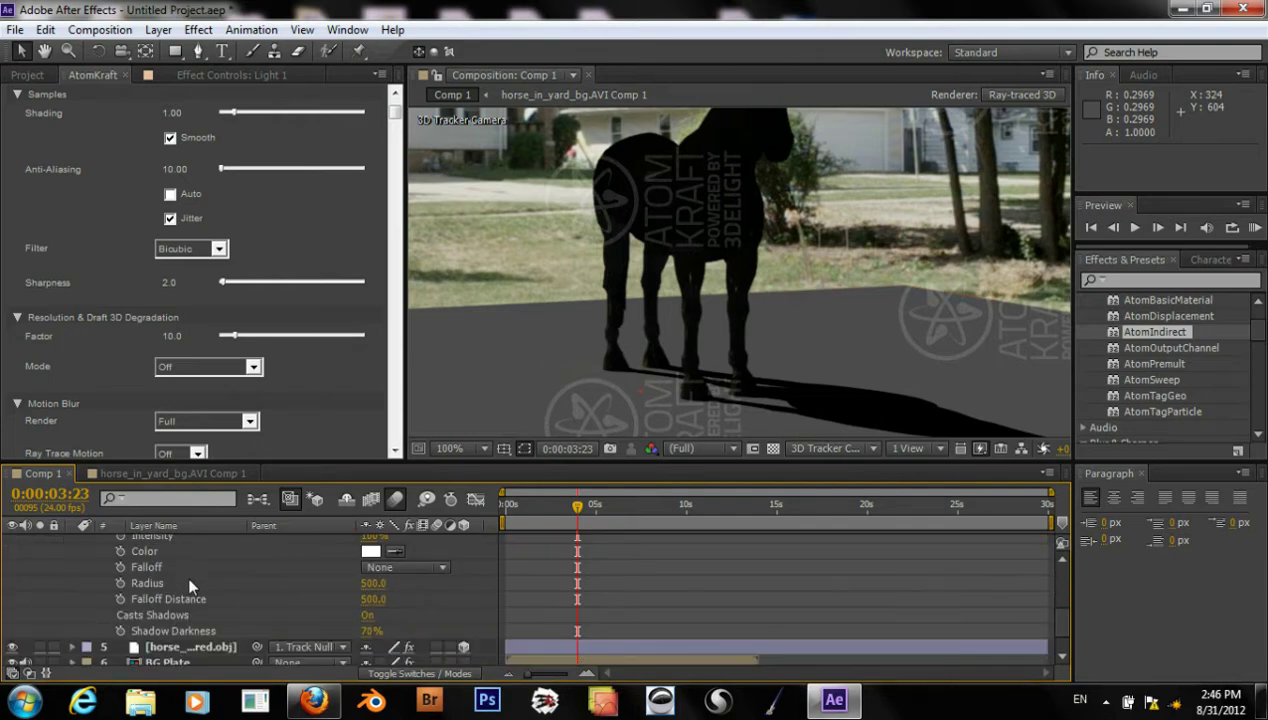
pyautogui.scroll(-2, 188, 570)
pyautogui.click(71, 615)
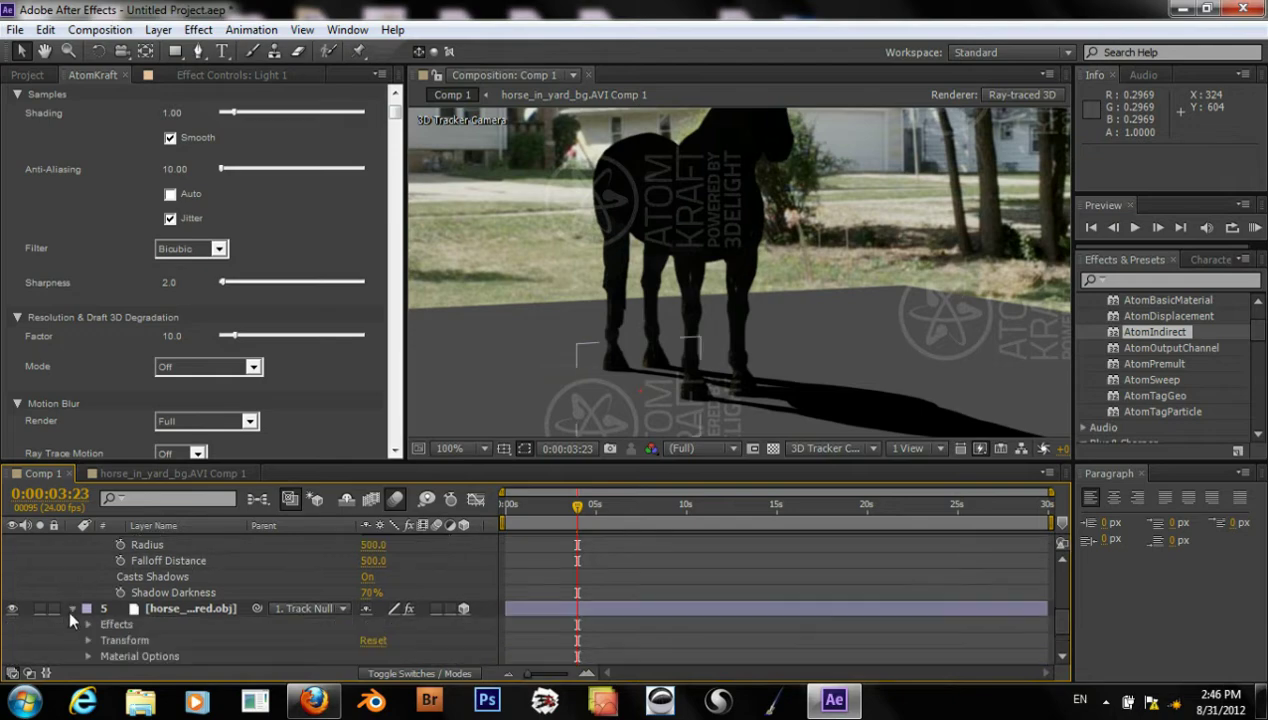
pyautogui.scroll(-3, 150, 600)
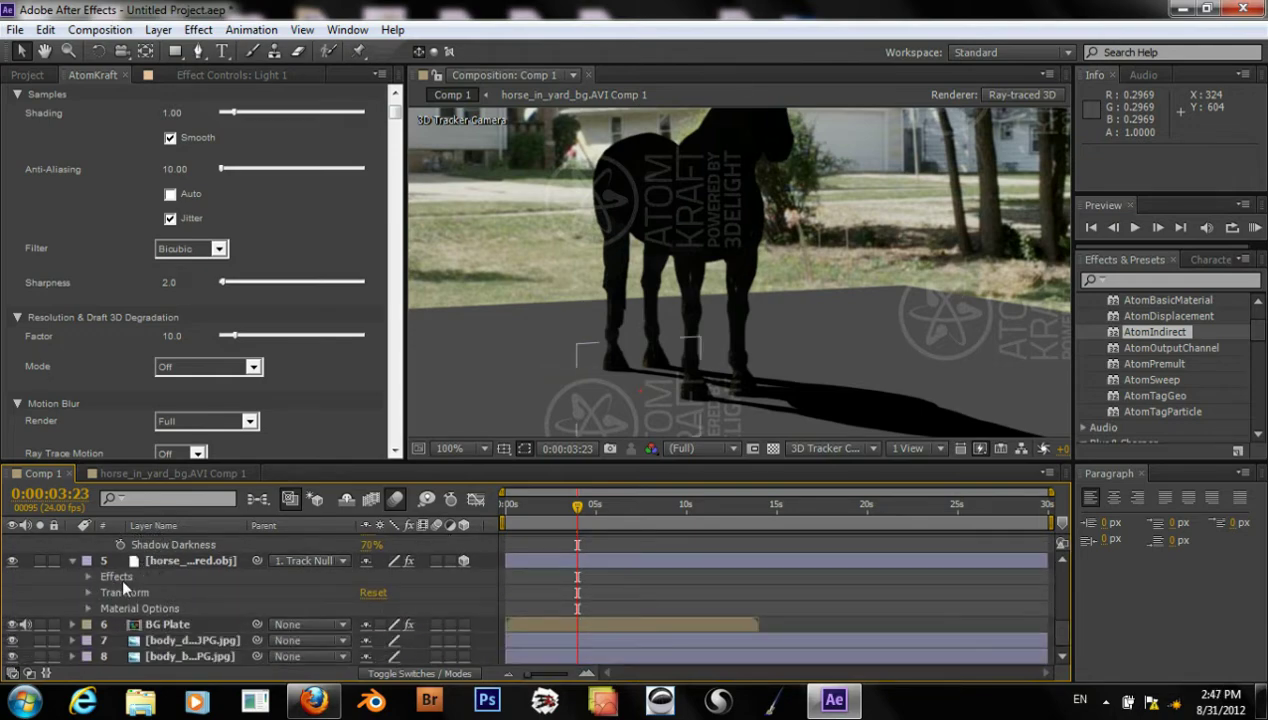
pyautogui.click(438, 562)
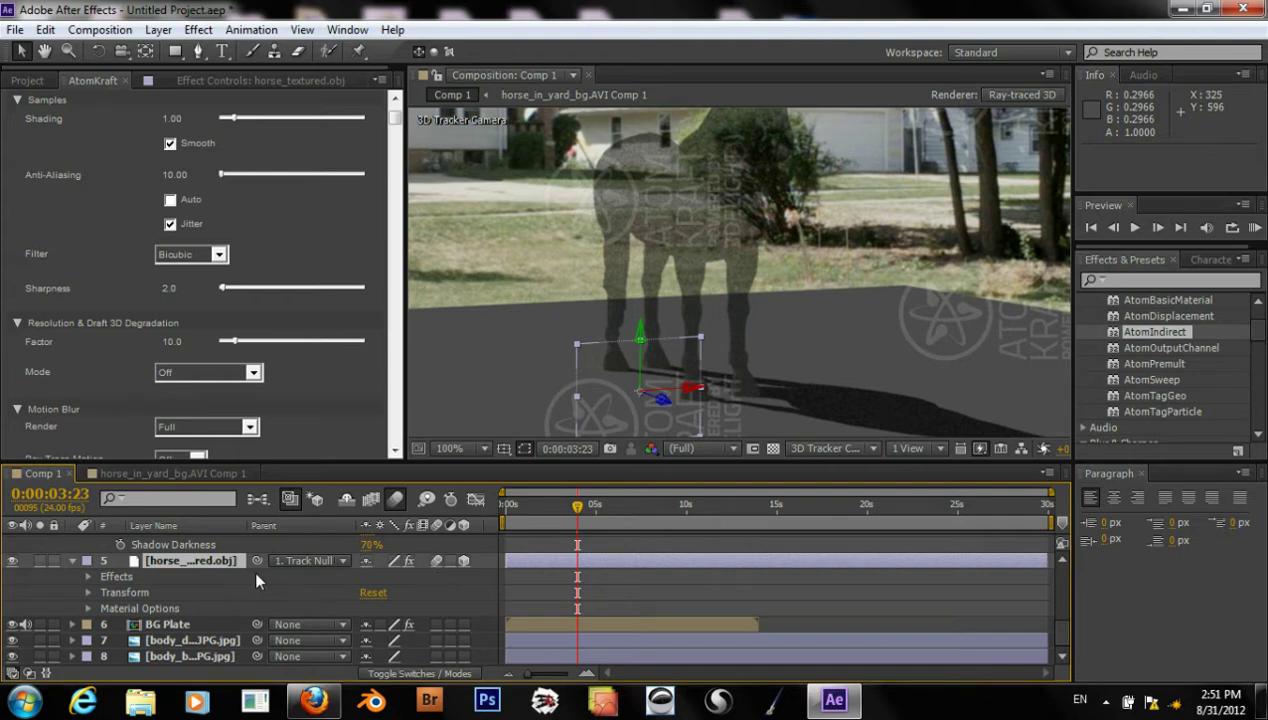
# Look through the horse layer's Material Options and Opacity, and collapse the layer's properties
pyautogui.click(89, 606)
pyautogui.click(89, 608)
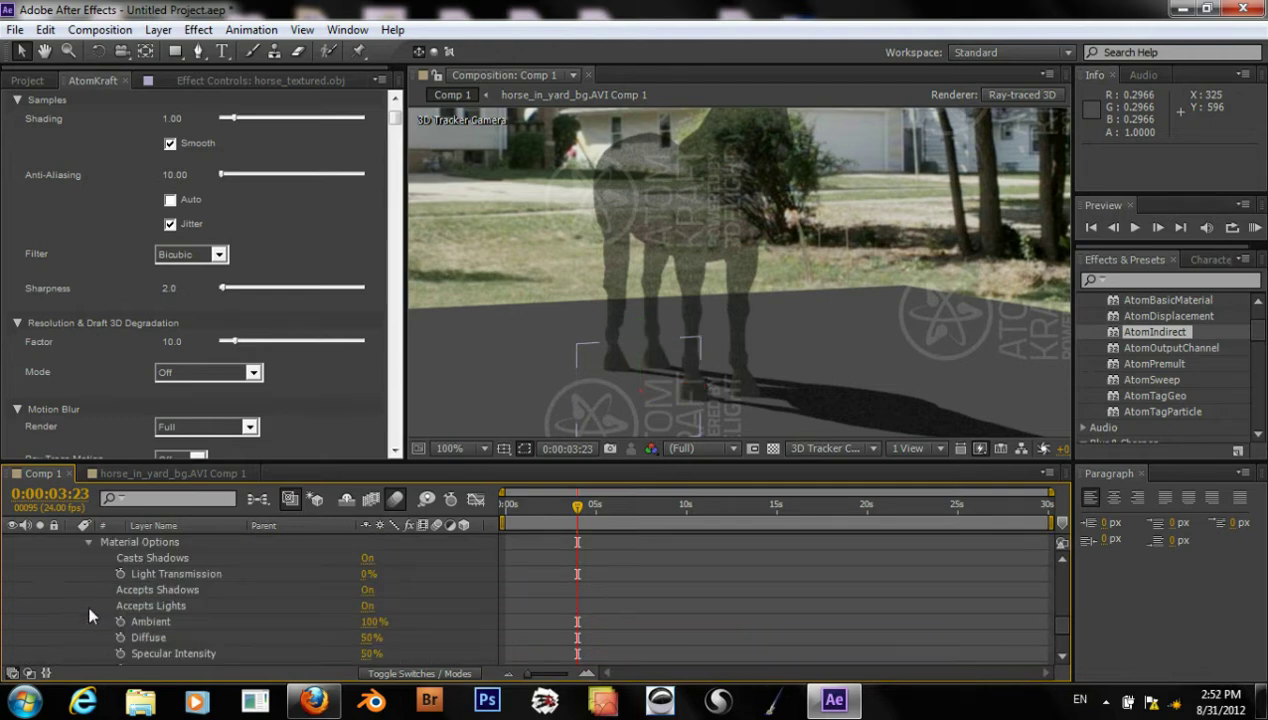
pyautogui.scroll(-1, 89, 616)
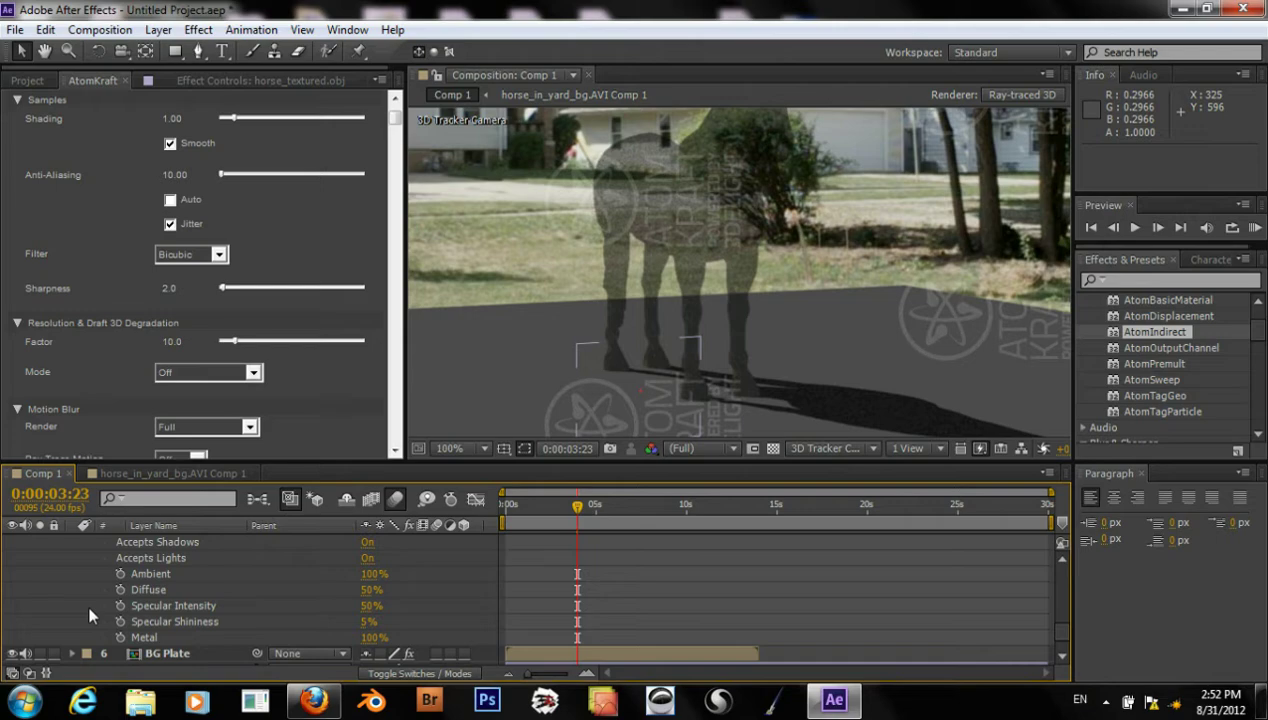
pyautogui.scroll(1, 89, 616)
pyautogui.scroll(2, 89, 616)
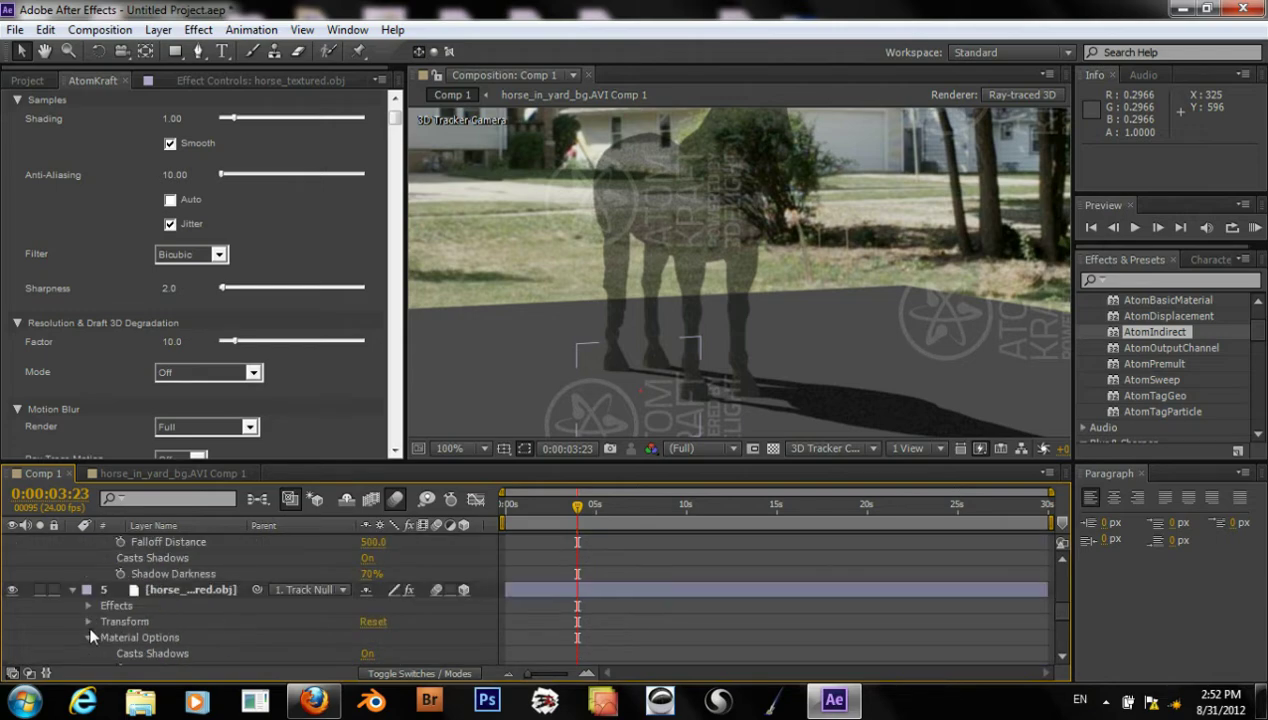
pyautogui.click(90, 637)
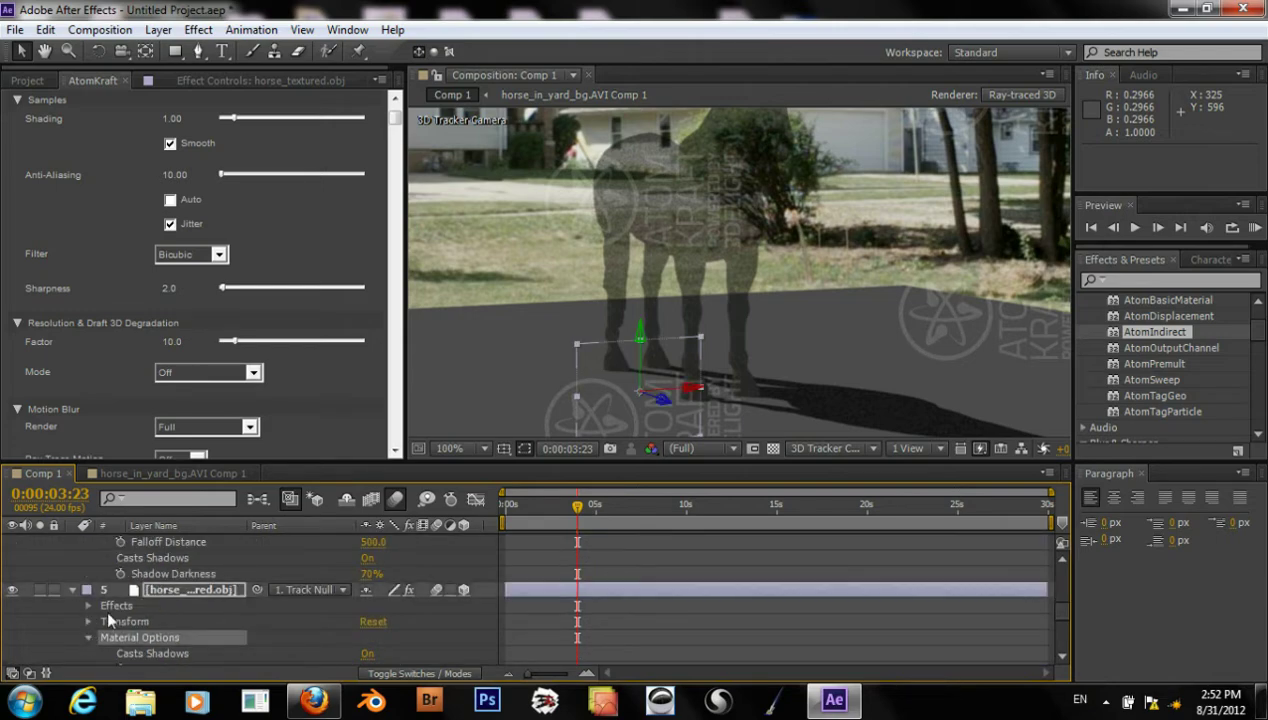
pyautogui.click(106, 619)
pyautogui.press('t')
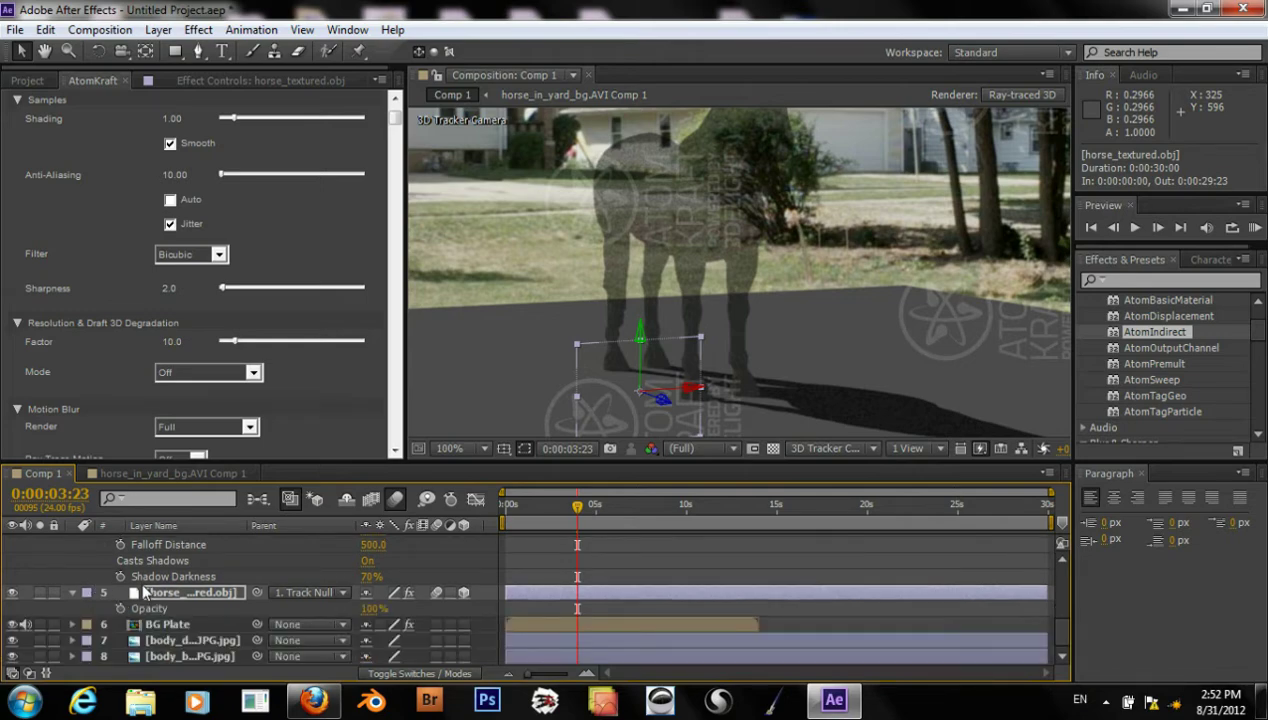
pyautogui.press('t')
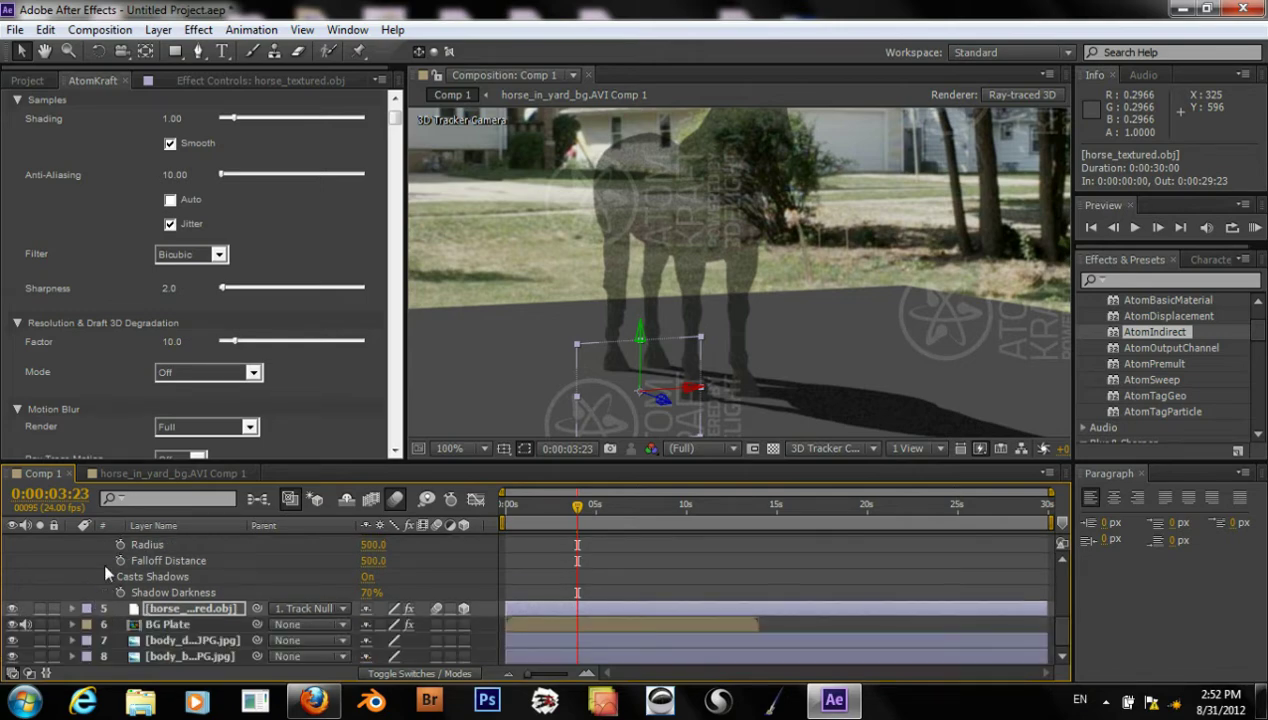
# Switch off motion blur for the horse_textured.obj layer
pyautogui.click(436, 609)
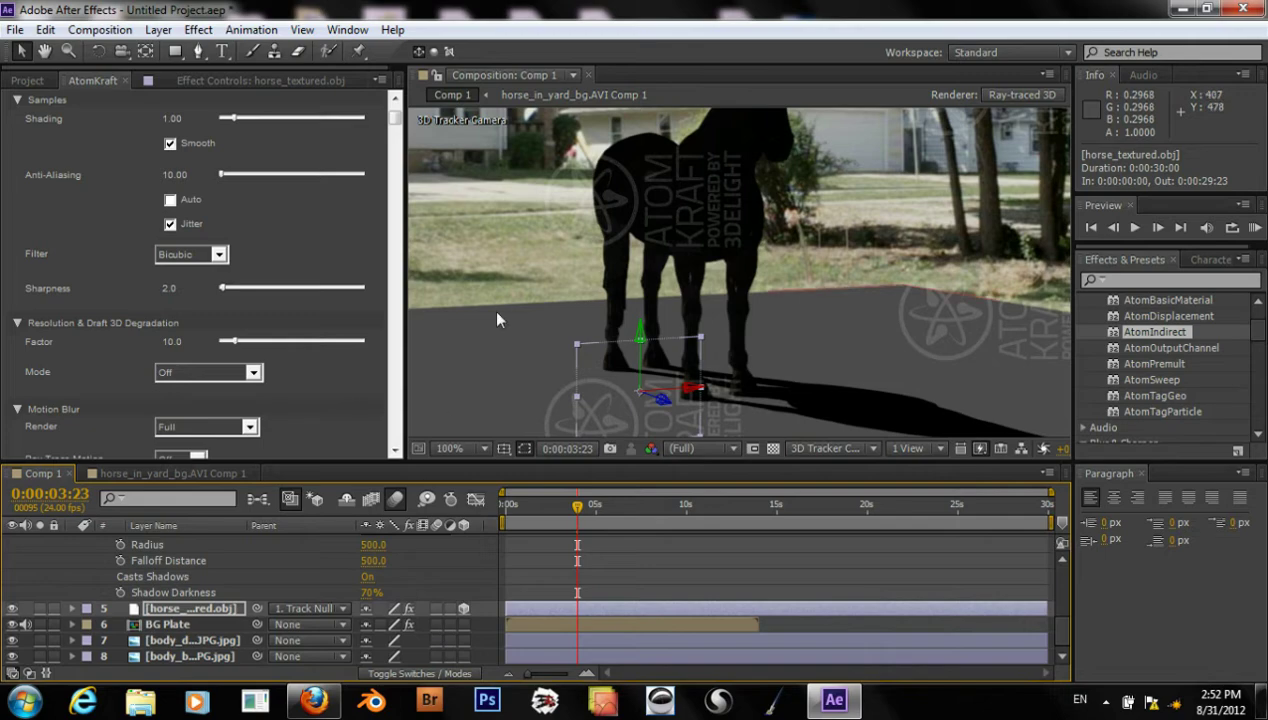
pyautogui.moveTo(491, 308)
pyautogui.mouseDown()
pyautogui.moveTo(470, 392)
pyautogui.moveTo(508, 297)
pyautogui.mouseUp()
pyautogui.press(',')
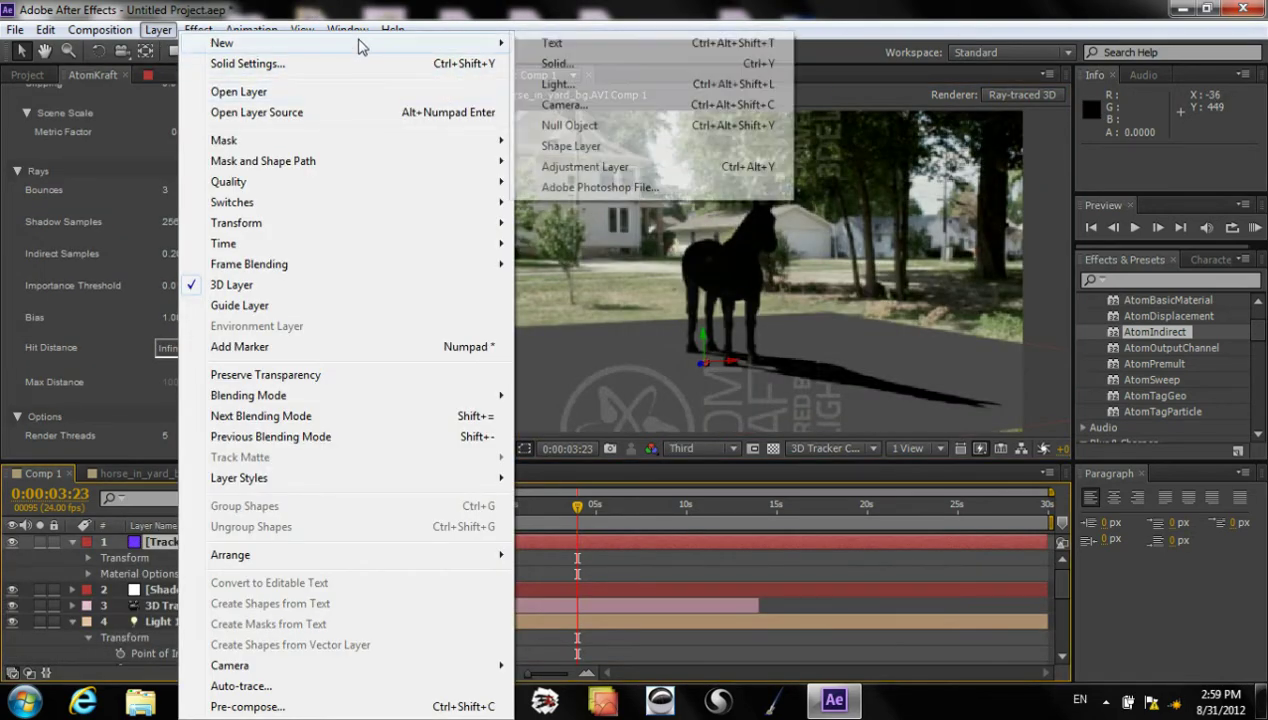
# Add a new Ambient light named Light 2 with an intensity of 50%
pyautogui.moveTo(216, 32)
pyautogui.moveTo(158, 29)
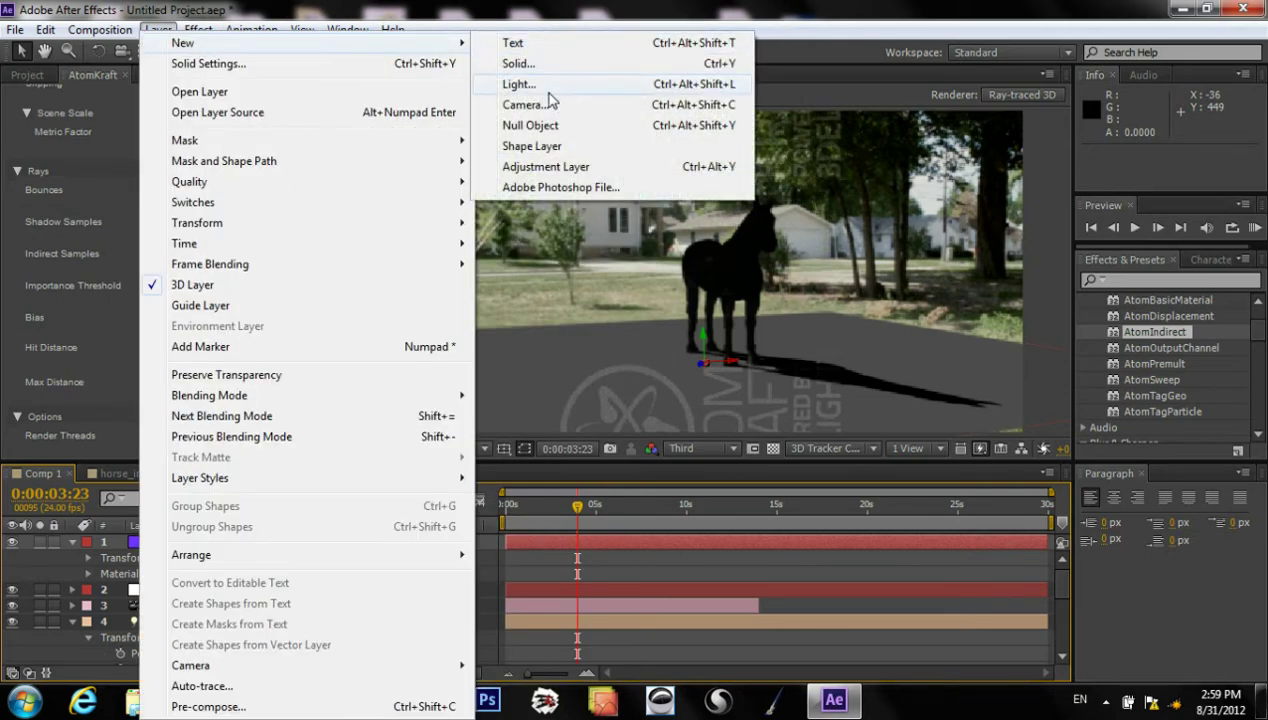
pyautogui.click(497, 88)
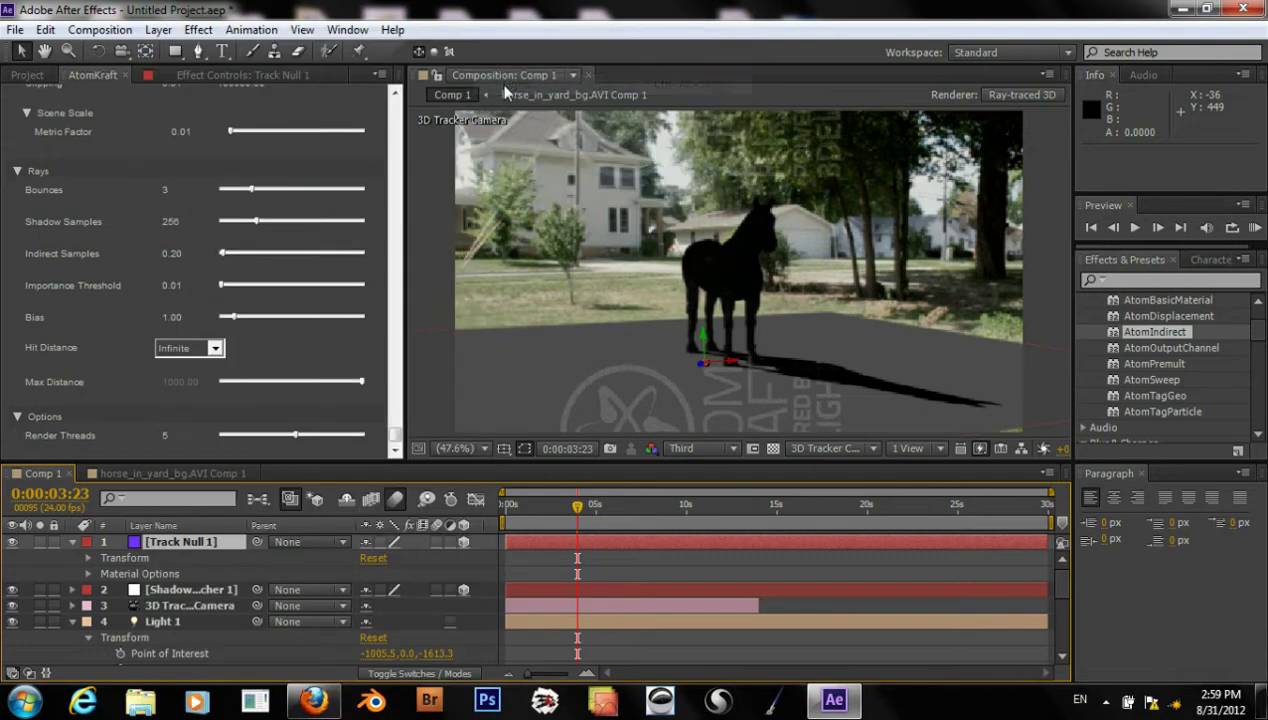
pyautogui.click(661, 193)
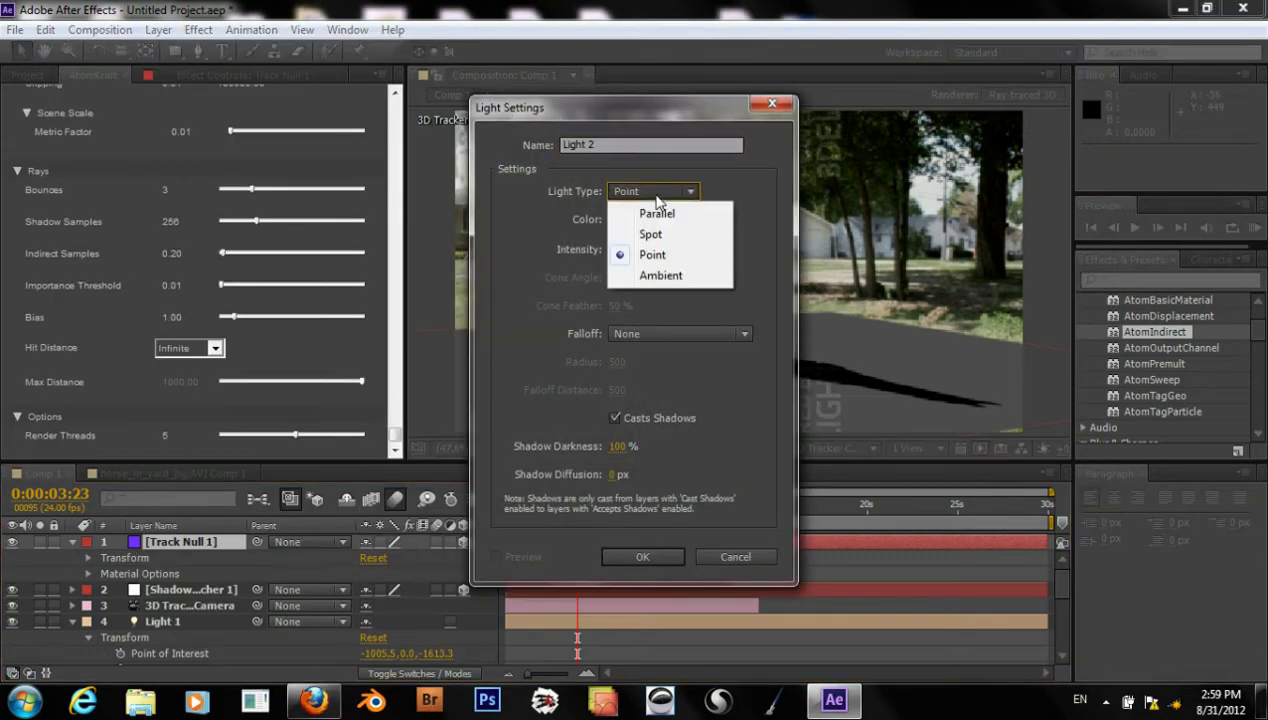
pyautogui.click(662, 276)
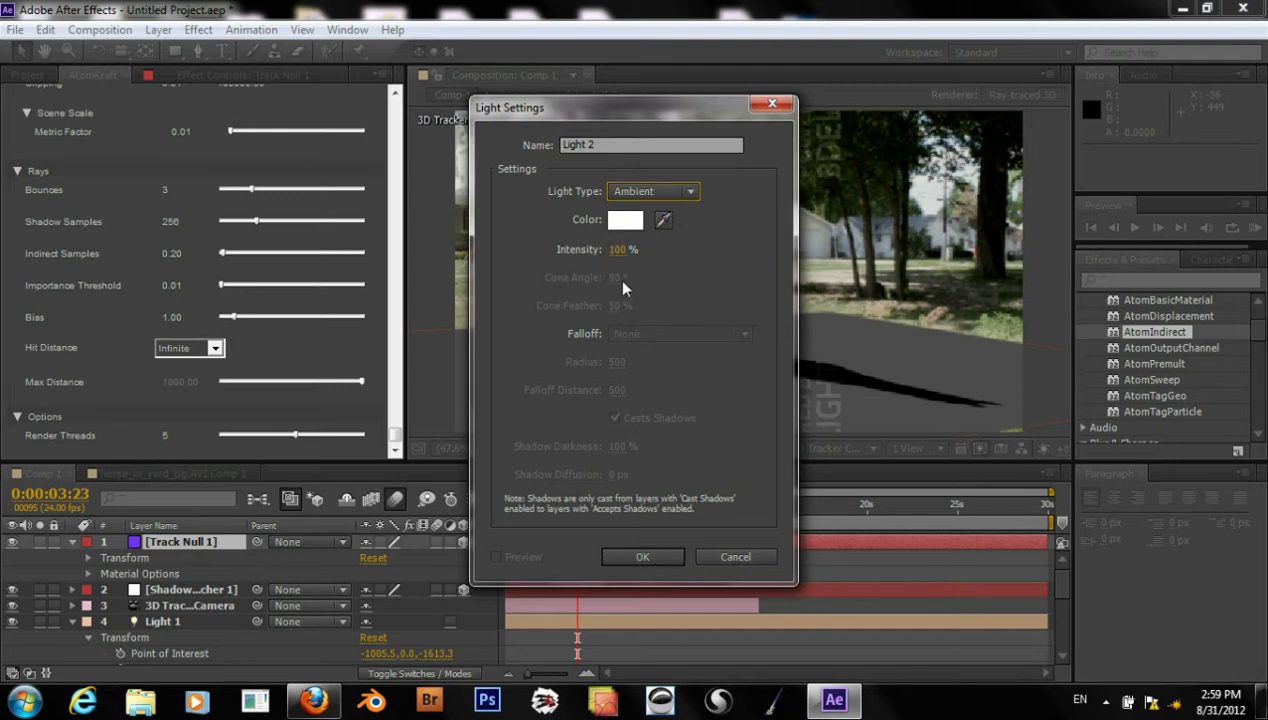
pyautogui.click(620, 251)
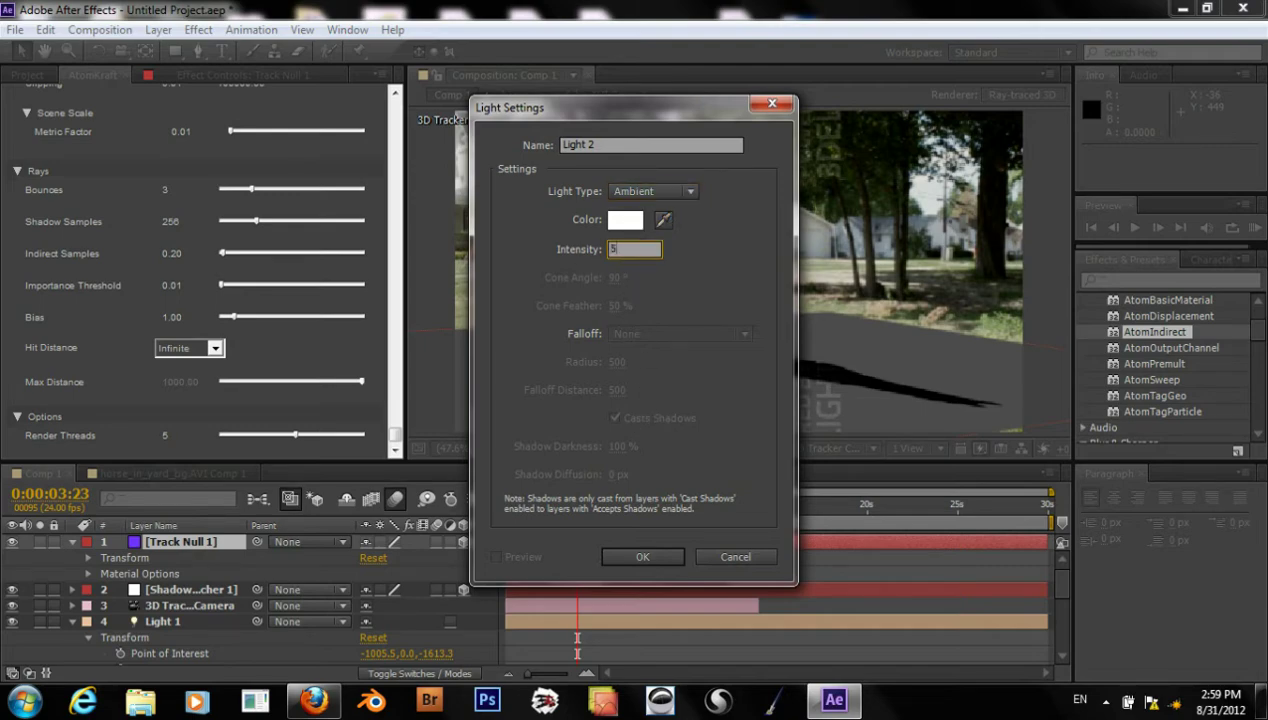
pyautogui.write('50')
pyautogui.click(638, 564)
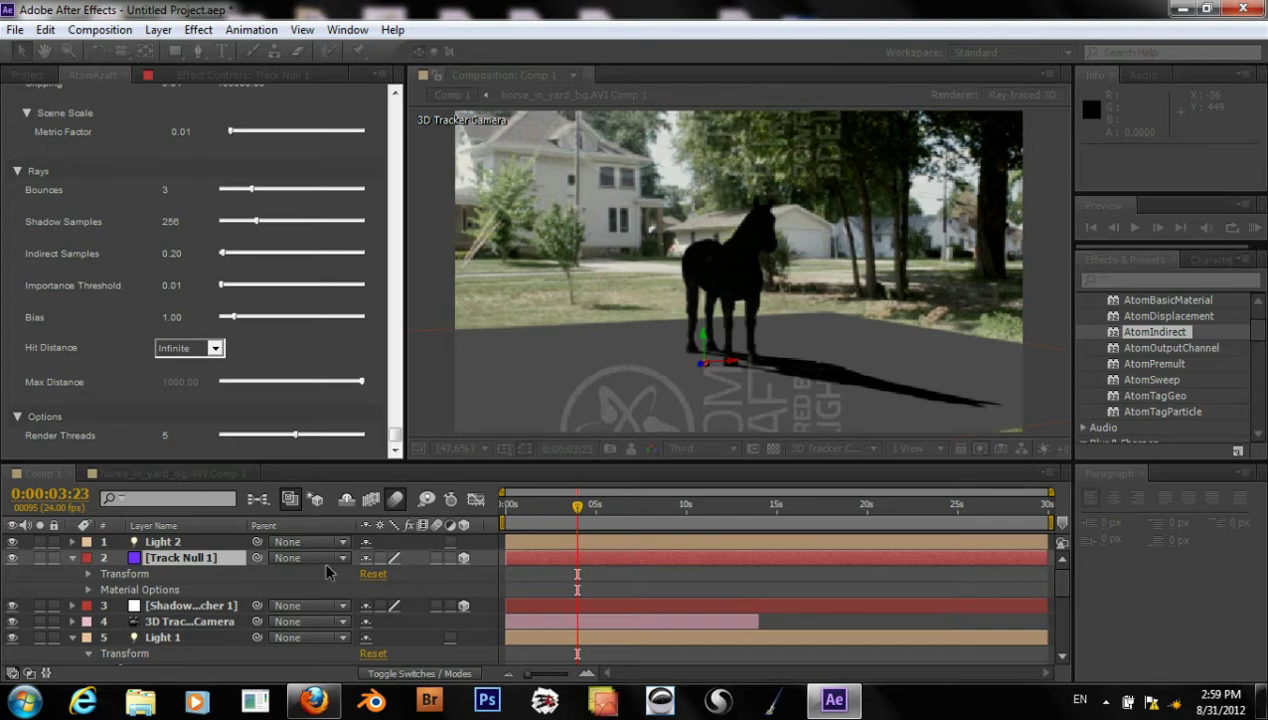
# Expand the ambient light's Light Options and inspect its color without changing it
pyautogui.click(72, 542)
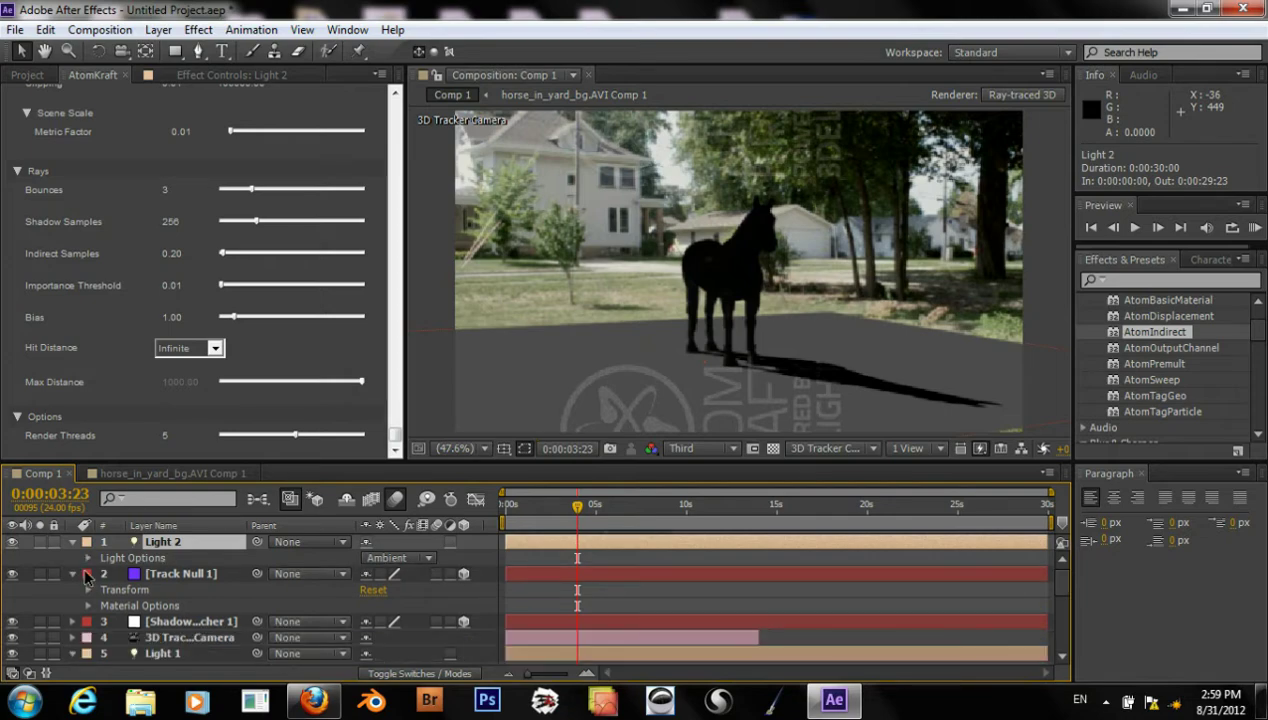
pyautogui.click(88, 559)
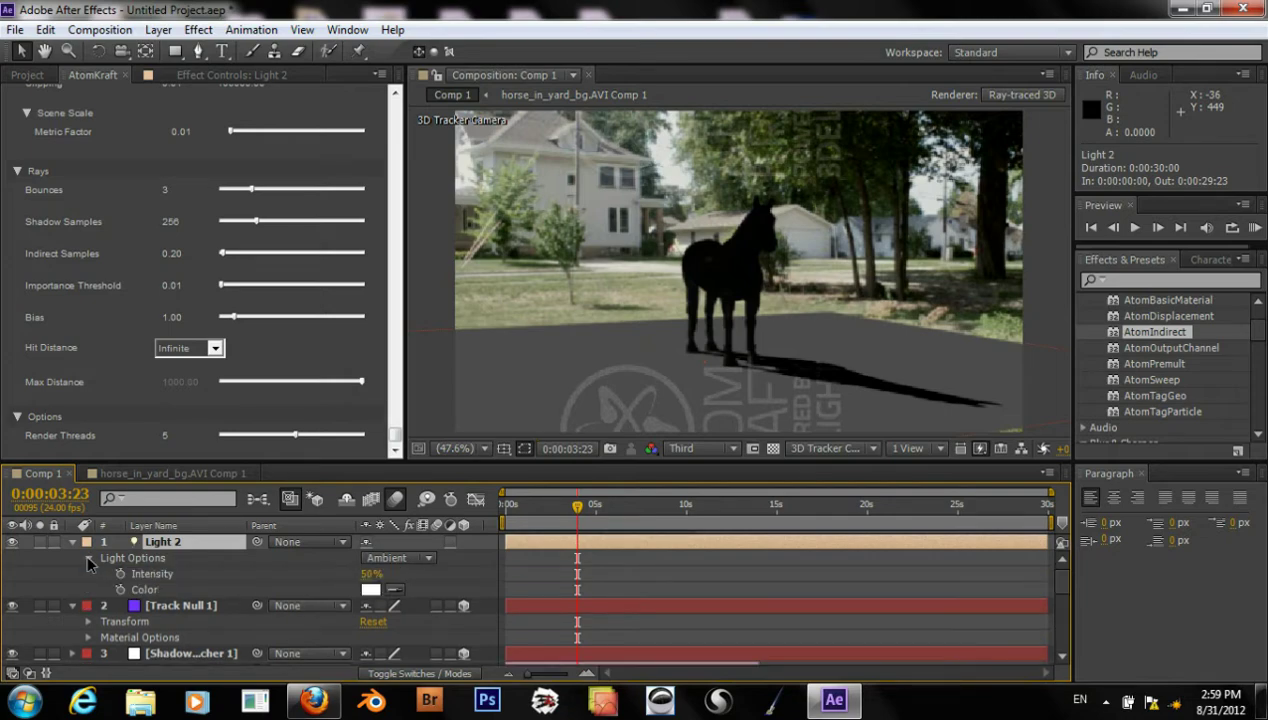
pyautogui.click(137, 590)
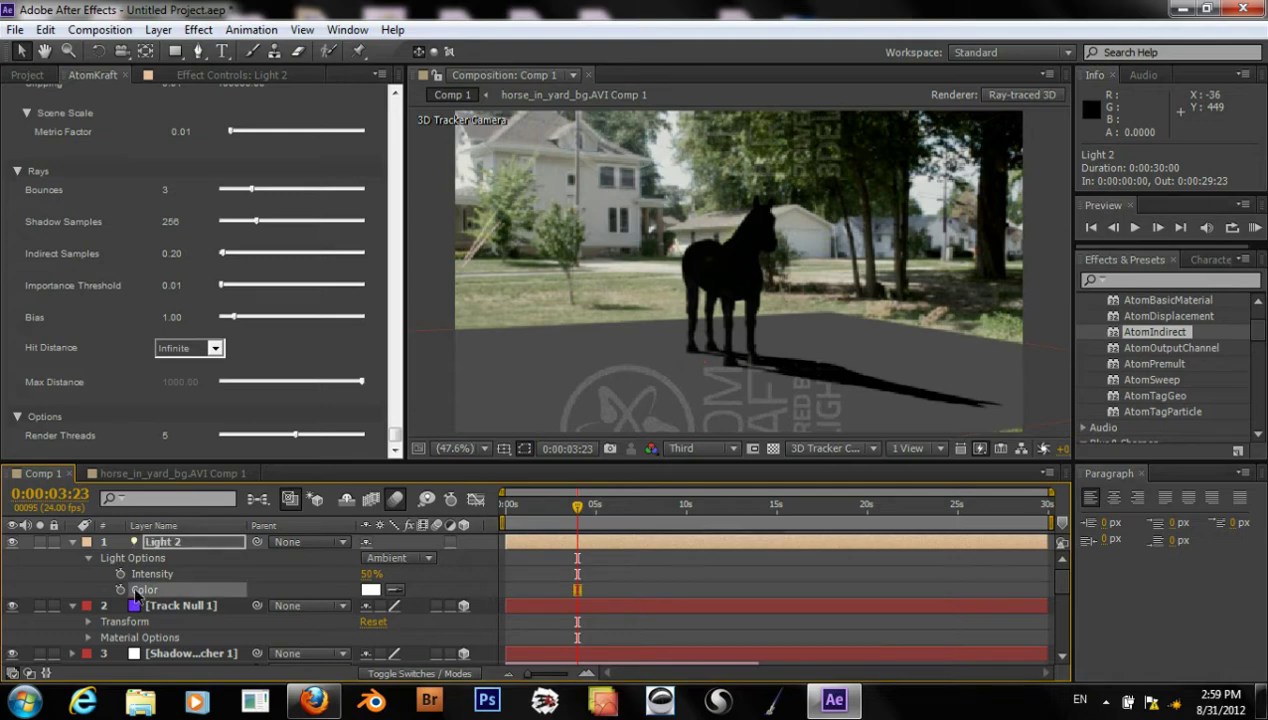
pyautogui.click(372, 592)
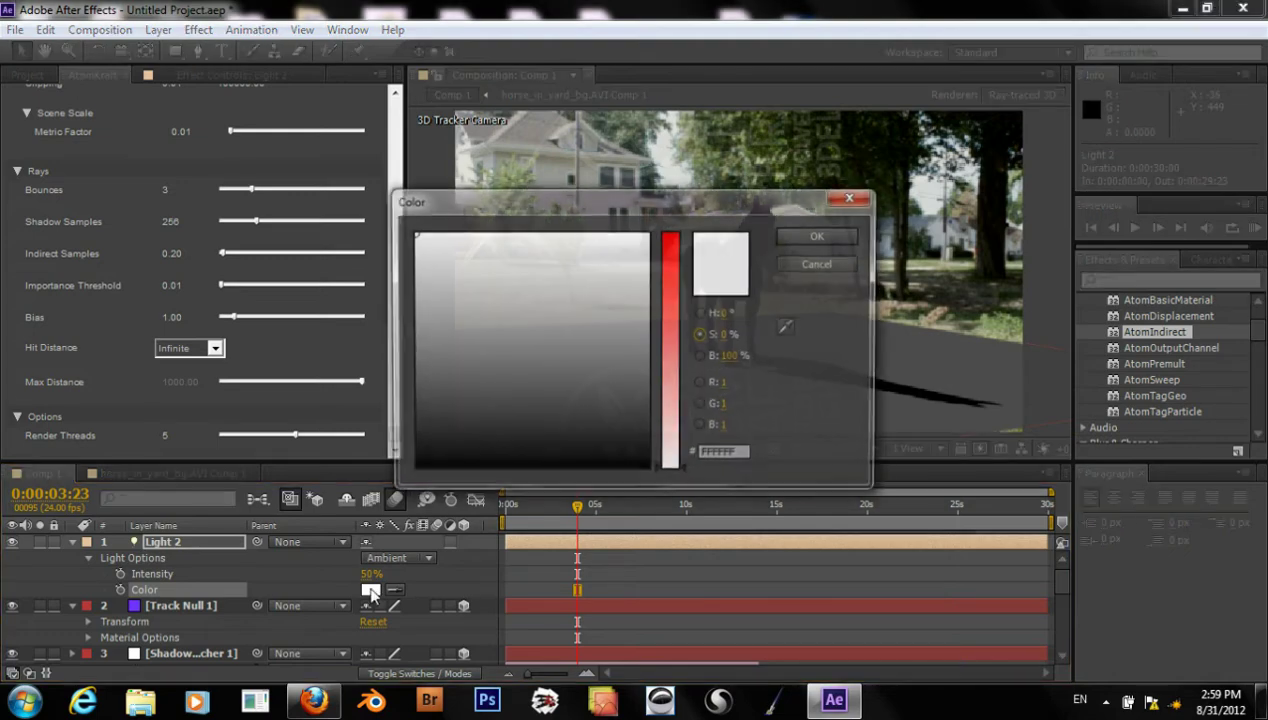
pyautogui.click(802, 265)
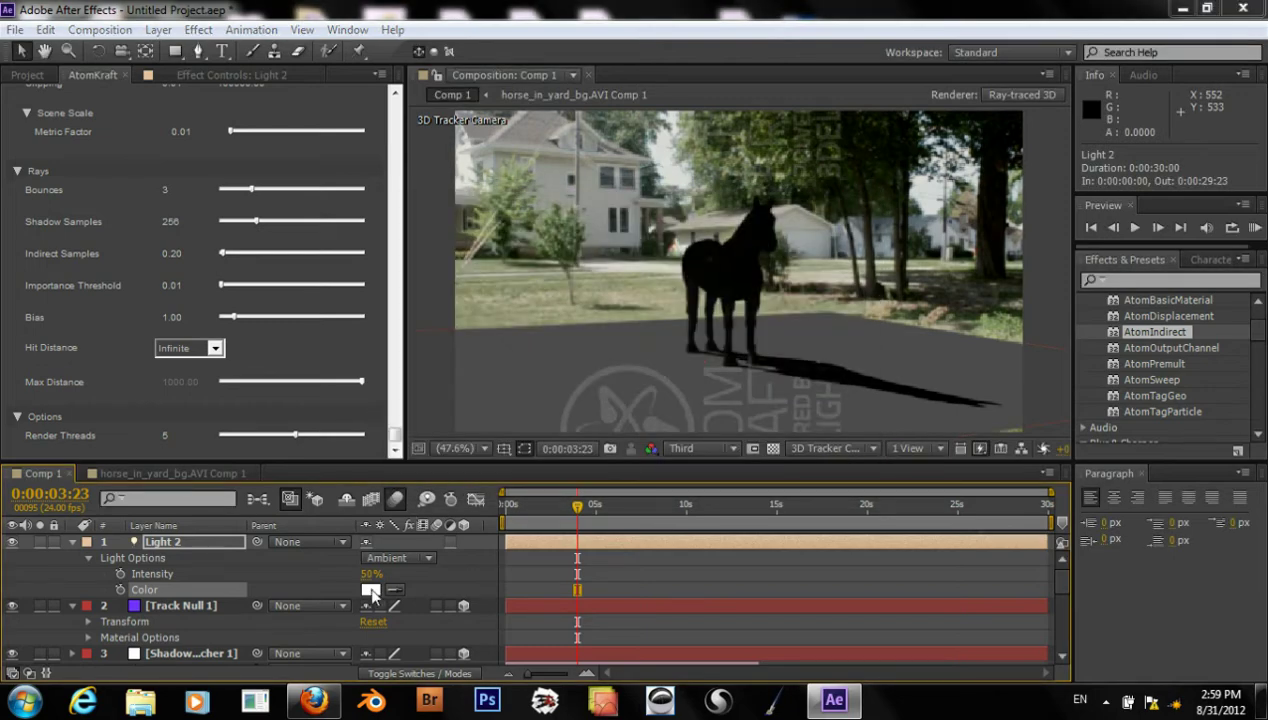
# Tint the ambient light Light 2 light blue with hue 224° and saturation 33% (ACC1FF)
pyautogui.click(373, 592)
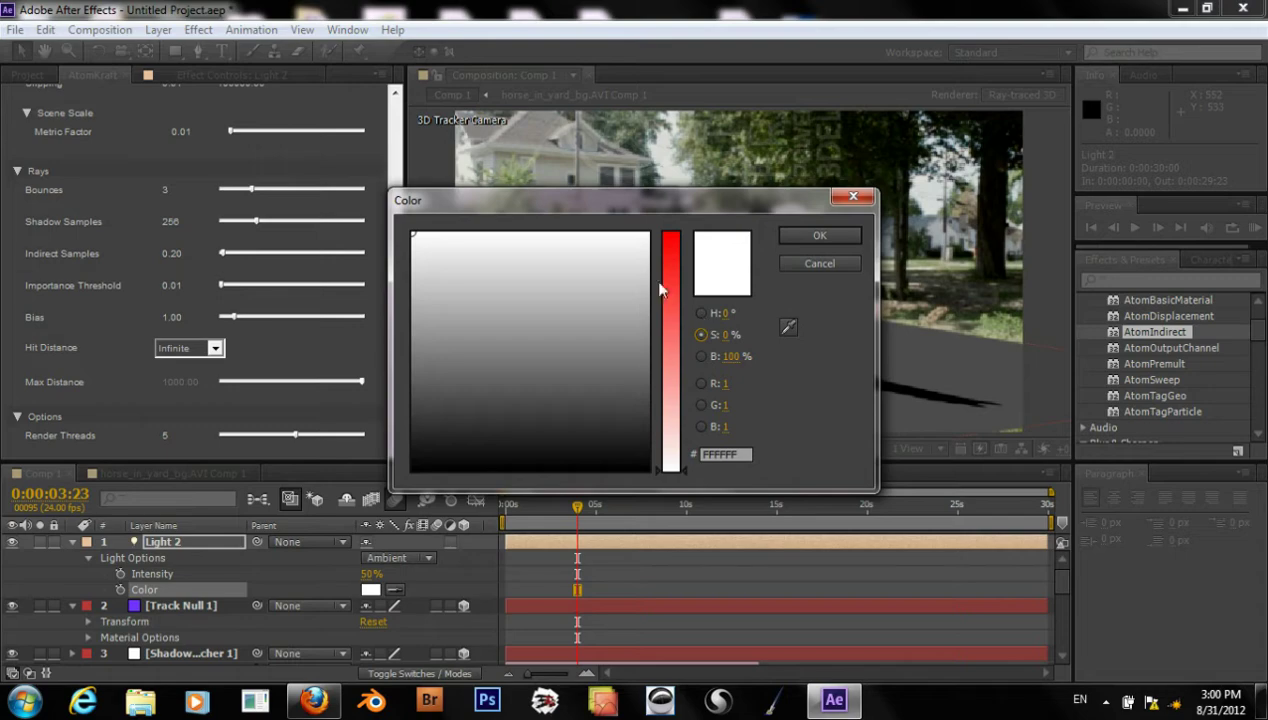
pyautogui.click(701, 313)
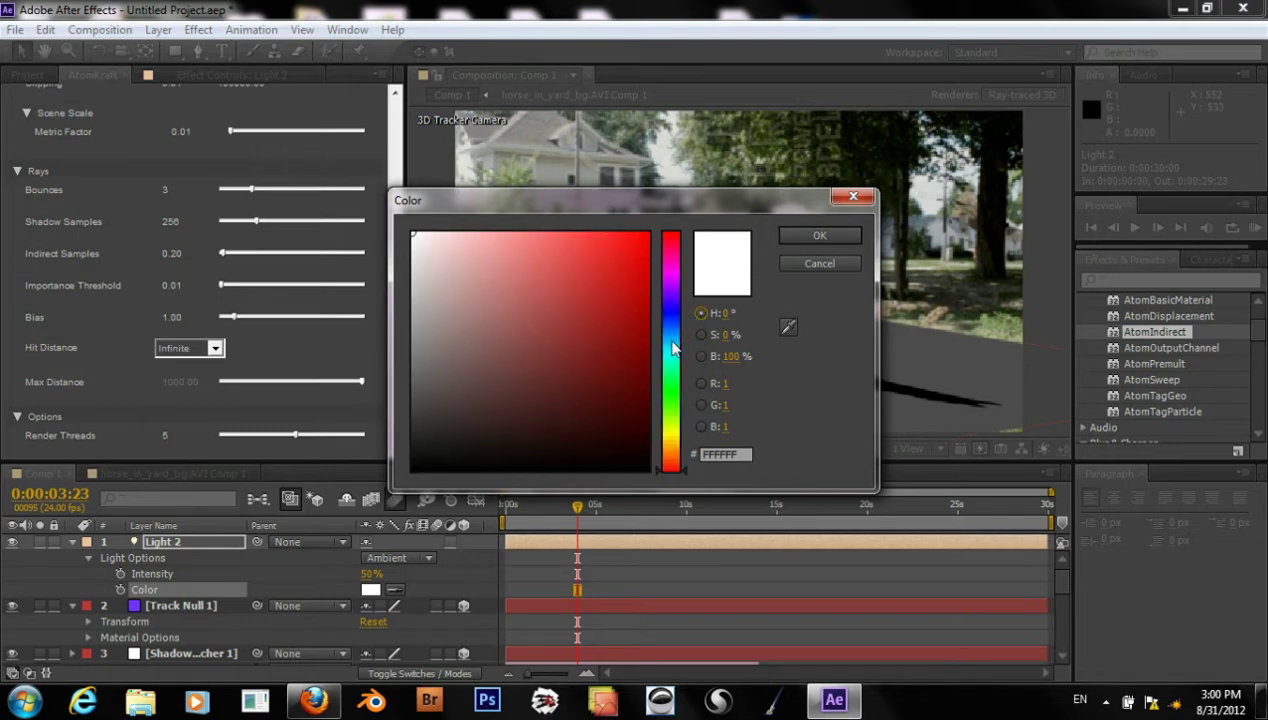
pyautogui.moveTo(673, 338); pyautogui.dragTo(674, 330)
pyautogui.click(701, 334)
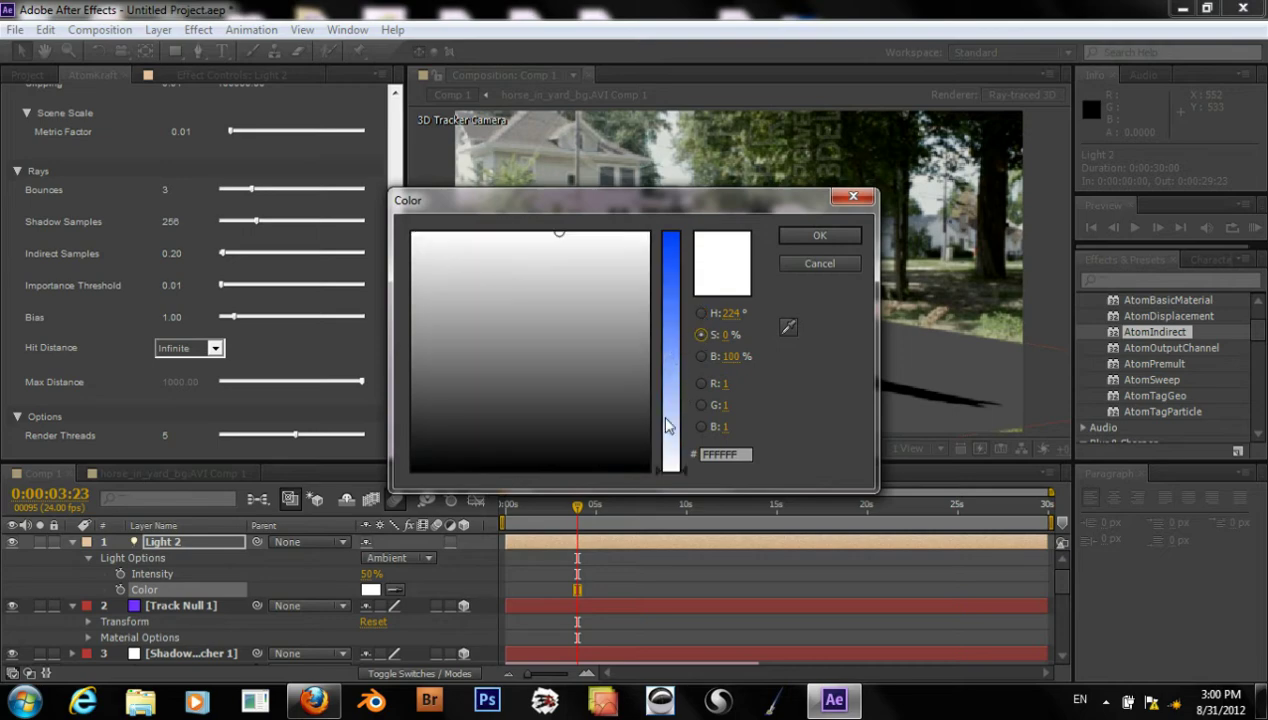
pyautogui.click(668, 425)
pyautogui.moveTo(668, 430); pyautogui.dragTo(670, 403)
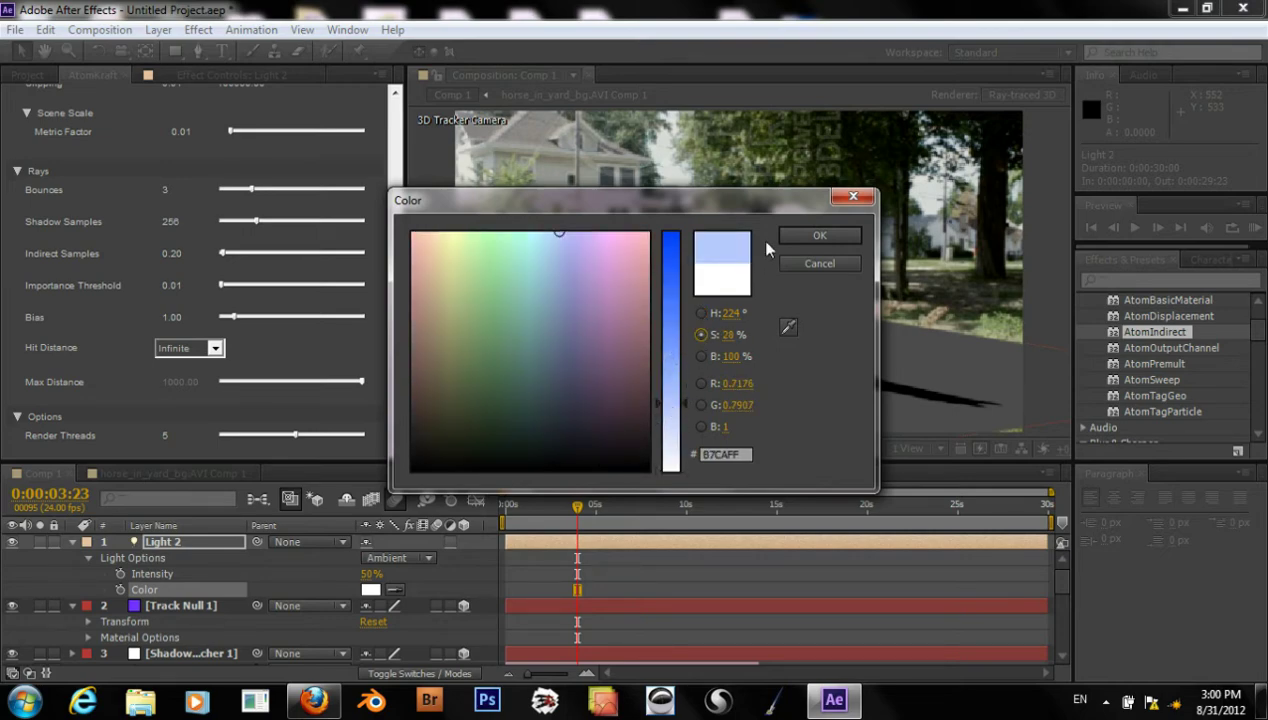
pyautogui.click(670, 394)
pyautogui.click(815, 237)
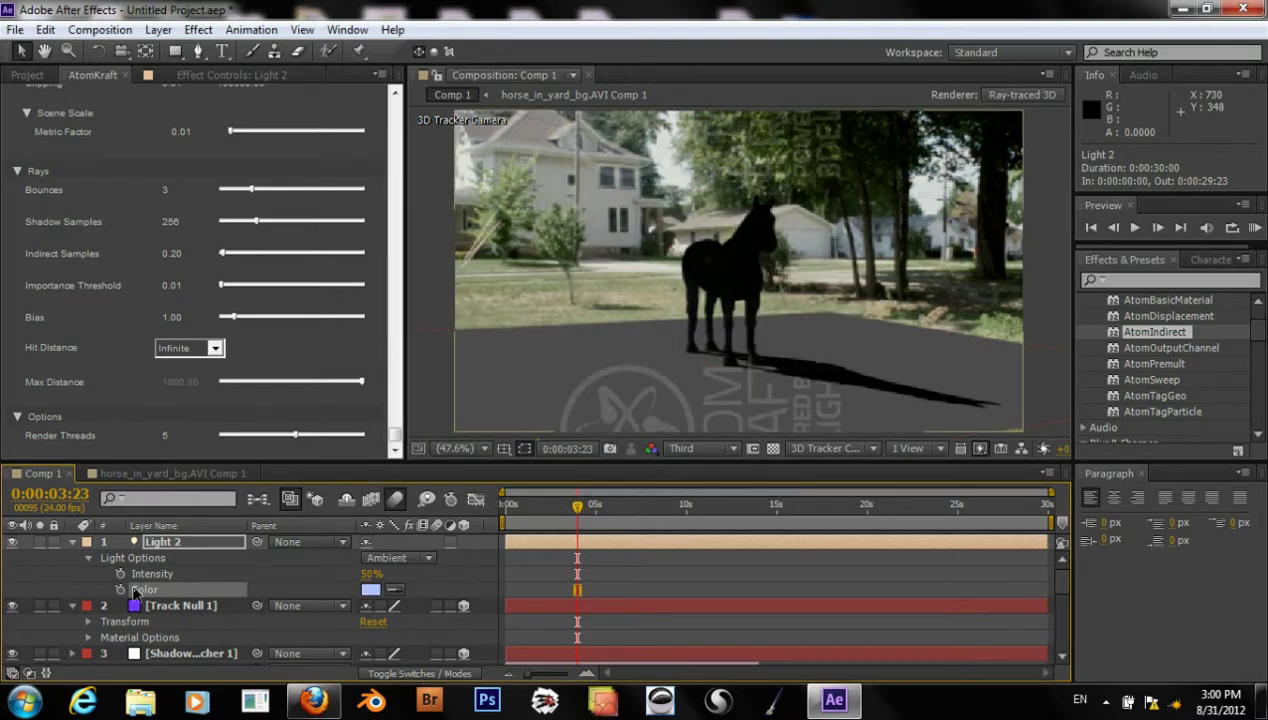
# Lower the saturation of Light 2's blue color to make it paler
pyautogui.click(372, 592)
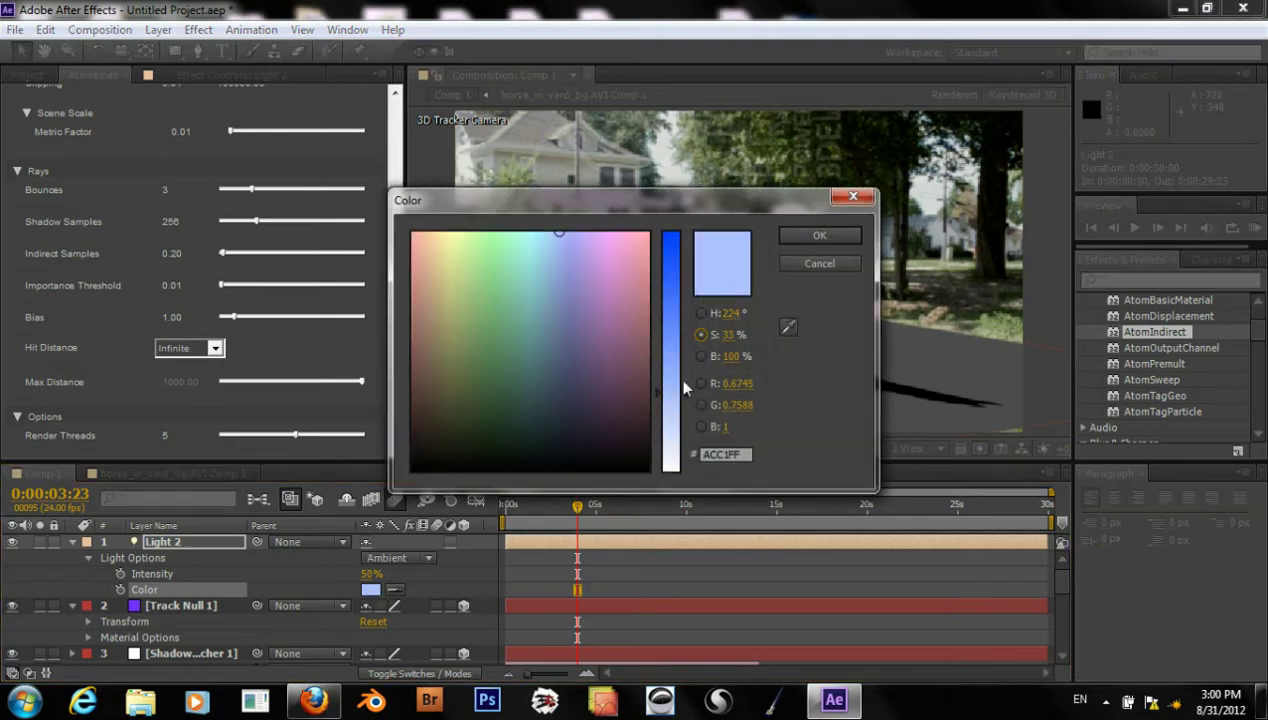
pyautogui.moveTo(673, 410); pyautogui.dragTo(676, 420)
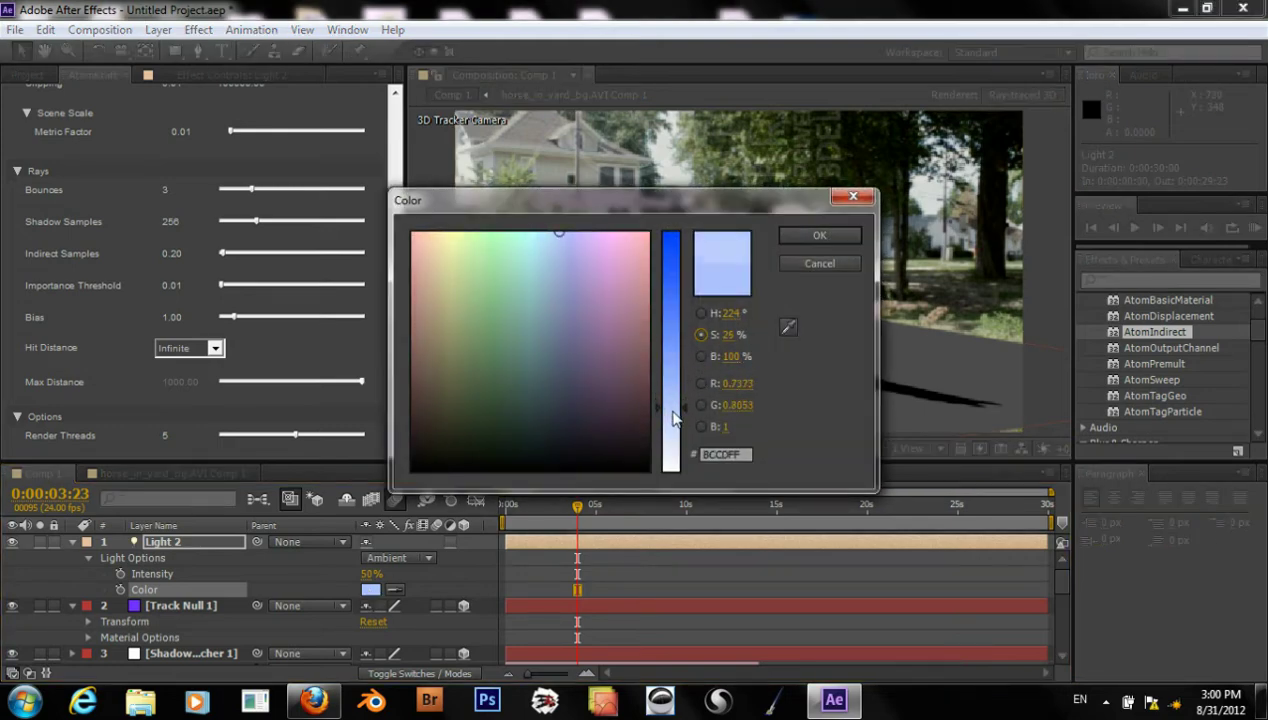
pyautogui.click(817, 238)
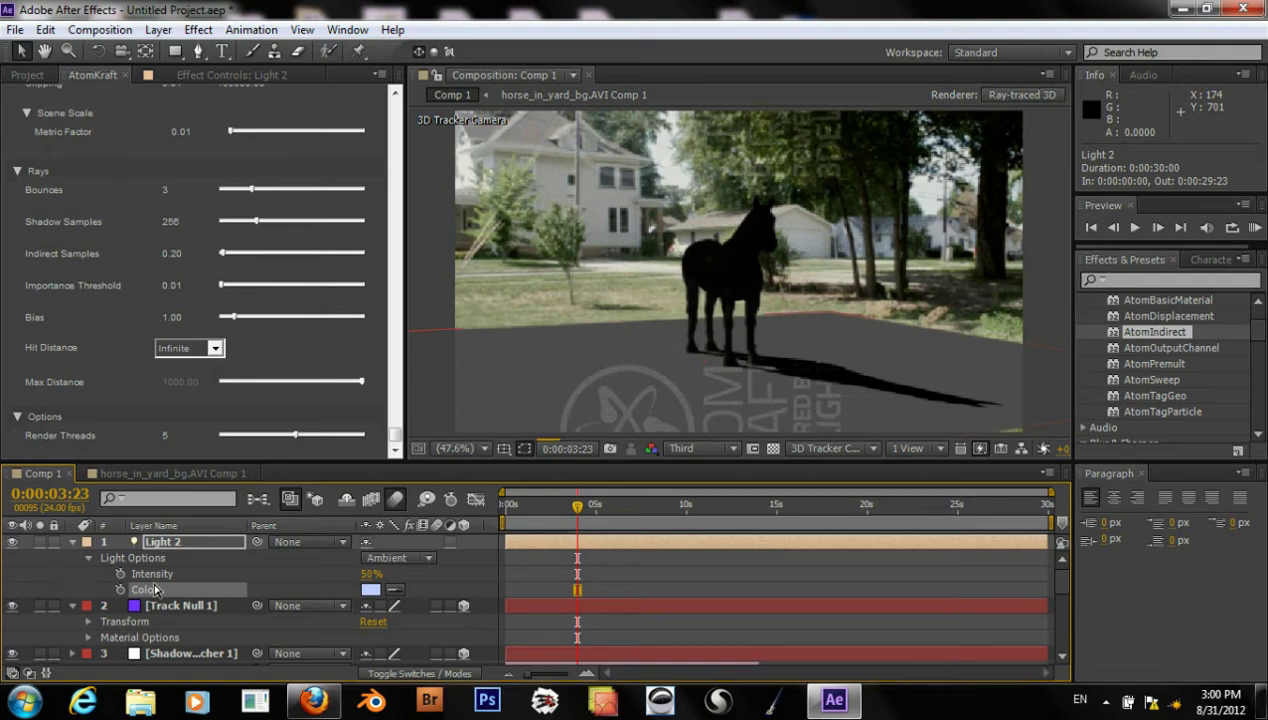
# Try an intensity of 10% for the ambient light Light 2
pyautogui.click(371, 574)
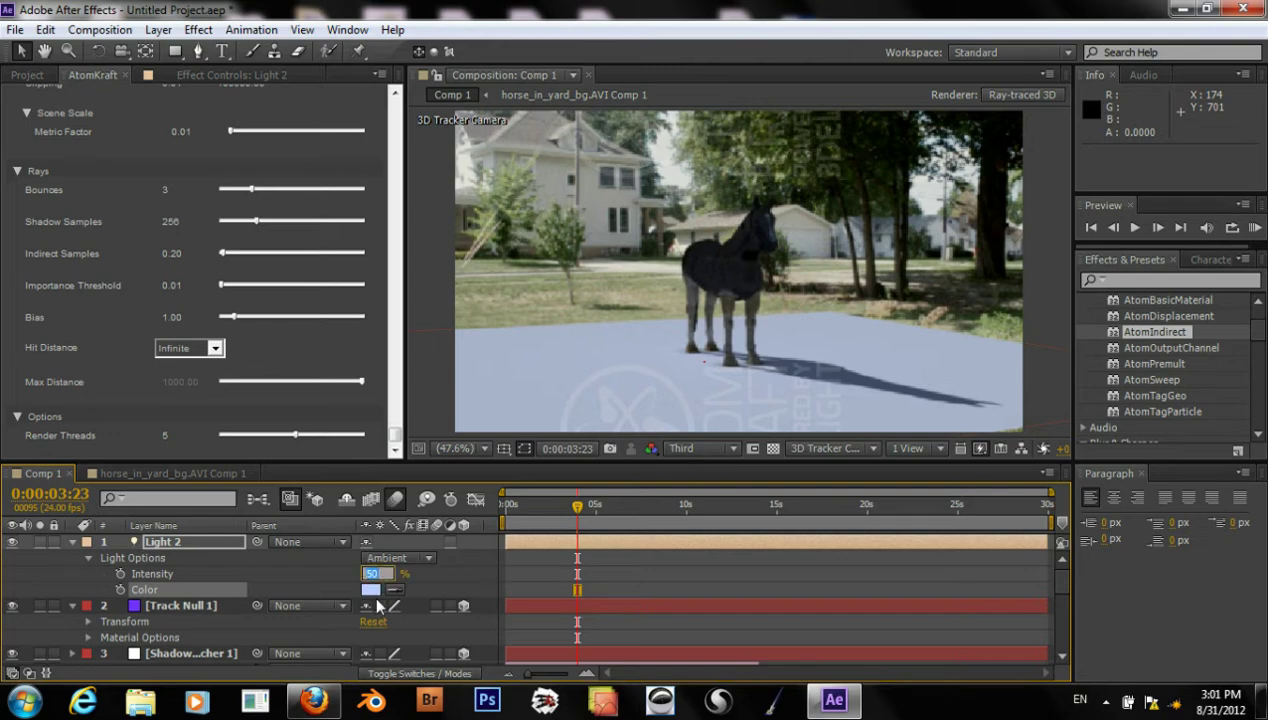
pyautogui.write('10')
pyautogui.press('Return')
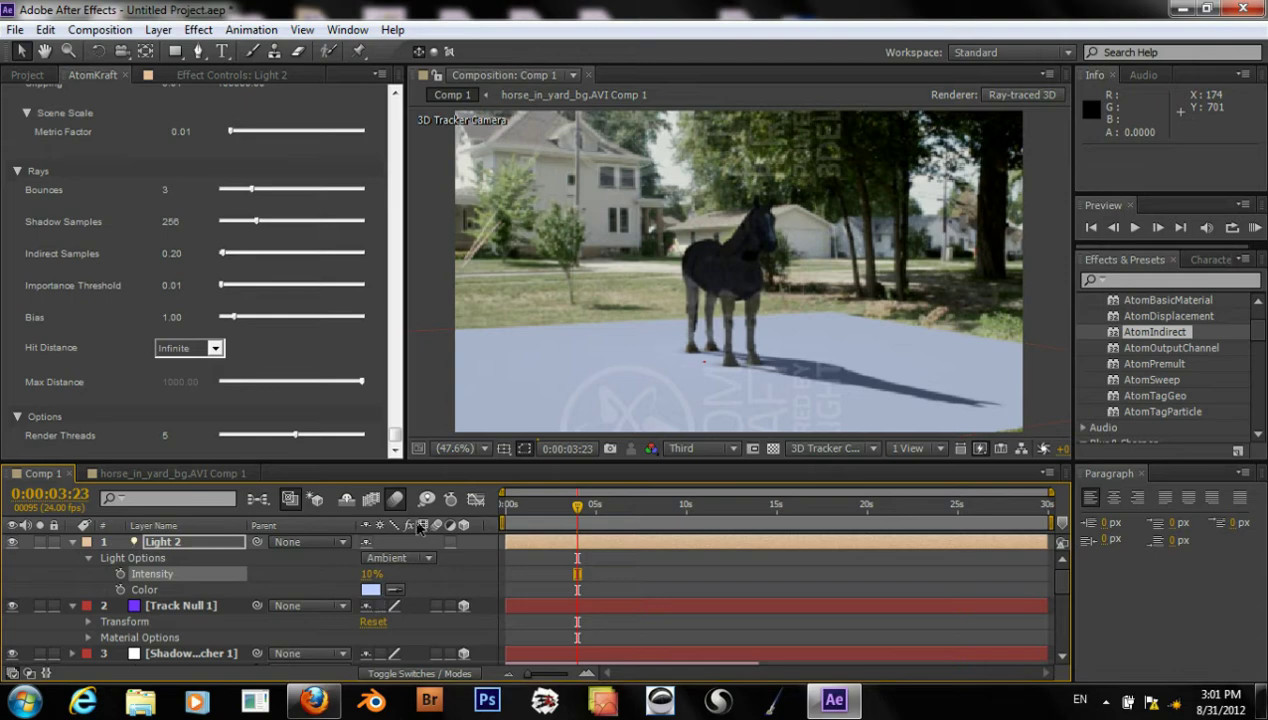
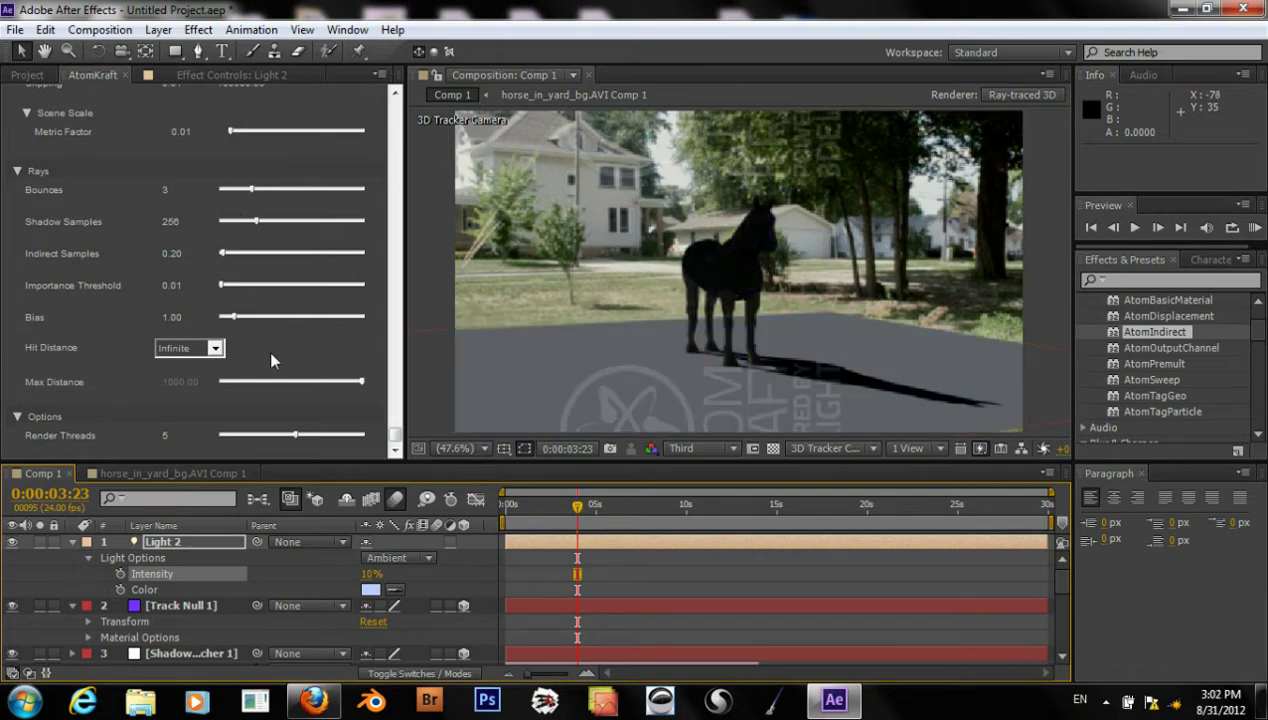
# Set the intensity of the ambient light Light 2 to 20%
pyautogui.click(372, 574)
pyautogui.write('20')
pyautogui.press('Return')
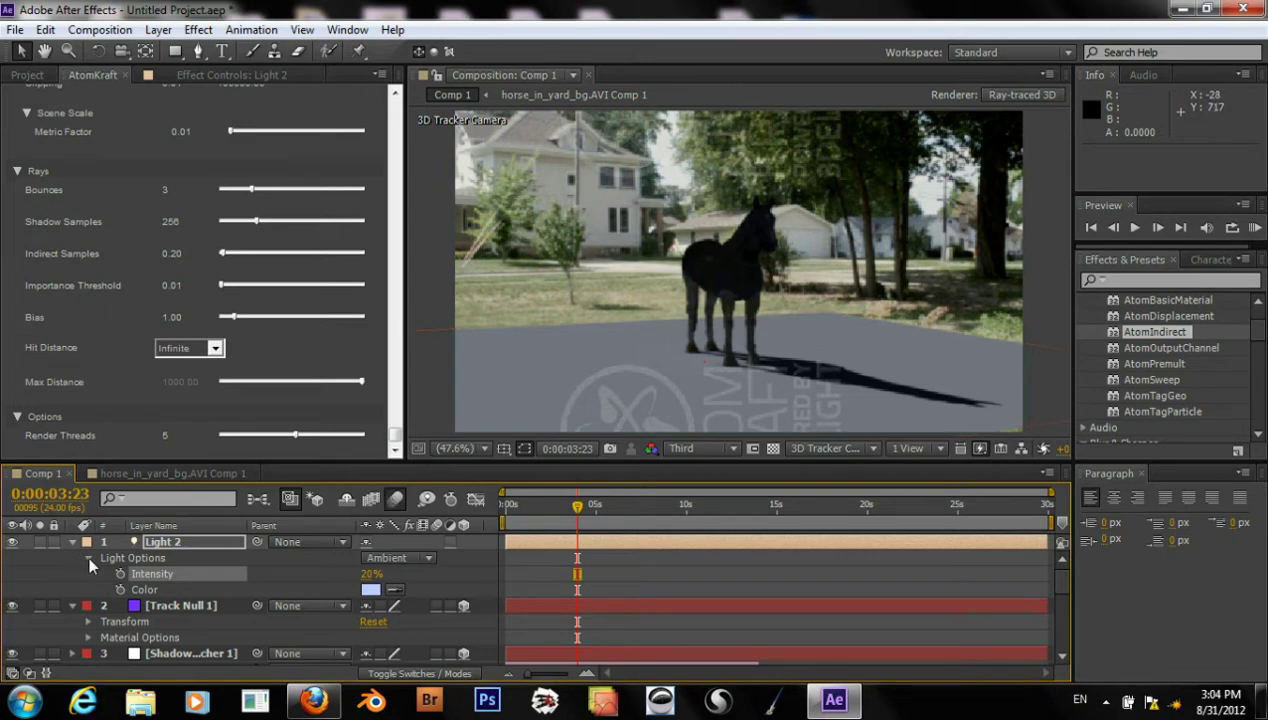
# Set the Shadow Darkness of the parallel light Light 1 to 60%
pyautogui.scroll(-2, 88, 563)
pyautogui.scroll(-3, 122, 620)
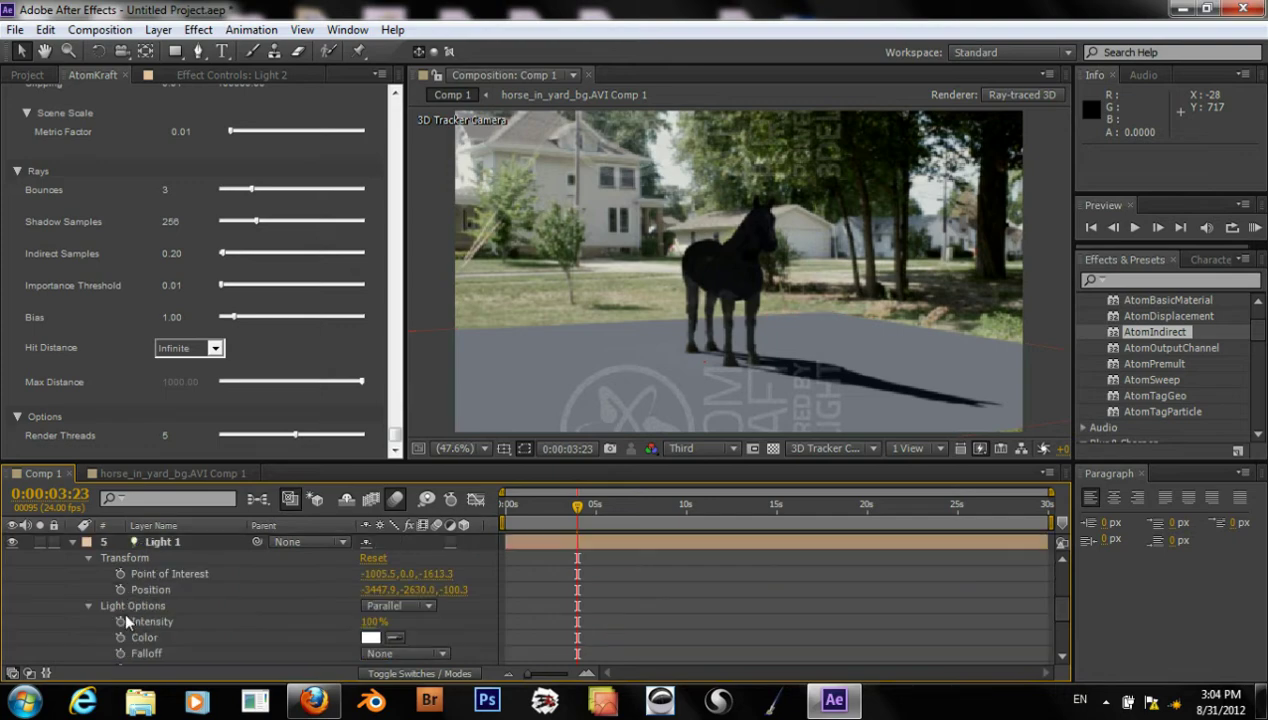
pyautogui.scroll(-2, 124, 608)
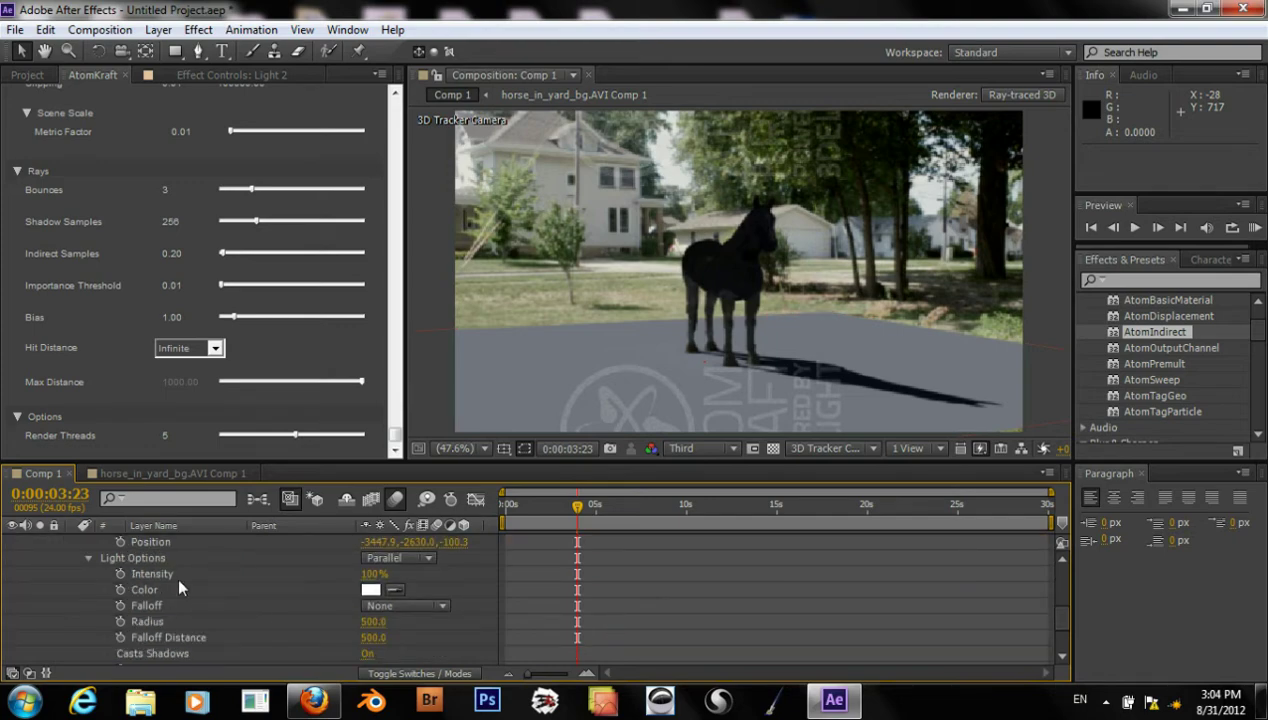
pyautogui.scroll(-1, 179, 588)
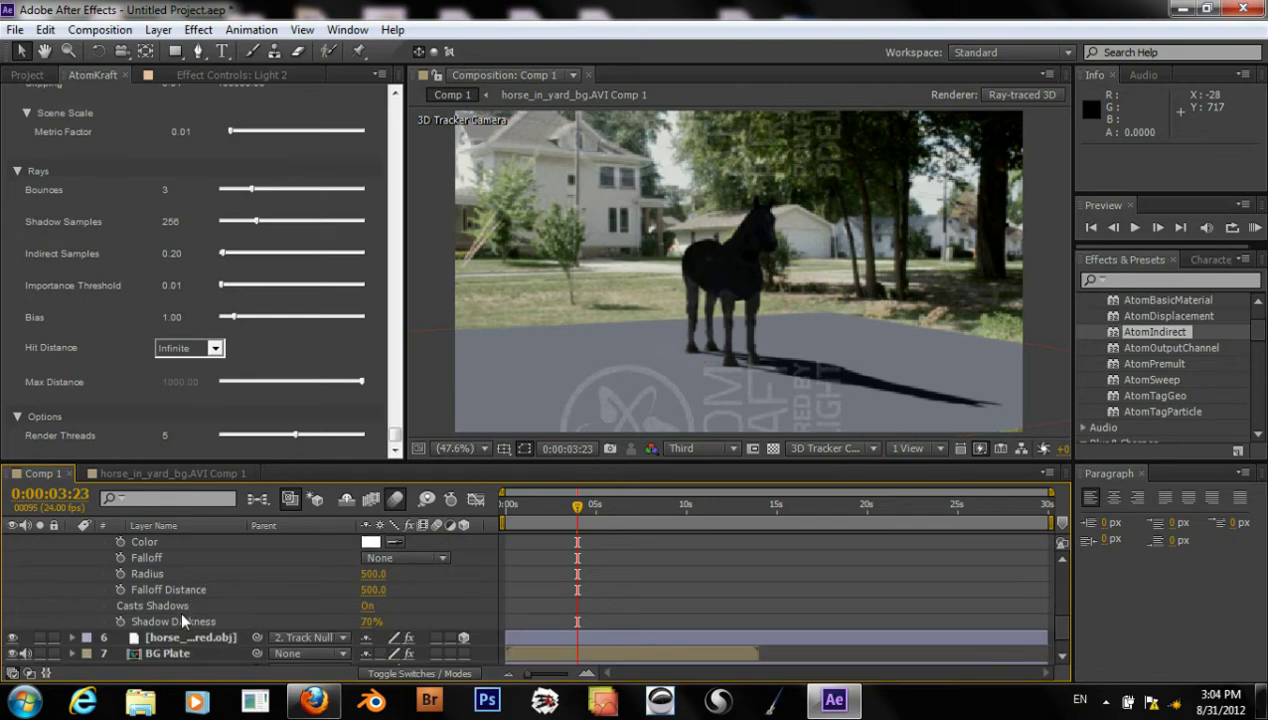
pyautogui.click(370, 622)
pyautogui.write('60')
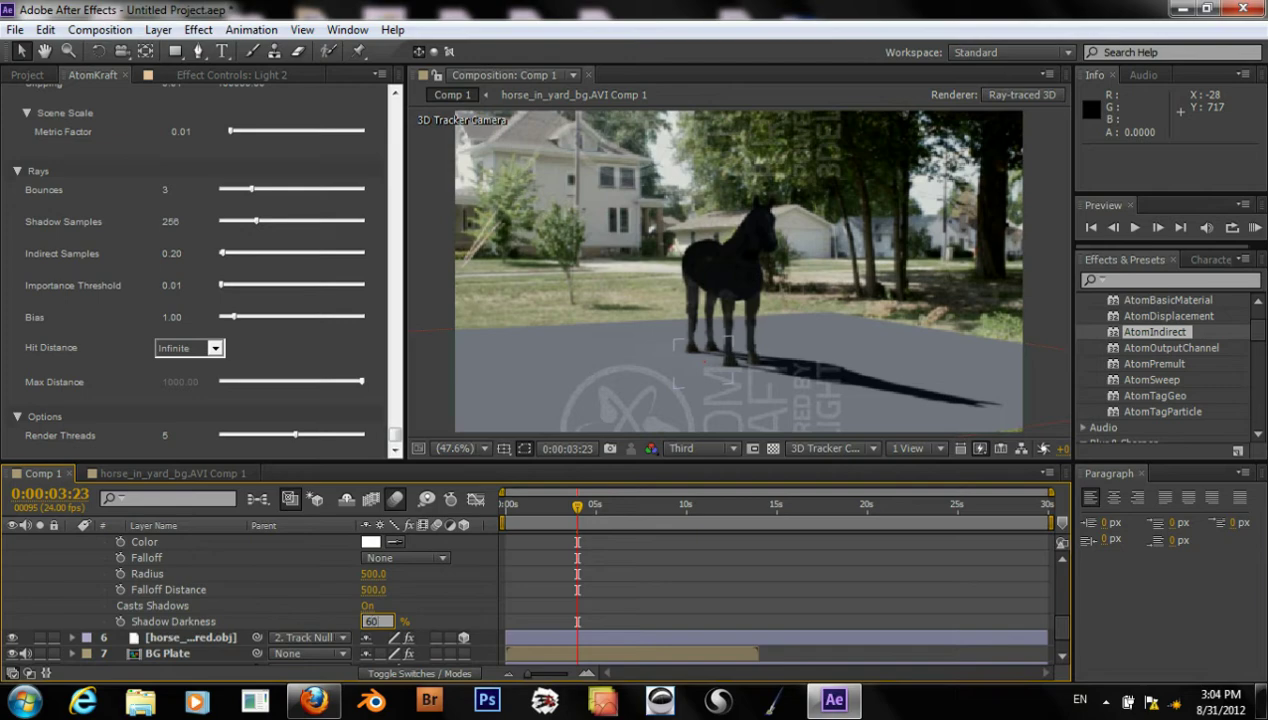
pyautogui.press('Return')
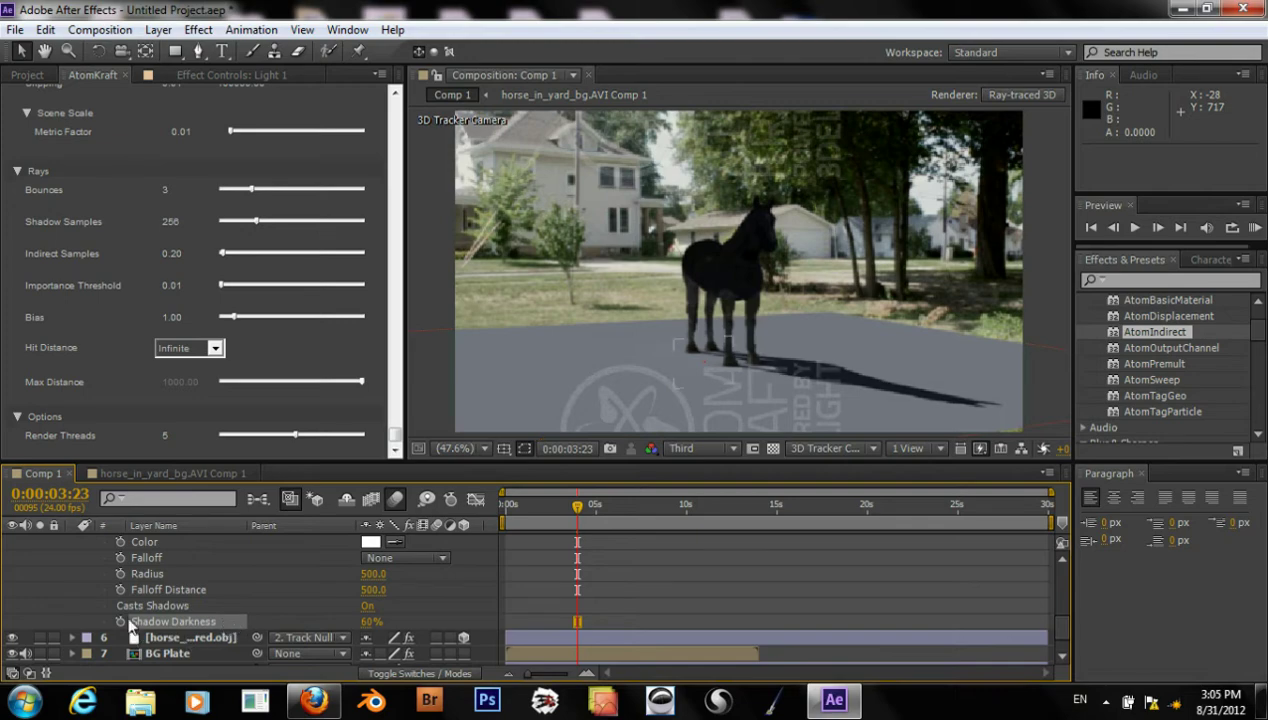
# Set the specular Reflectivity in the horse_textured.obj layer's AtomBasicMaterial effect to 15%
pyautogui.scroll(-1, 134, 592)
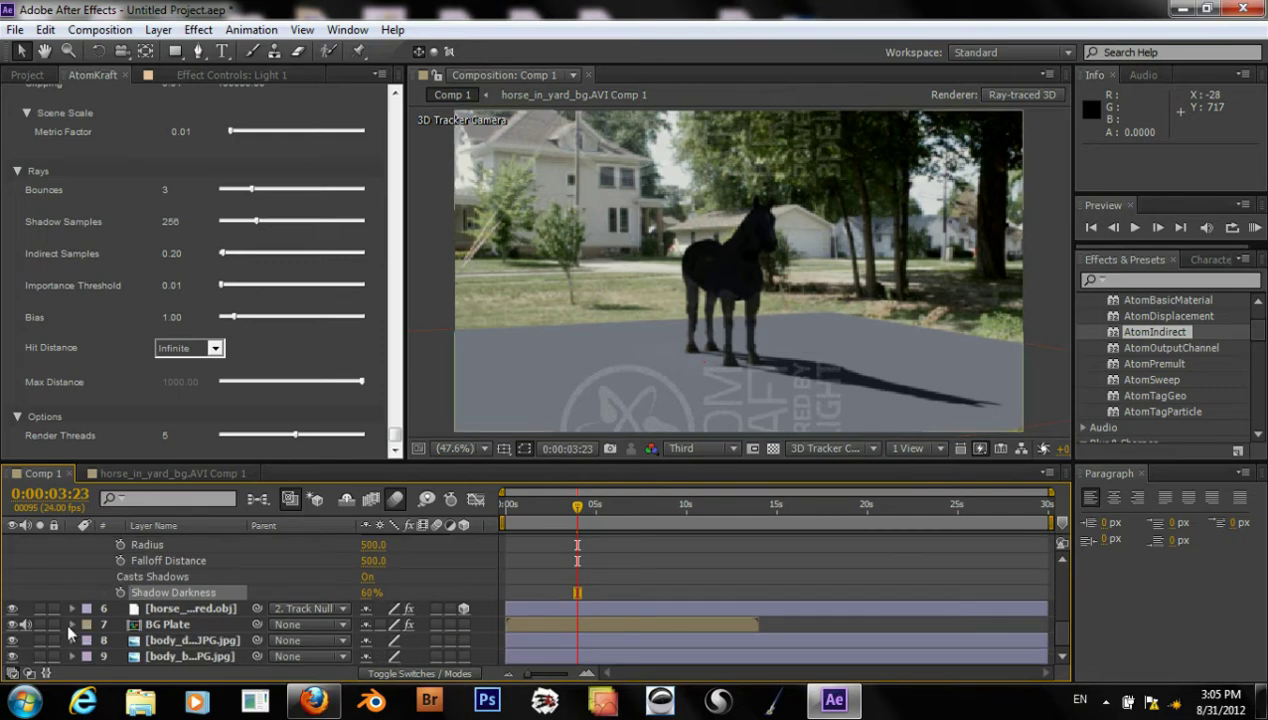
pyautogui.scroll(1, 80, 619)
pyautogui.scroll(-1, 87, 619)
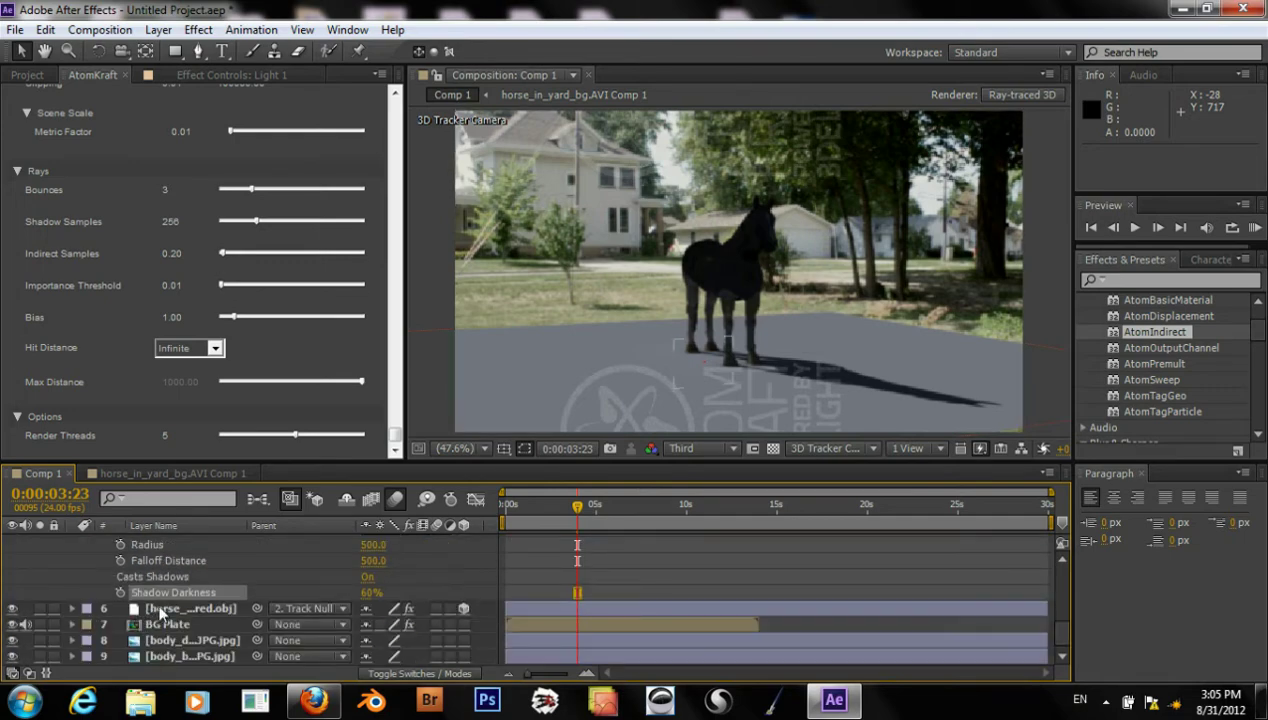
pyautogui.click(156, 608)
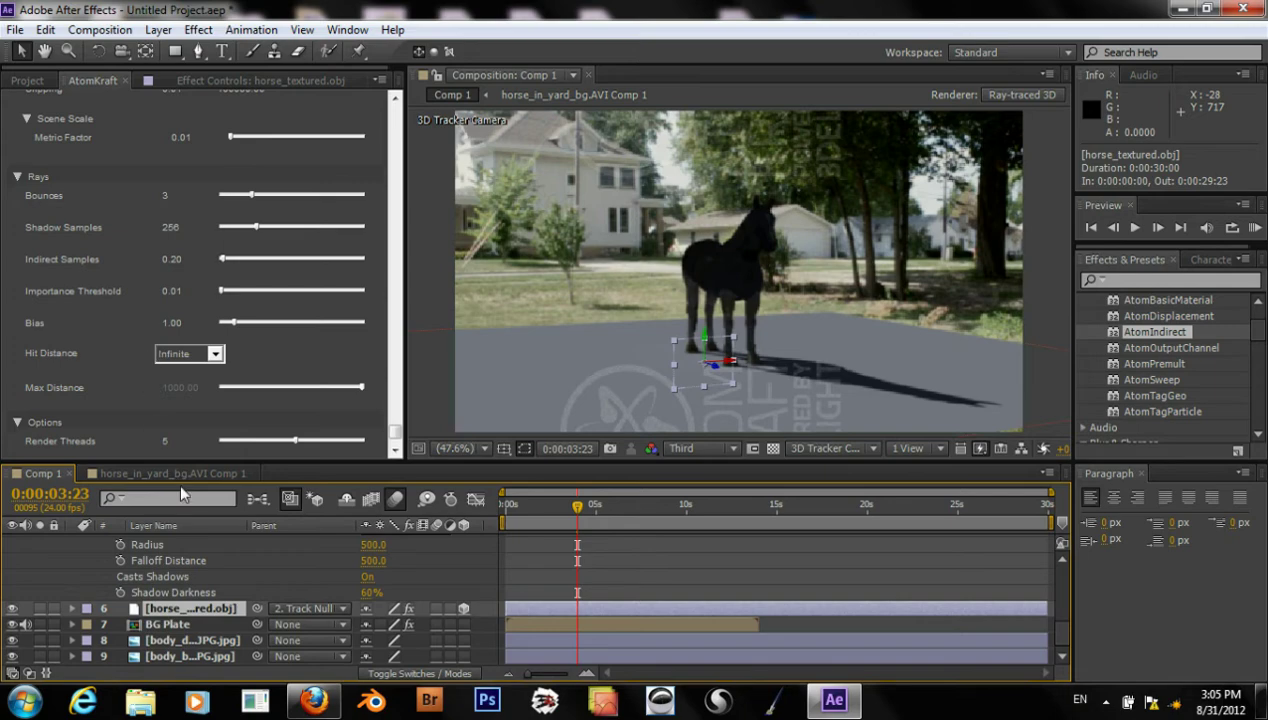
pyautogui.click(208, 79)
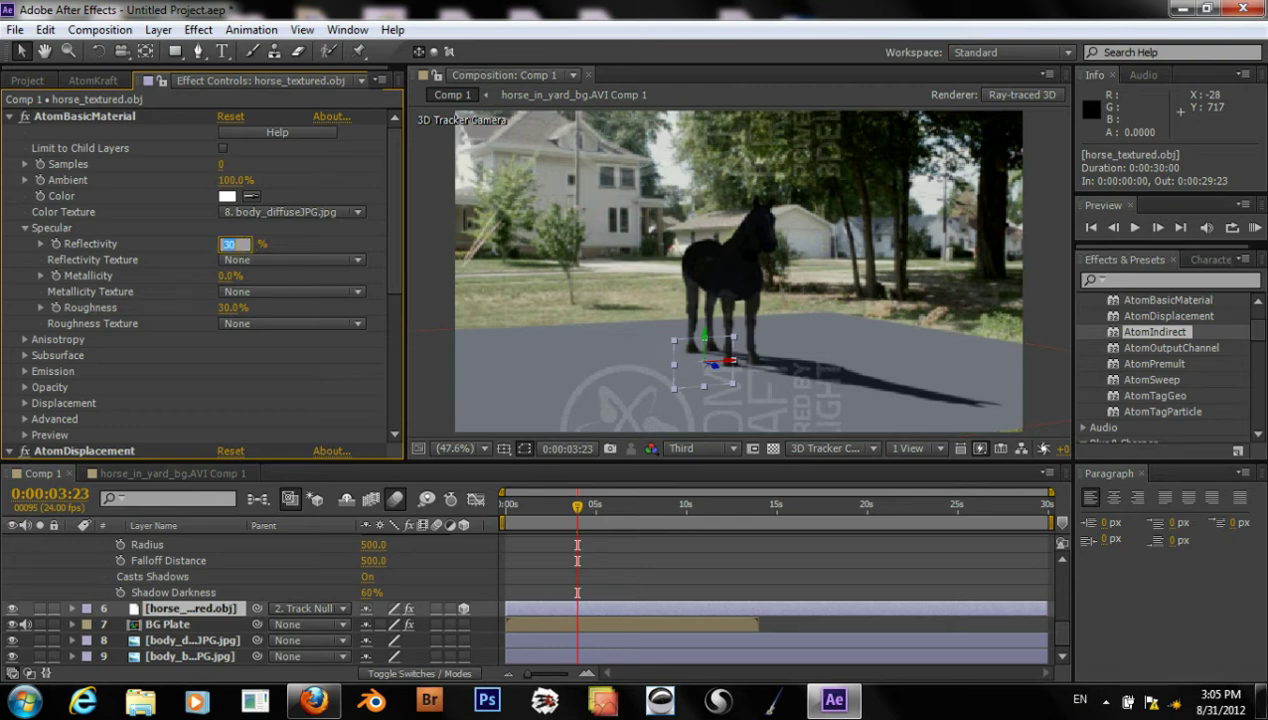
pyautogui.write('15')
pyautogui.click(283, 277)
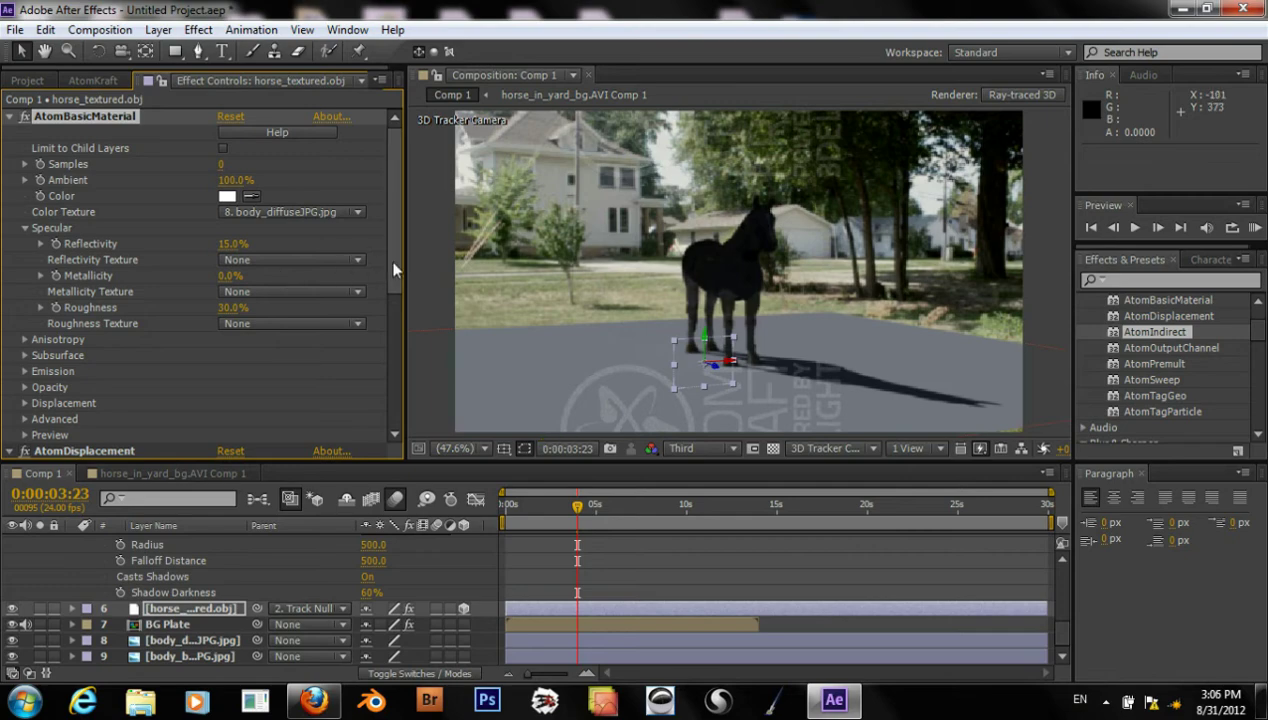
# Open the Tint color of the horse's AtomIndirect effect and try to sample a color from the yard footage
pyautogui.scroll(-5, 374, 330)
pyautogui.scroll(-2, 375, 388)
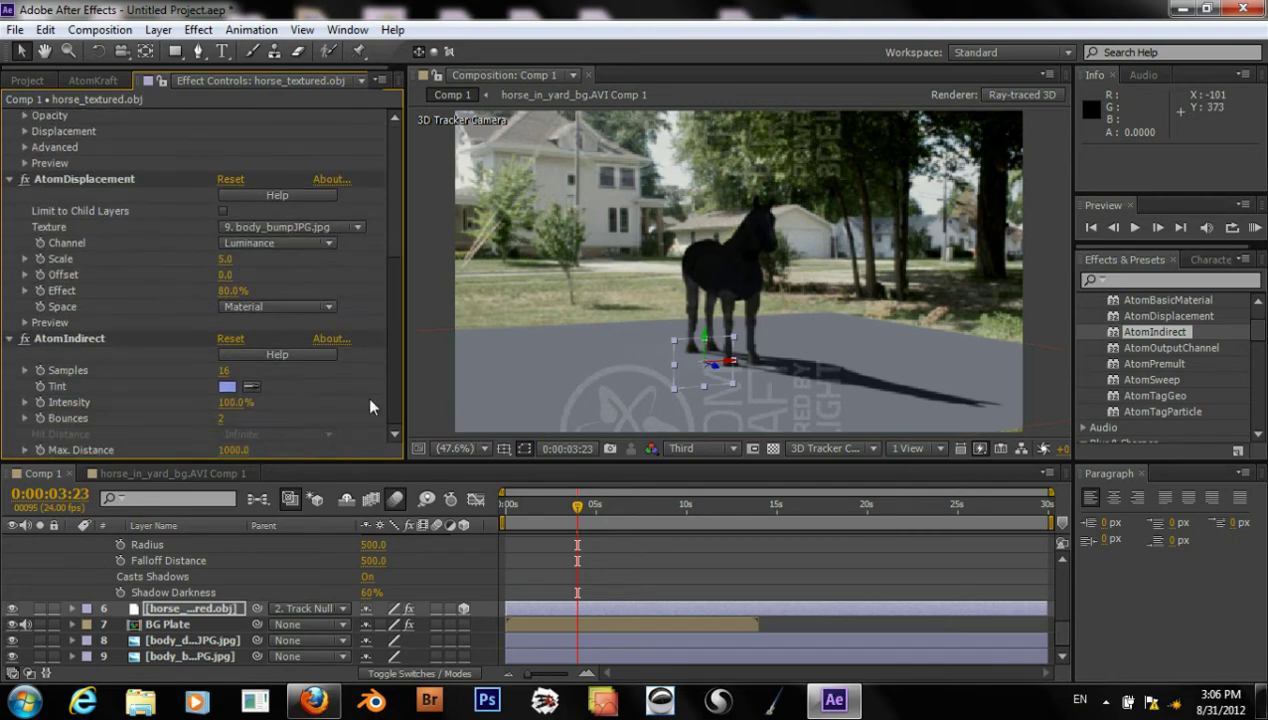
pyautogui.click(227, 387)
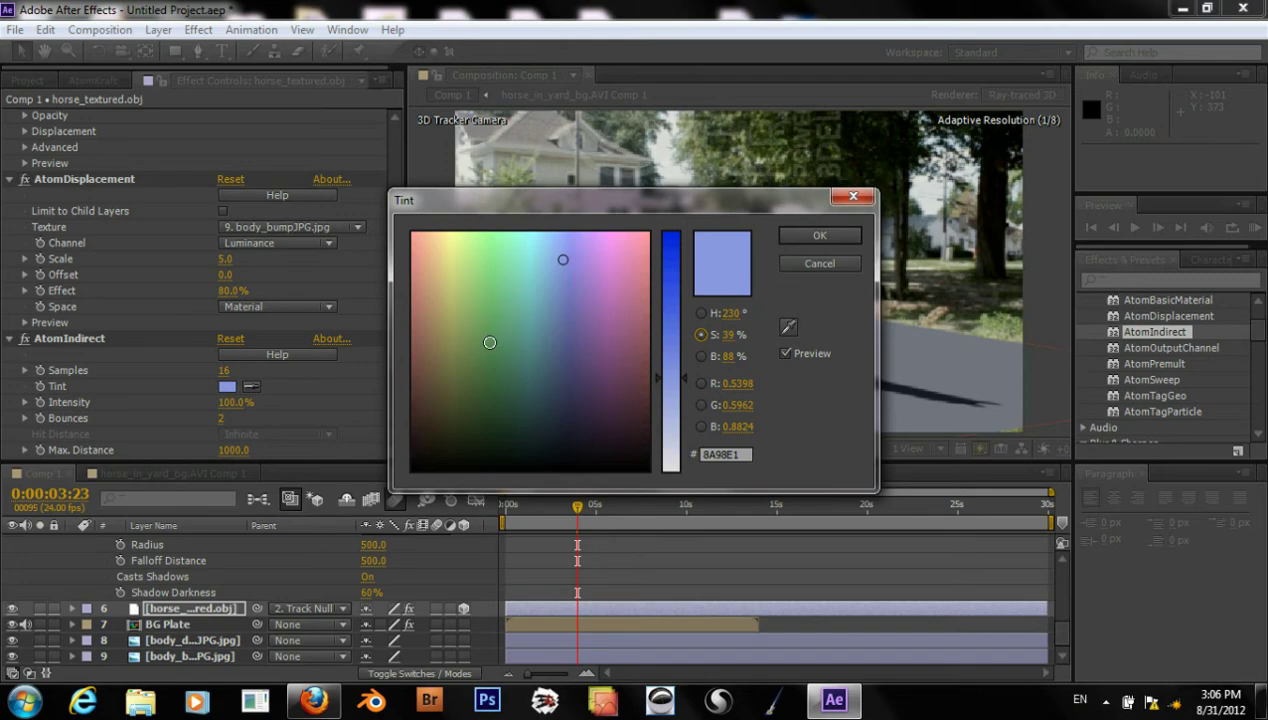
pyautogui.moveTo(684, 203); pyautogui.dragTo(394, 210)
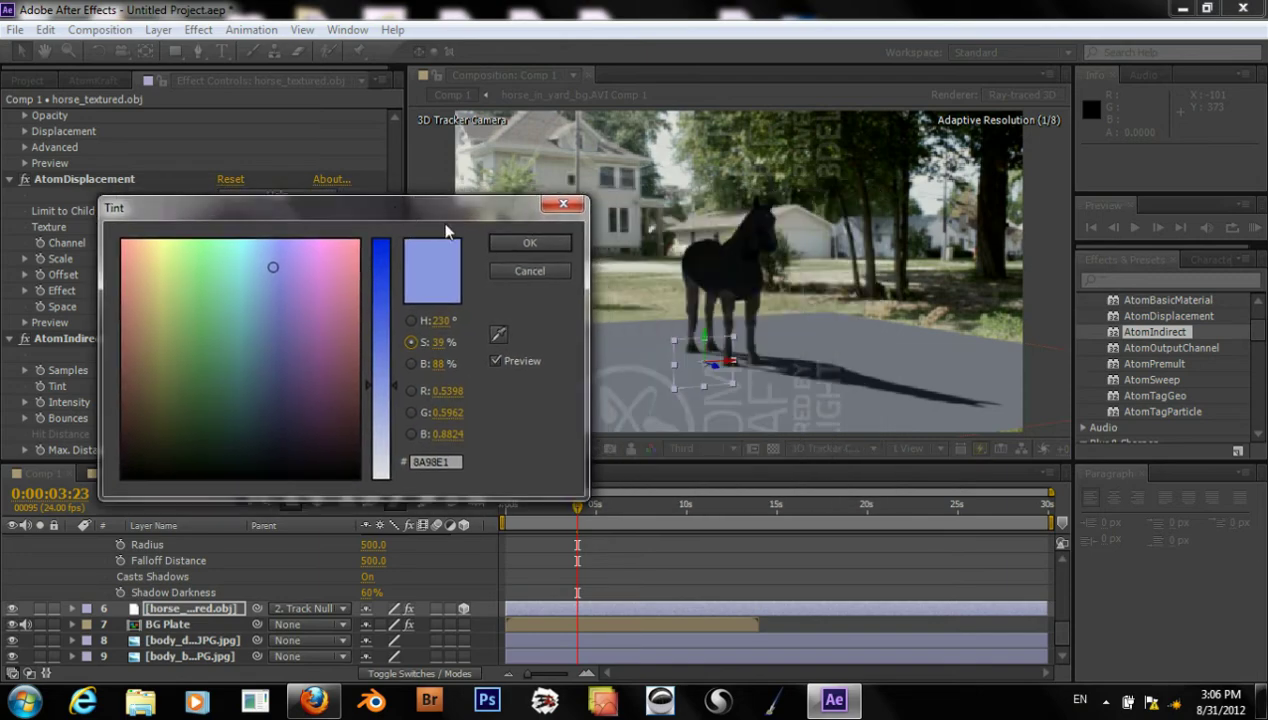
pyautogui.click(499, 333)
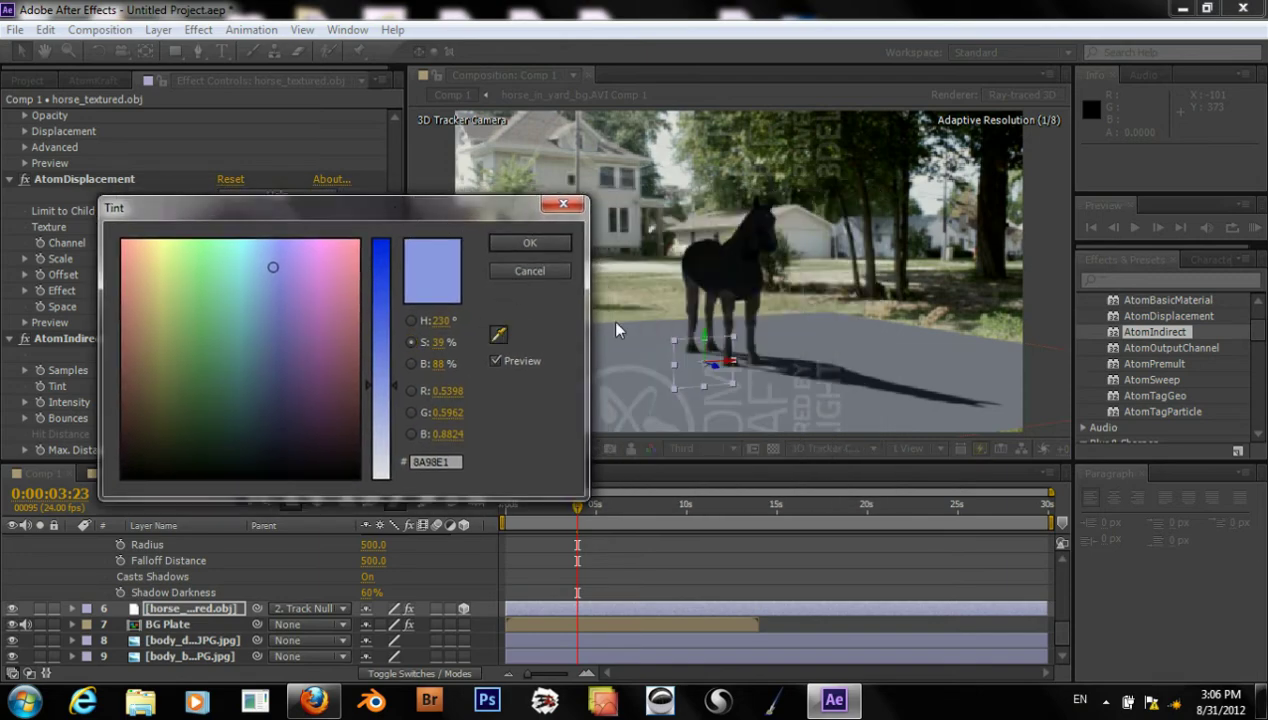
pyautogui.click(676, 312)
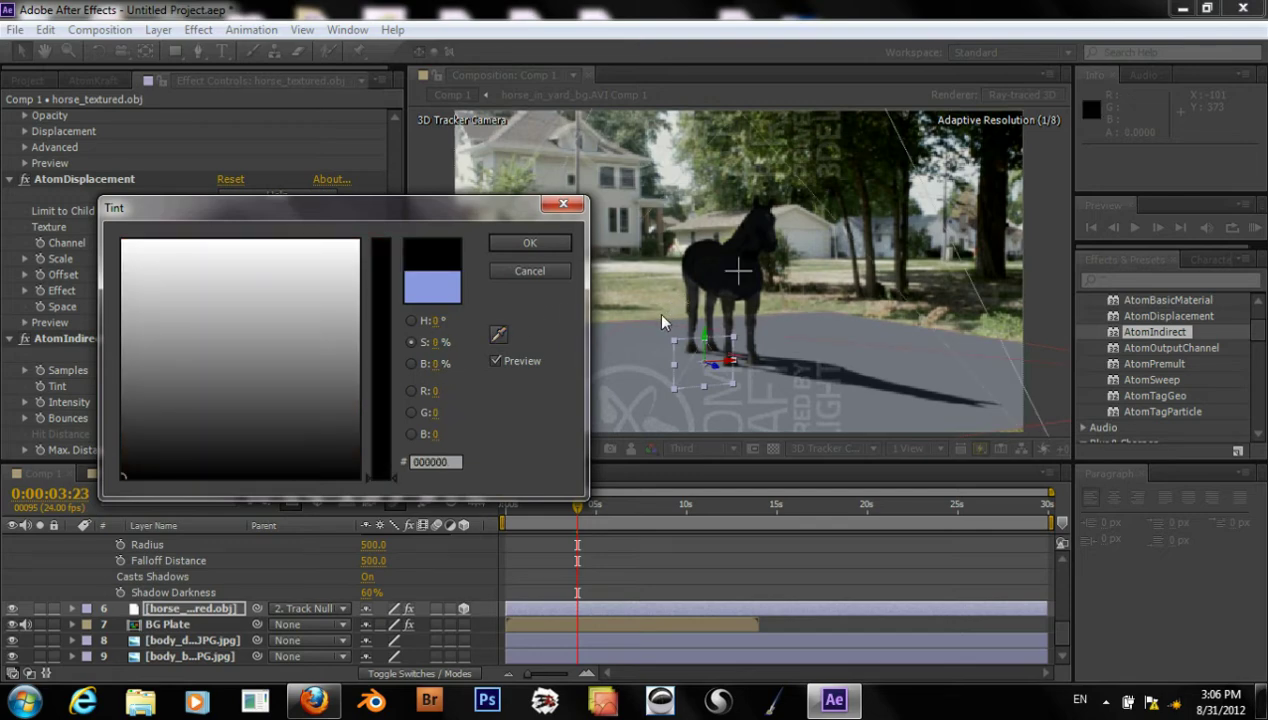
pyautogui.click(498, 336)
pyautogui.click(797, 316)
pyautogui.moveTo(460, 216); pyautogui.dragTo(1133, 299)
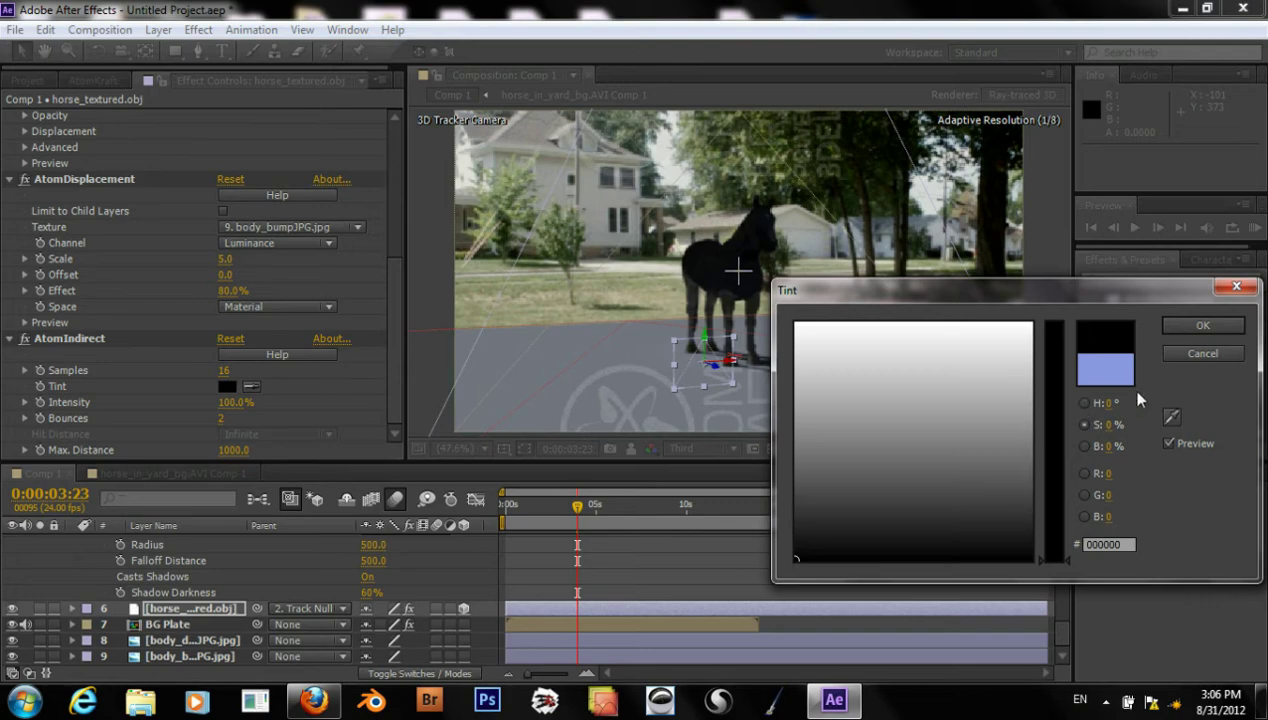
# Change the AtomIndirect tint to a near-white with 97% brightness (F7F7F7)
pyautogui.click(1171, 416)
pyautogui.click(686, 368)
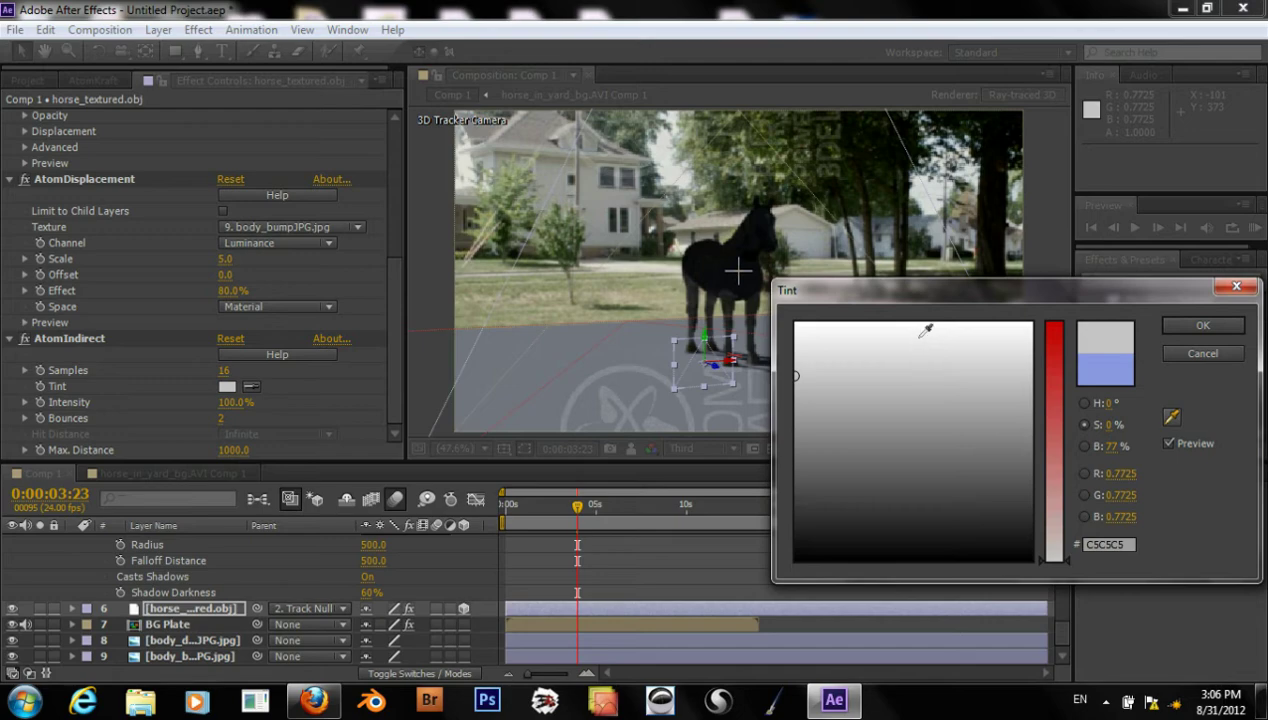
pyautogui.moveTo(918, 340); pyautogui.dragTo(876, 338)
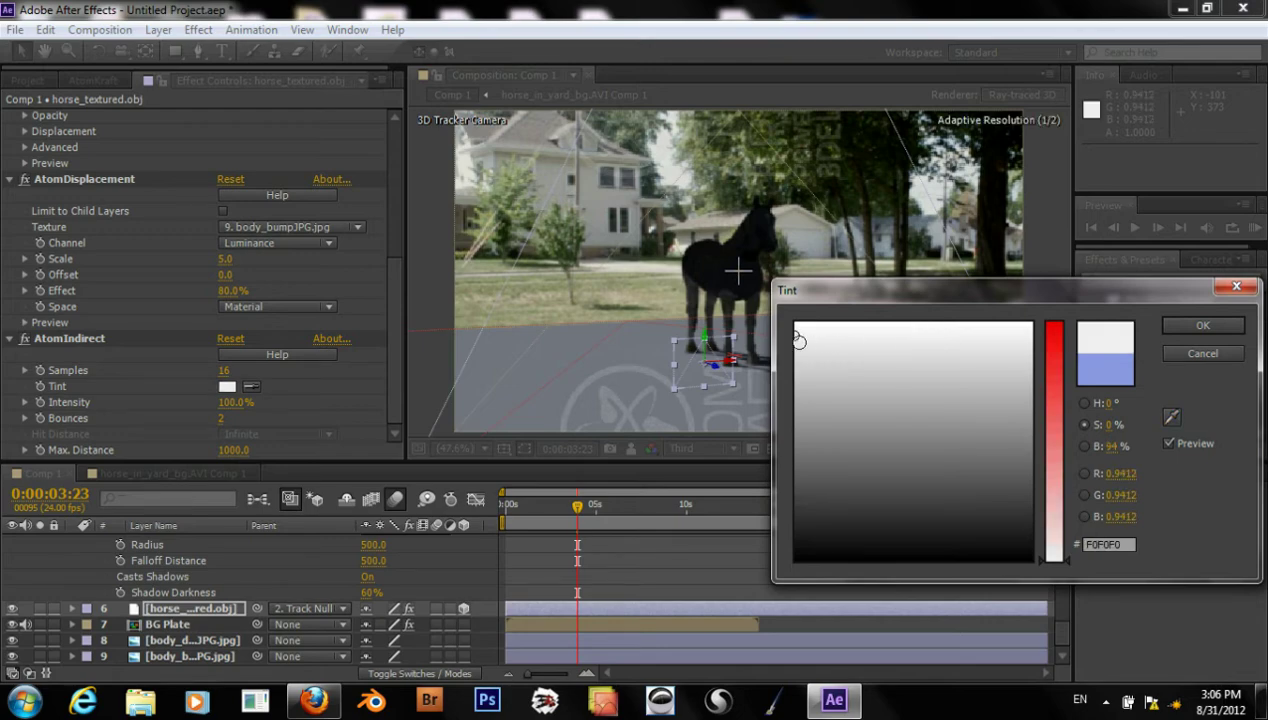
pyautogui.click(798, 334)
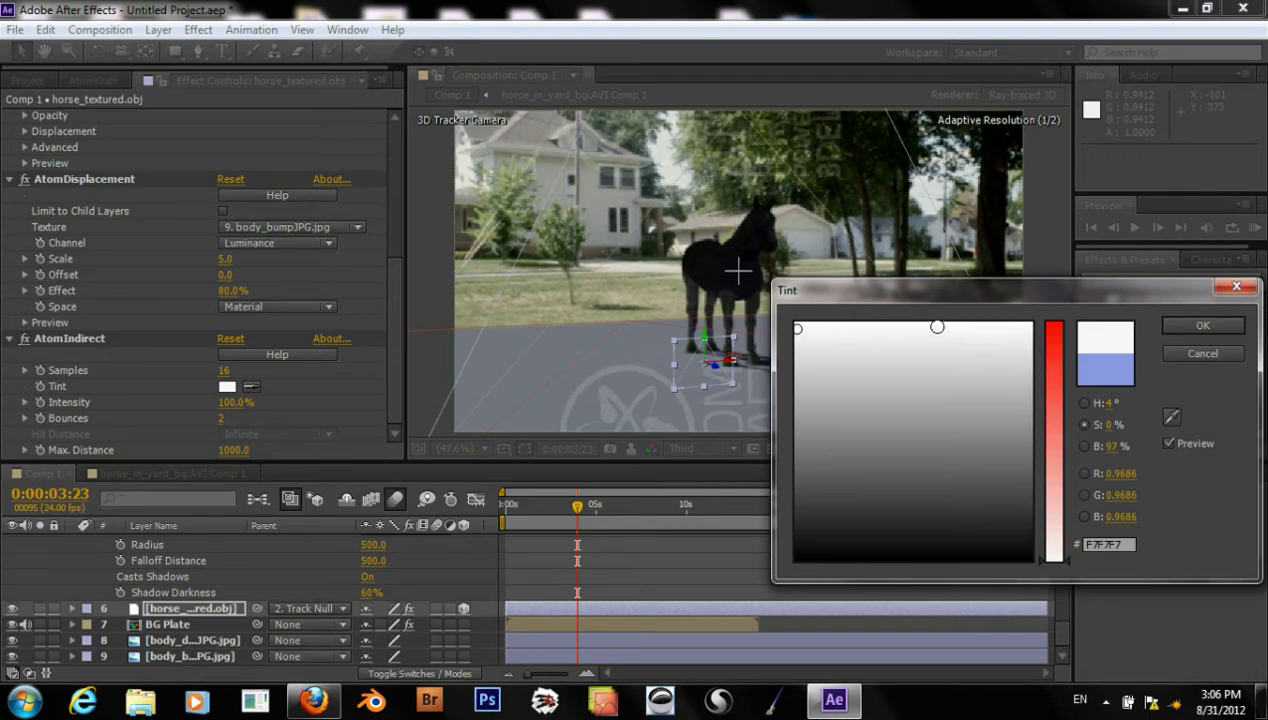
# Turn the AtomIndirect tint pale green with hue 107° and saturation 20% (D0F7C6), and accept the color
pyautogui.click(1084, 402)
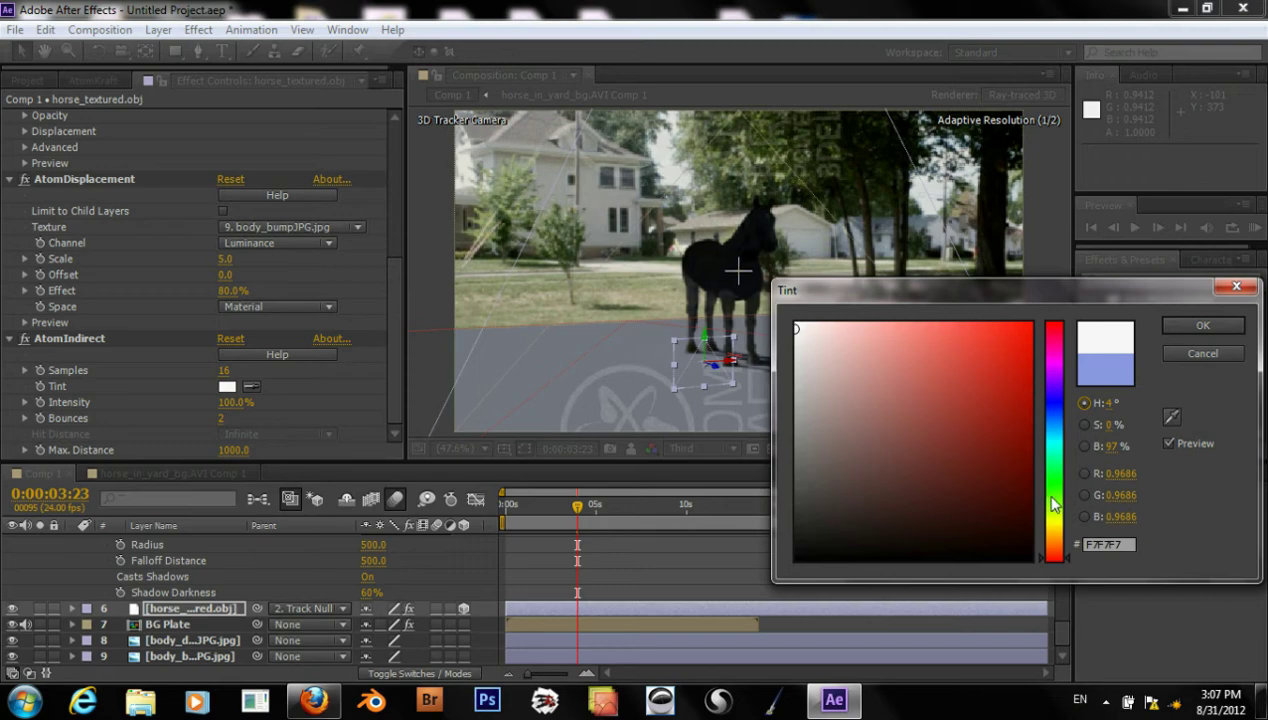
pyautogui.click(1054, 497)
pyautogui.moveTo(1053, 493)
pyautogui.mouseDown()
pyautogui.moveTo(1056, 477)
pyautogui.moveTo(1061, 507)
pyautogui.moveTo(1059, 496)
pyautogui.mouseUp()
pyautogui.click(1084, 425)
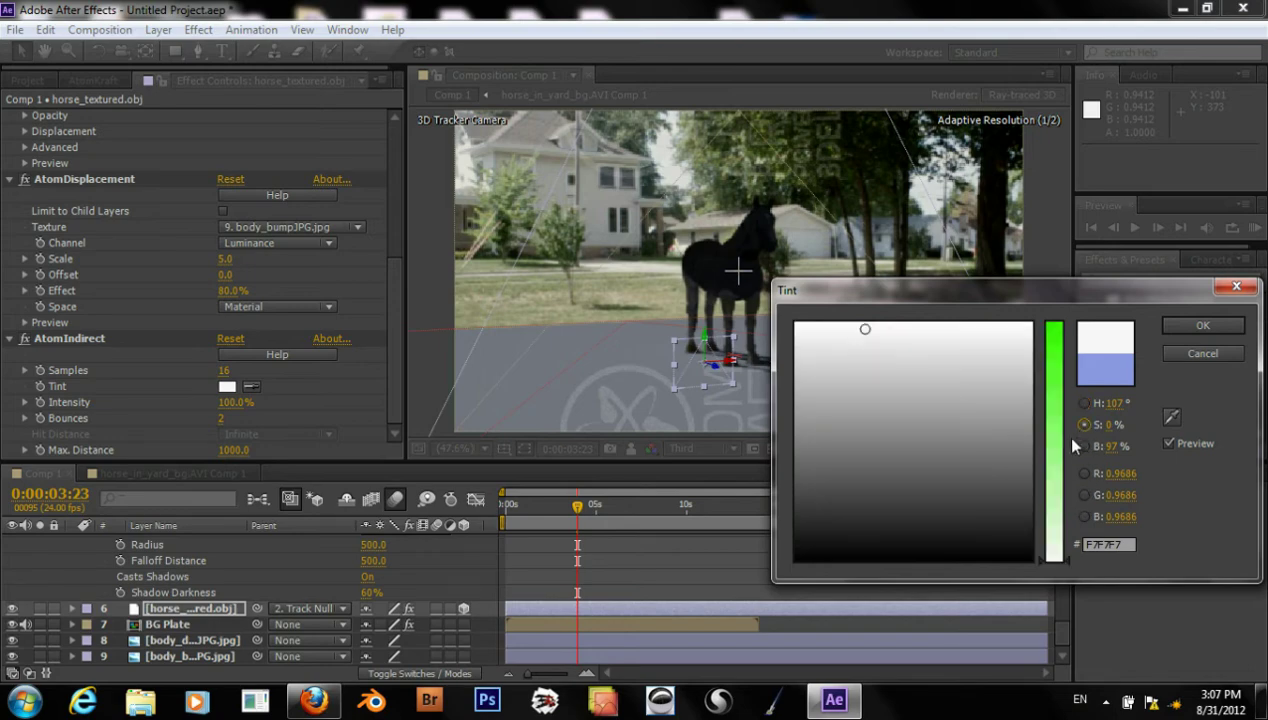
pyautogui.click(1058, 516)
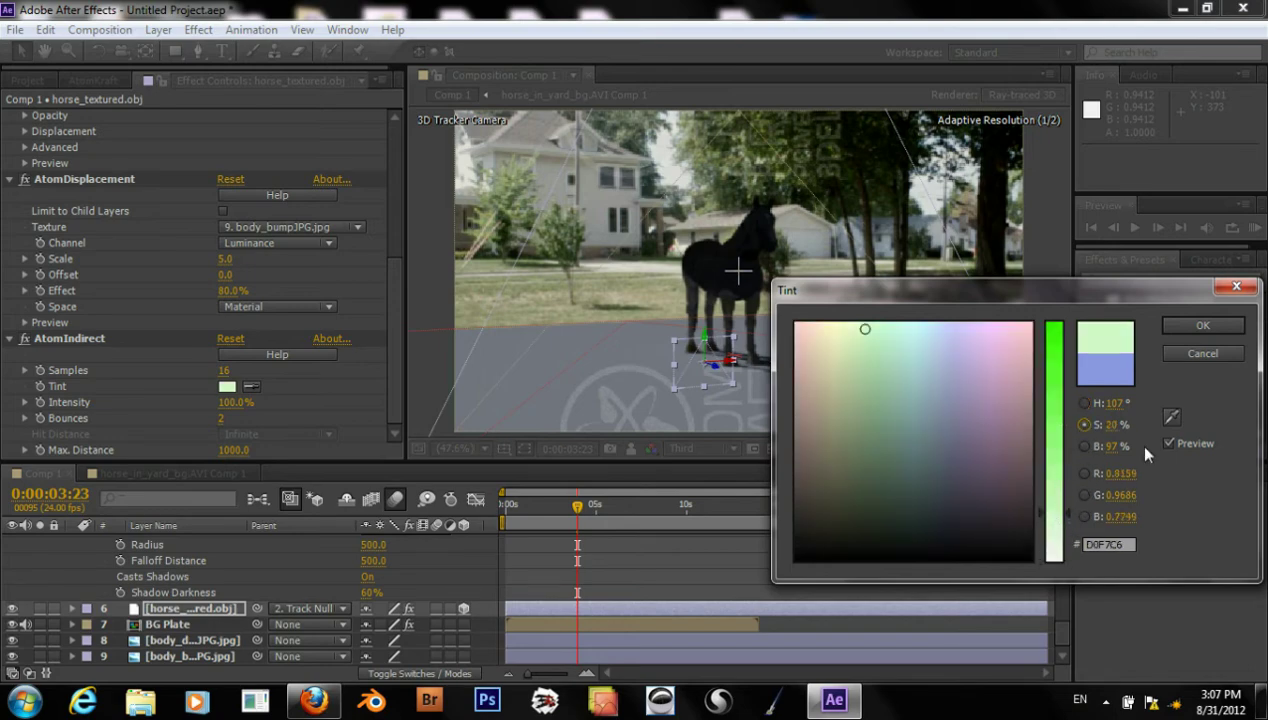
pyautogui.click(1172, 325)
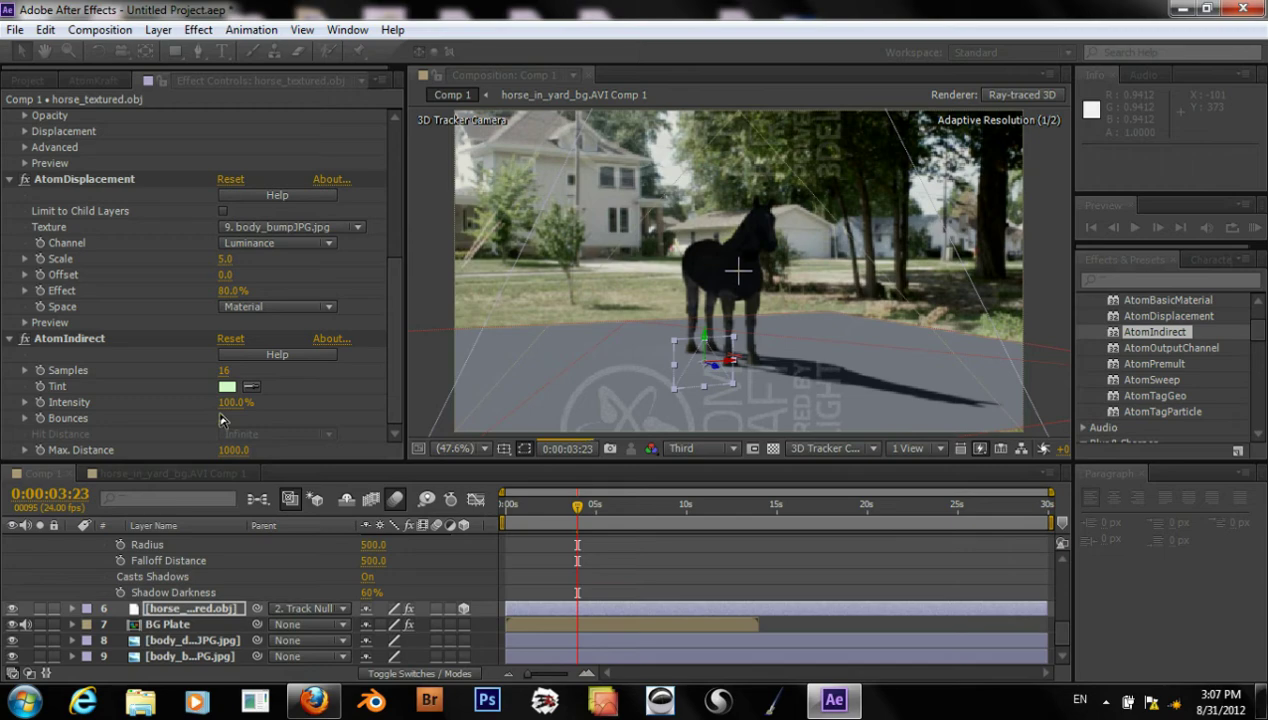
# Set the saturation of the ambient Light 2 color to 20% (CCD9FF) and accept the color
pyautogui.click(221, 419)
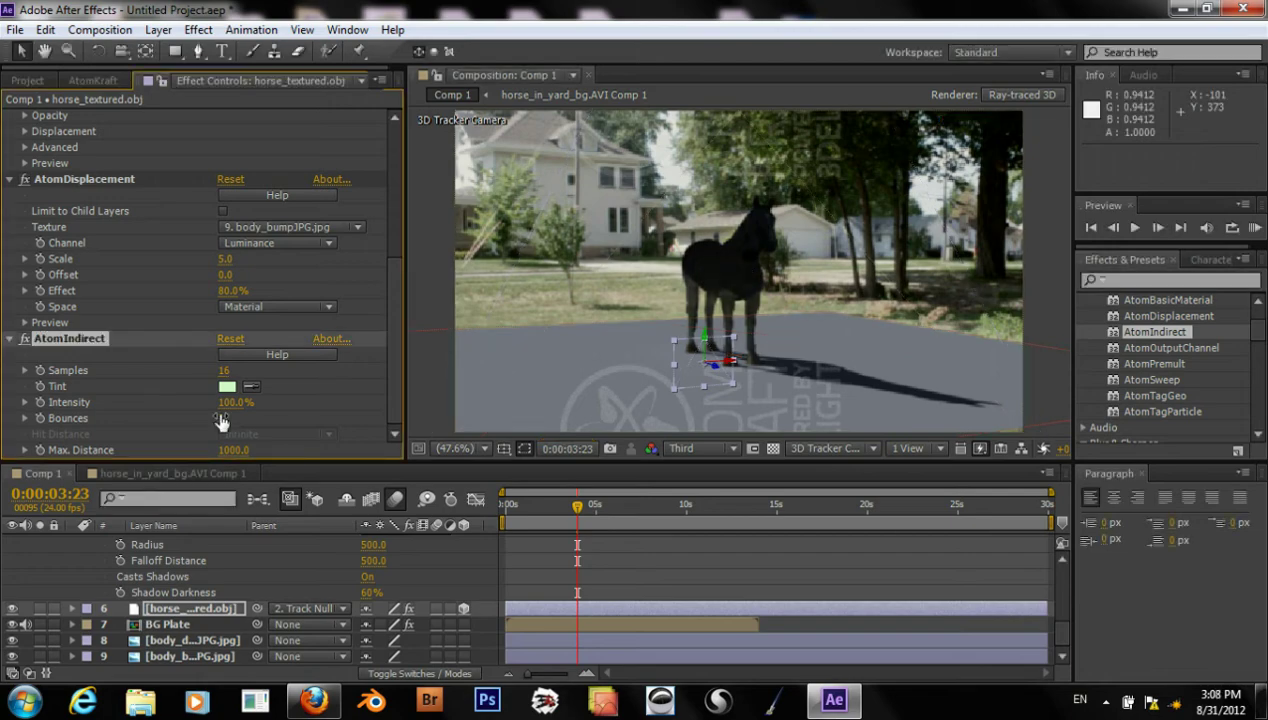
pyautogui.moveTo(1063, 630); pyautogui.dragTo(1063, 577)
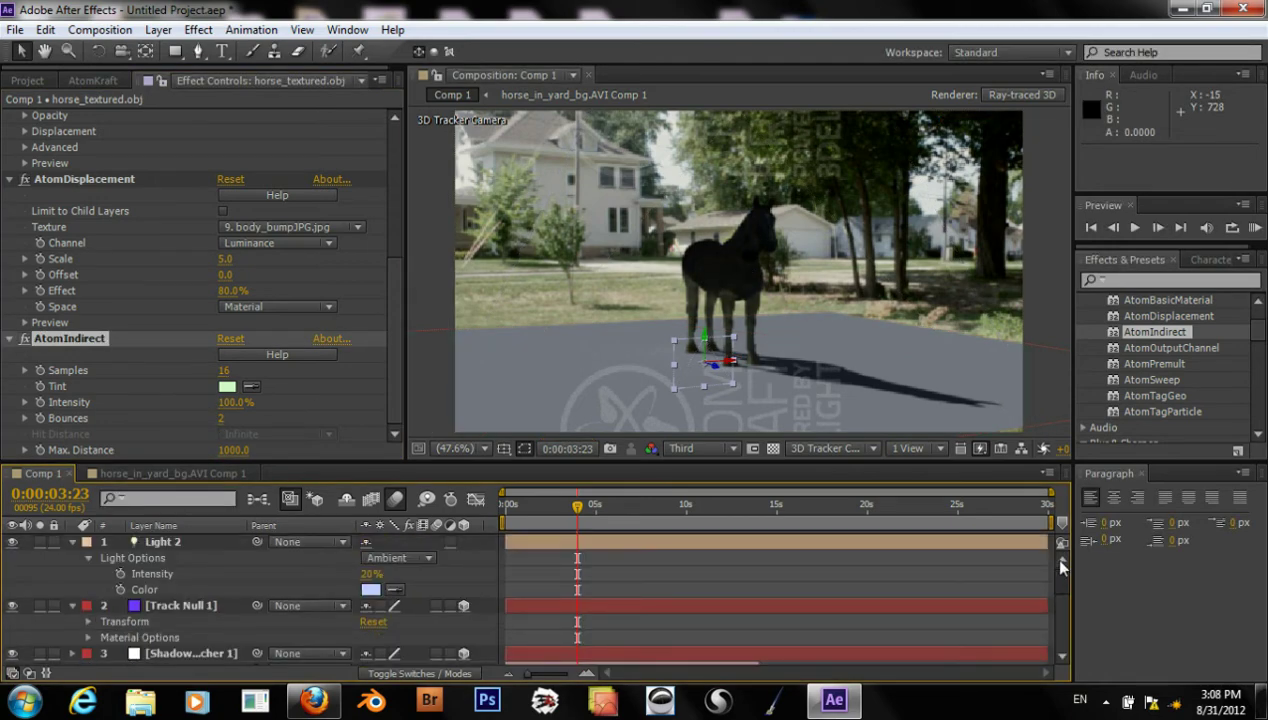
pyautogui.click(153, 568)
pyautogui.click(152, 556)
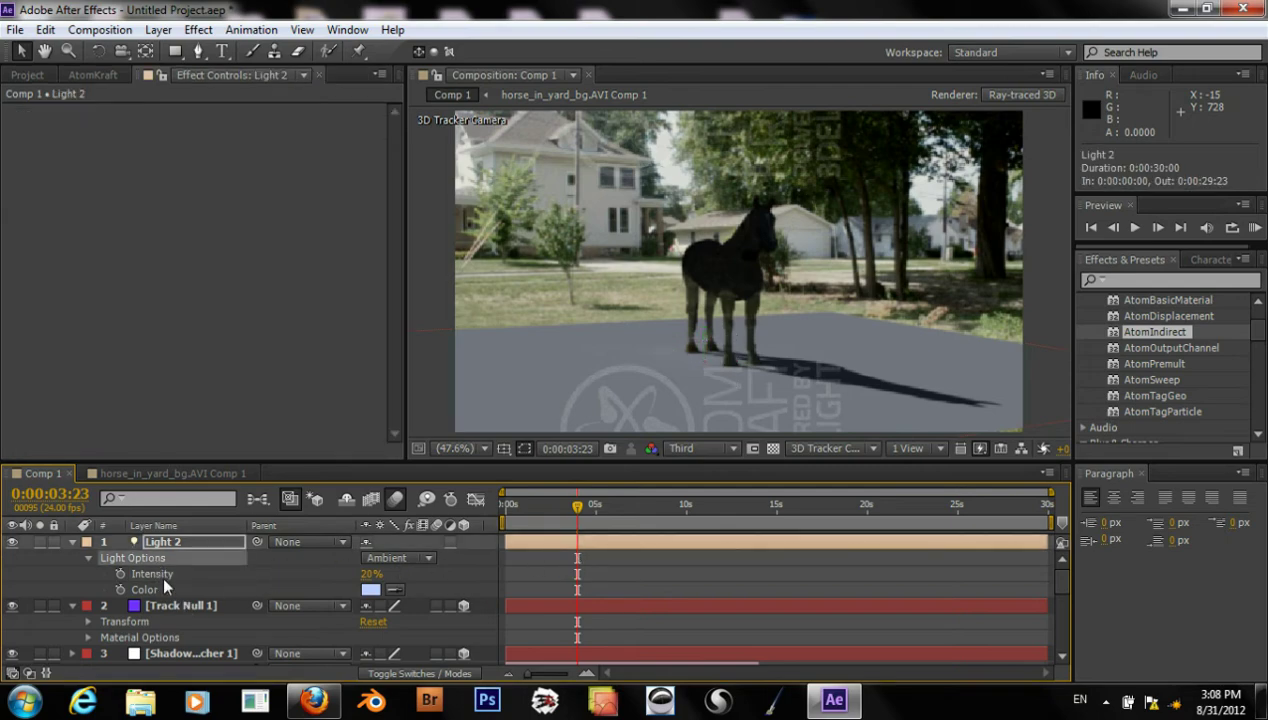
pyautogui.click(166, 588)
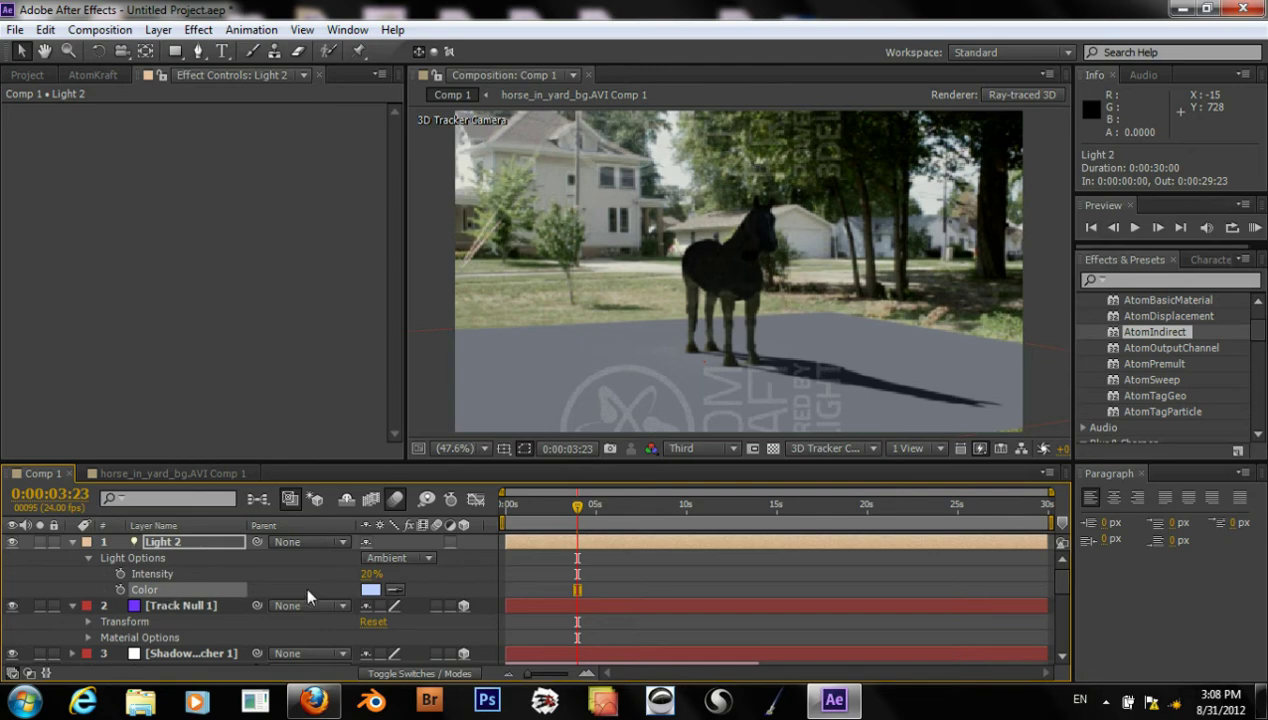
pyautogui.click(371, 590)
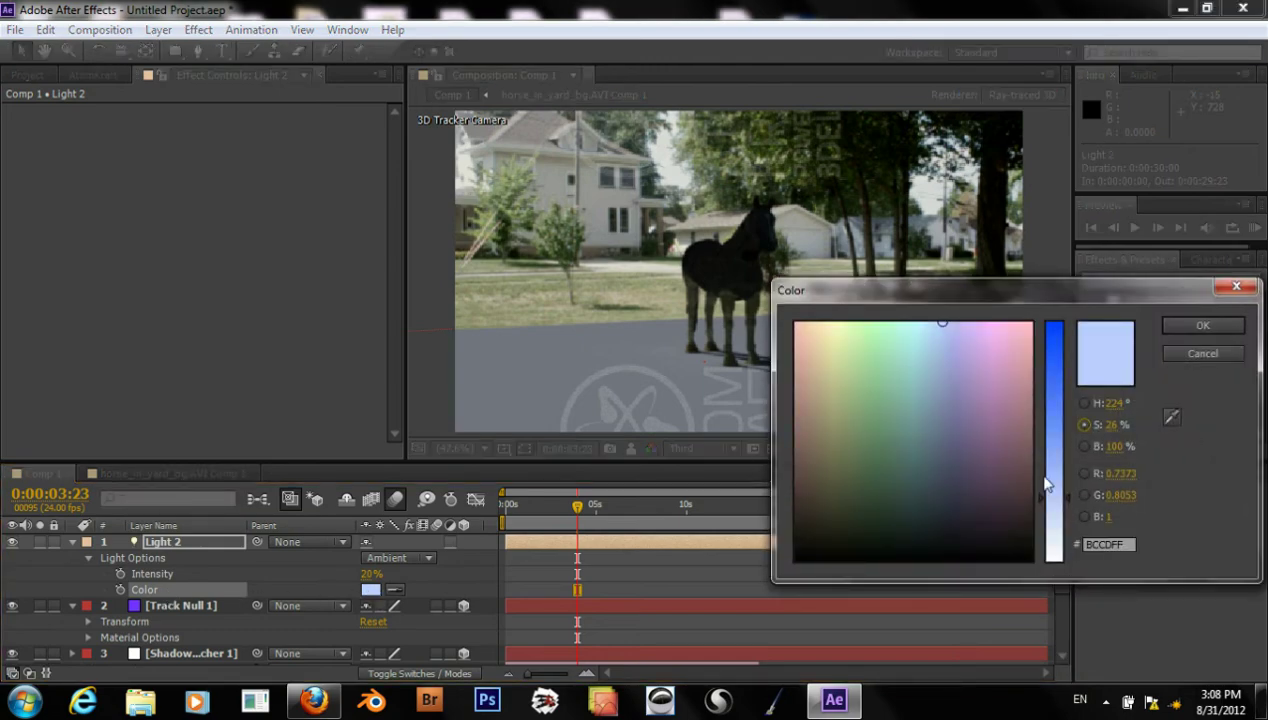
pyautogui.click(1084, 424)
pyautogui.click(1112, 424)
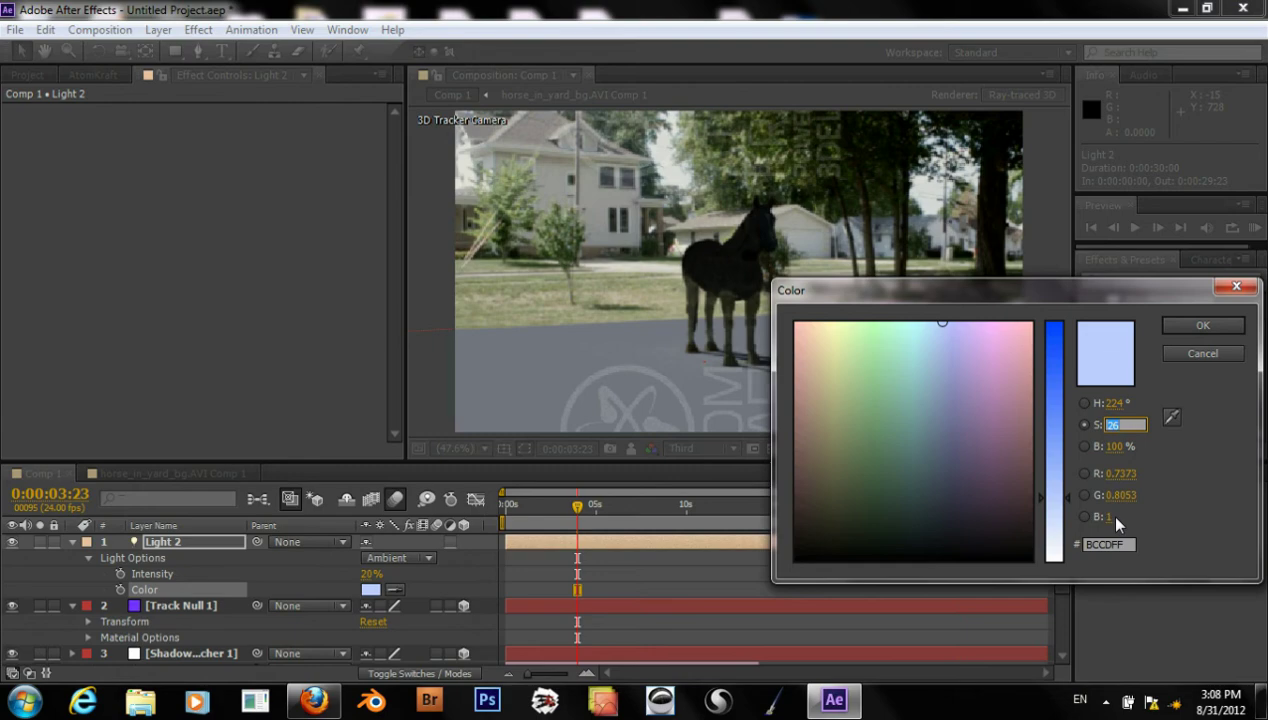
pyautogui.write('20')
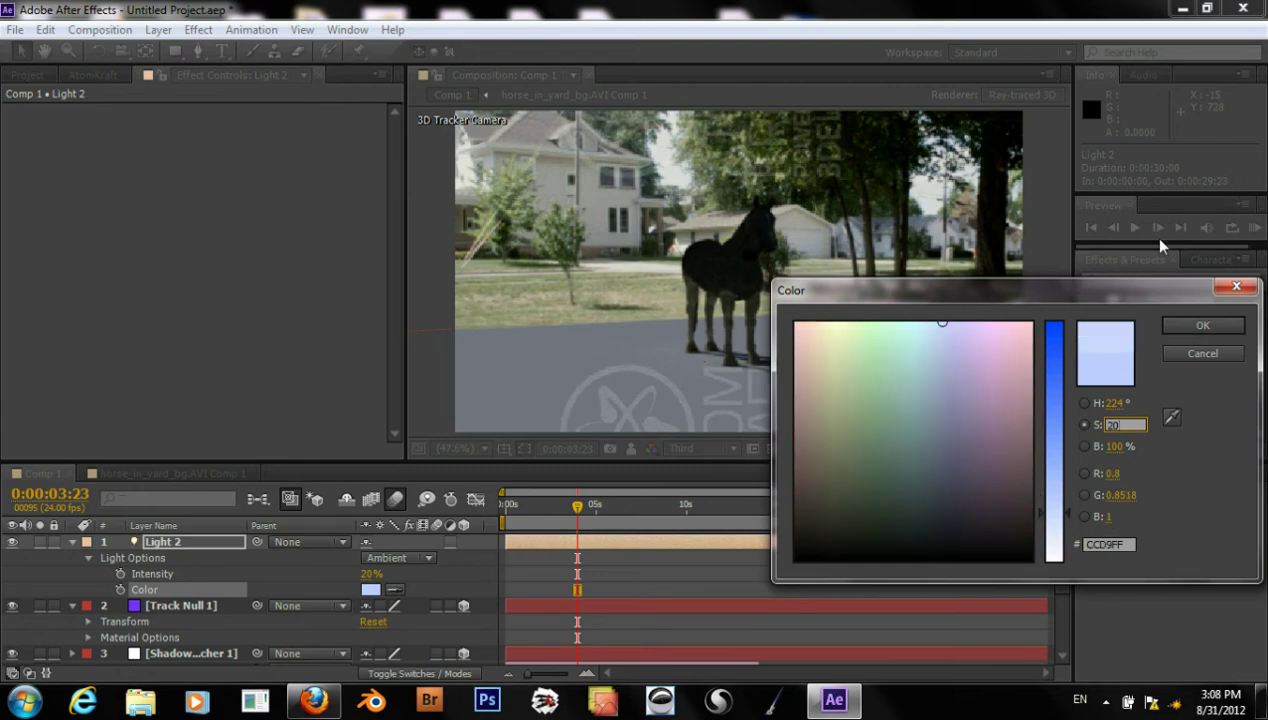
pyautogui.click(1190, 326)
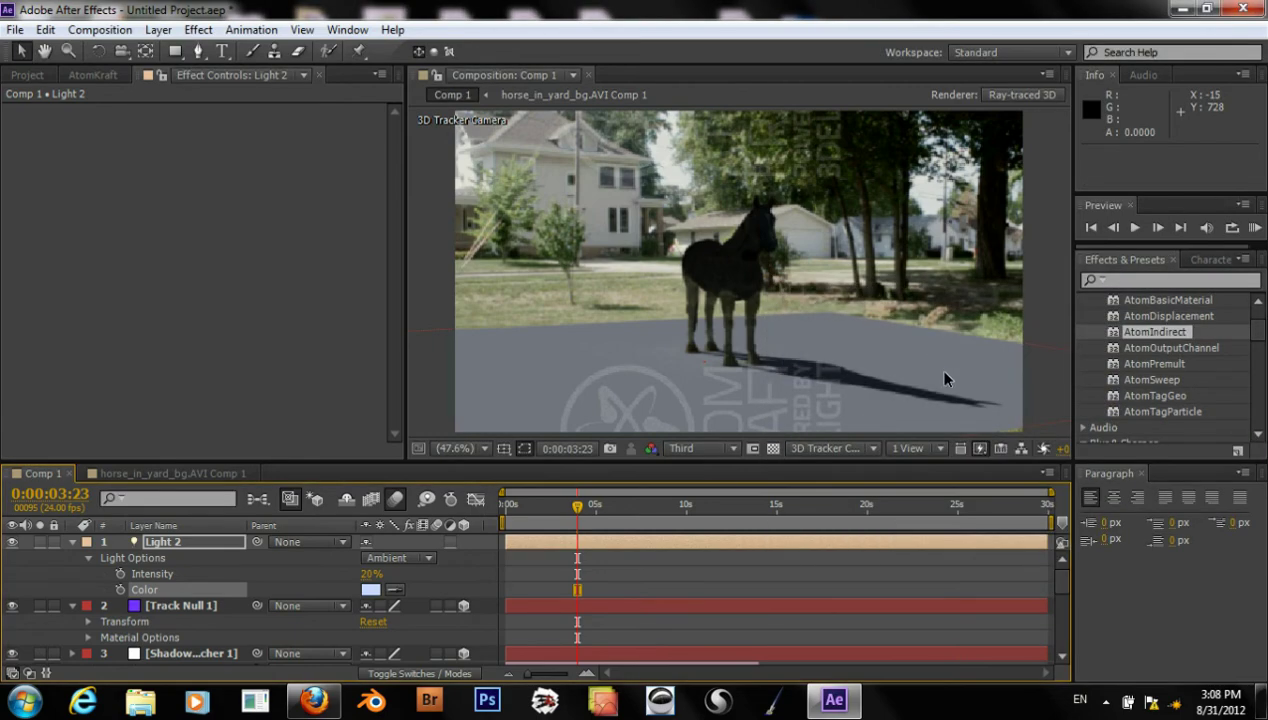
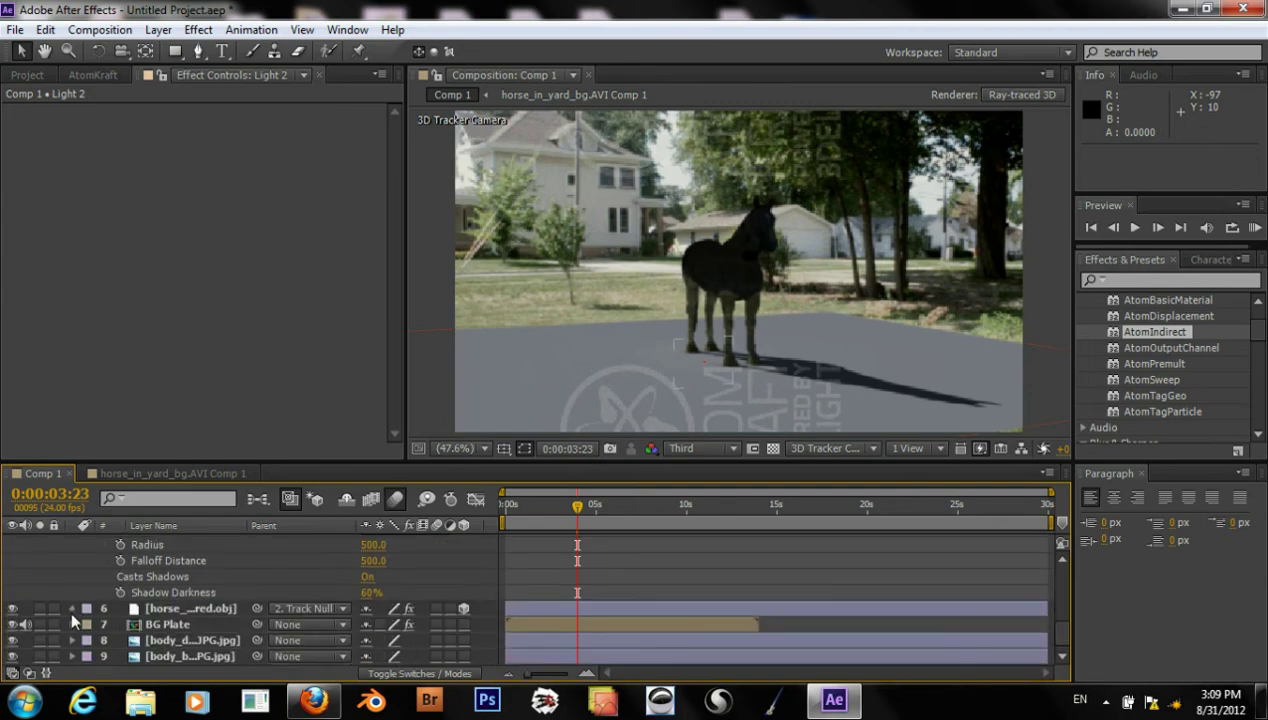
# Expand the Transform properties of the horse_textured.obj layer down to its rotation and opacity values
pyautogui.click(71, 608)
pyautogui.scroll(-2, 88, 617)
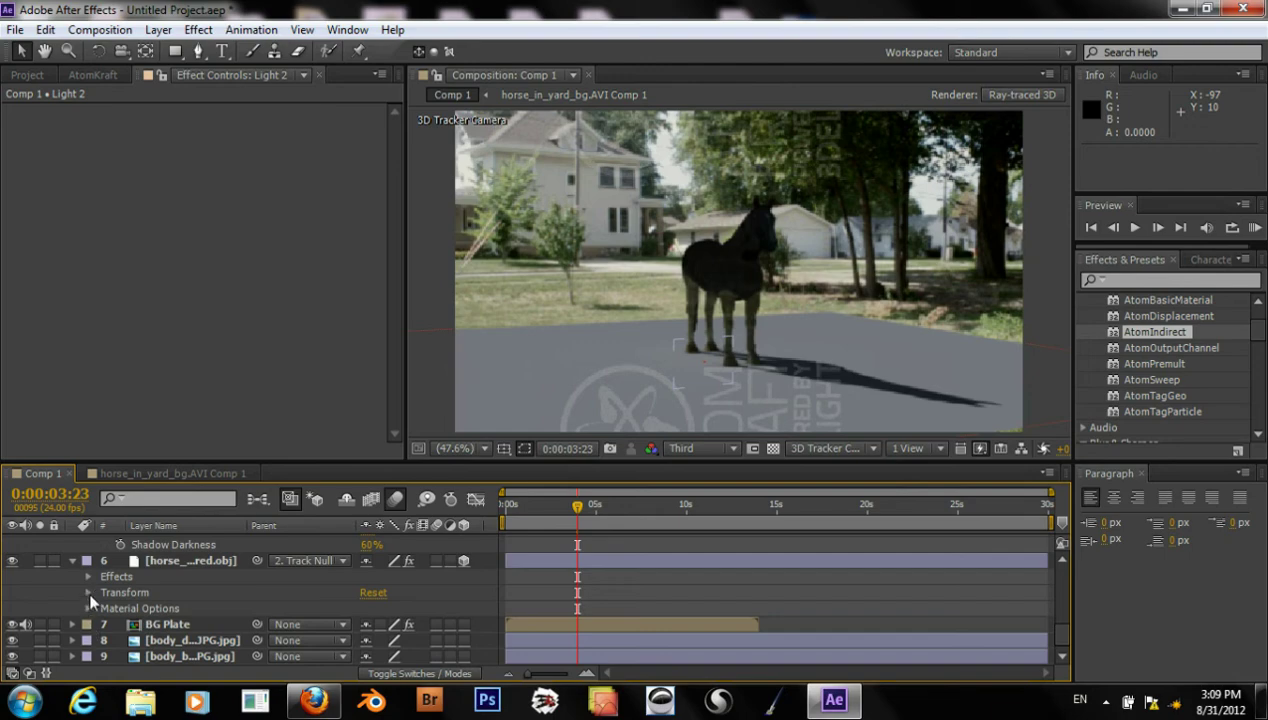
pyautogui.click(88, 592)
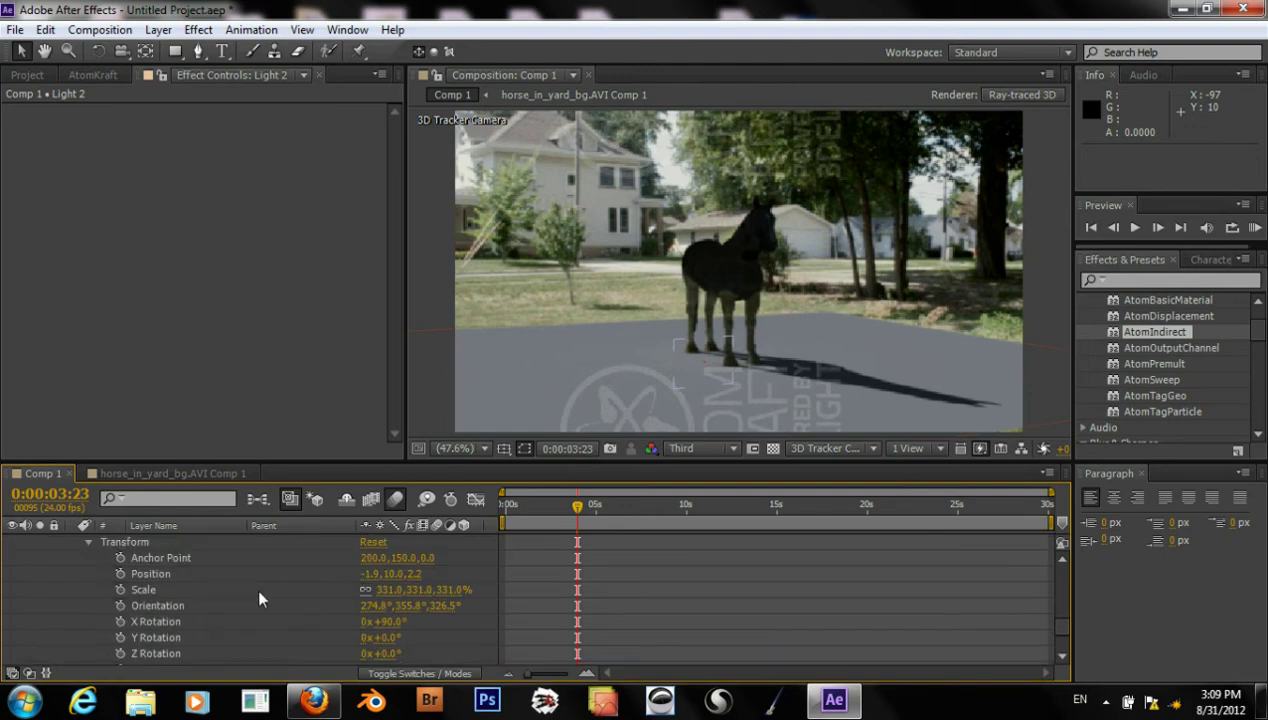
pyautogui.scroll(-2, 262, 599)
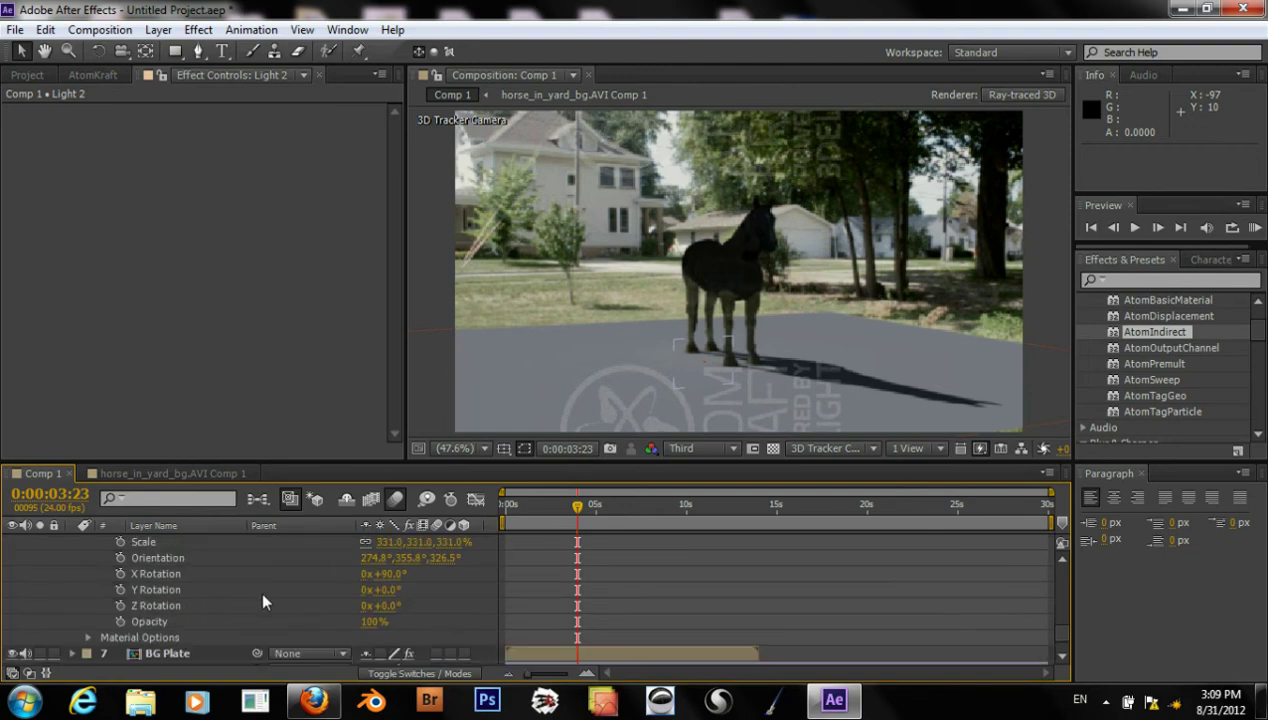
pyautogui.click(690, 448)
pyautogui.click(695, 452)
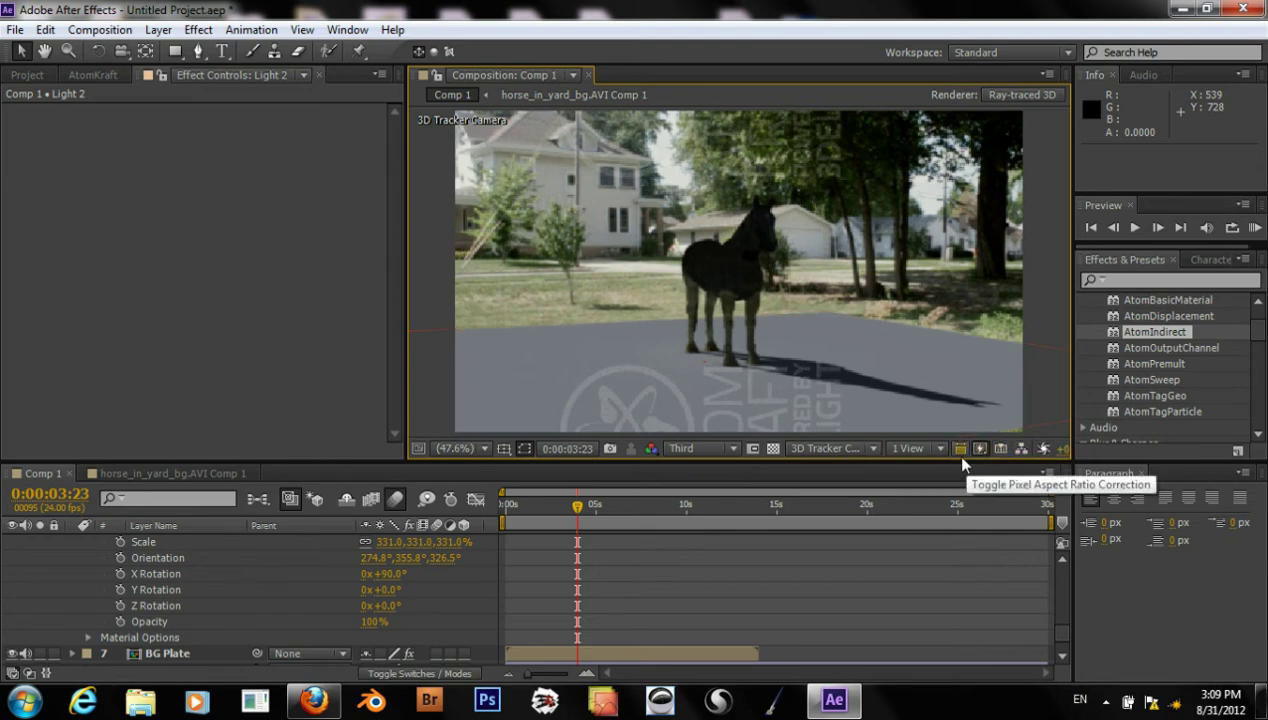
pyautogui.rightClick(850, 418)
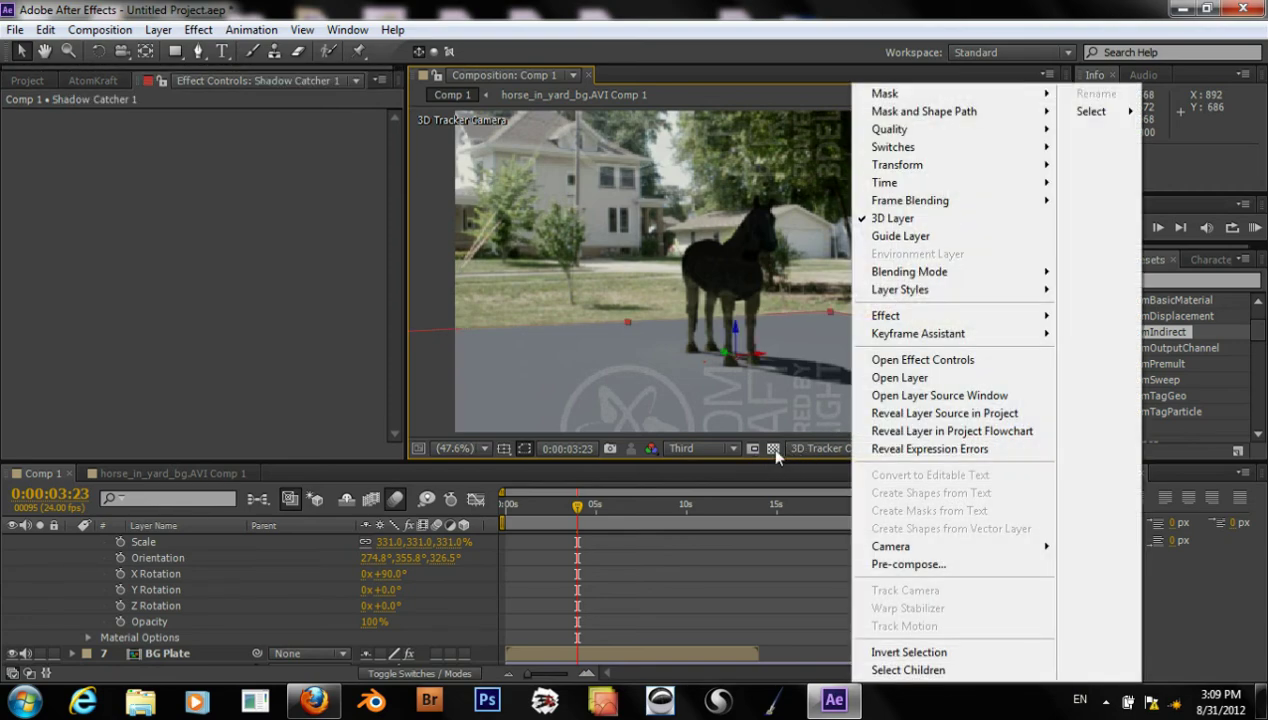
pyautogui.click(676, 450)
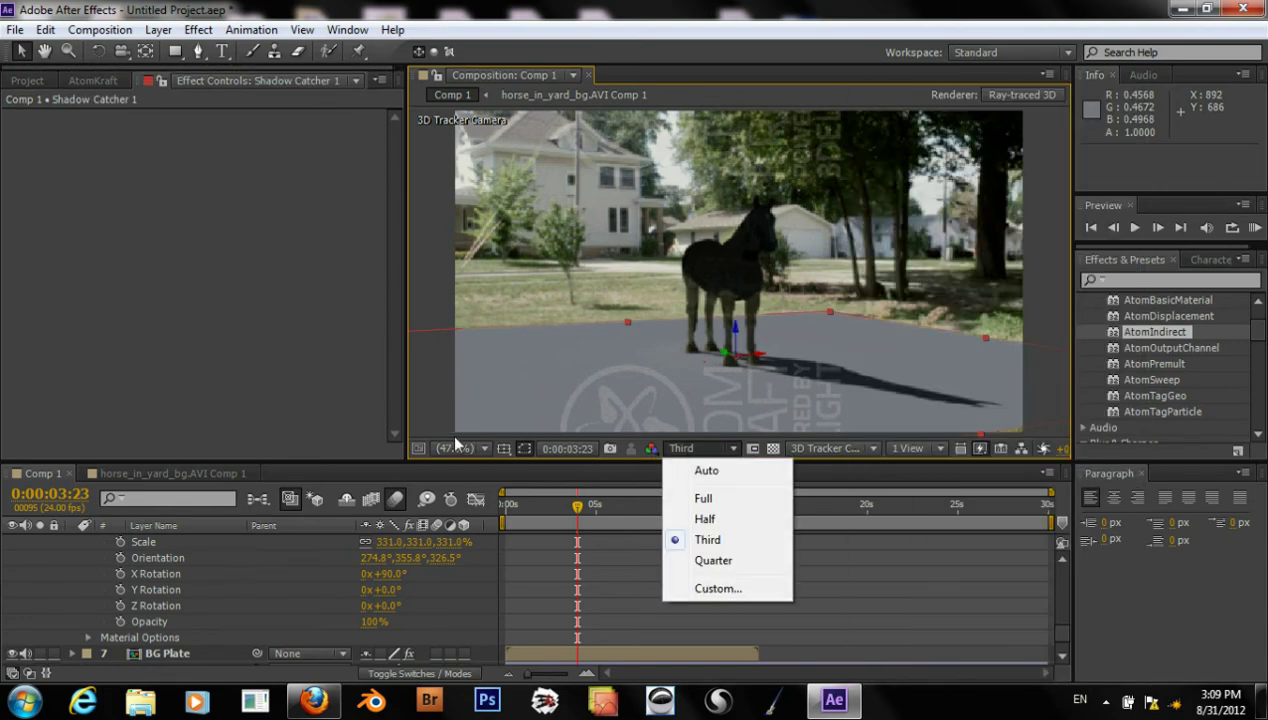
pyautogui.click(308, 420)
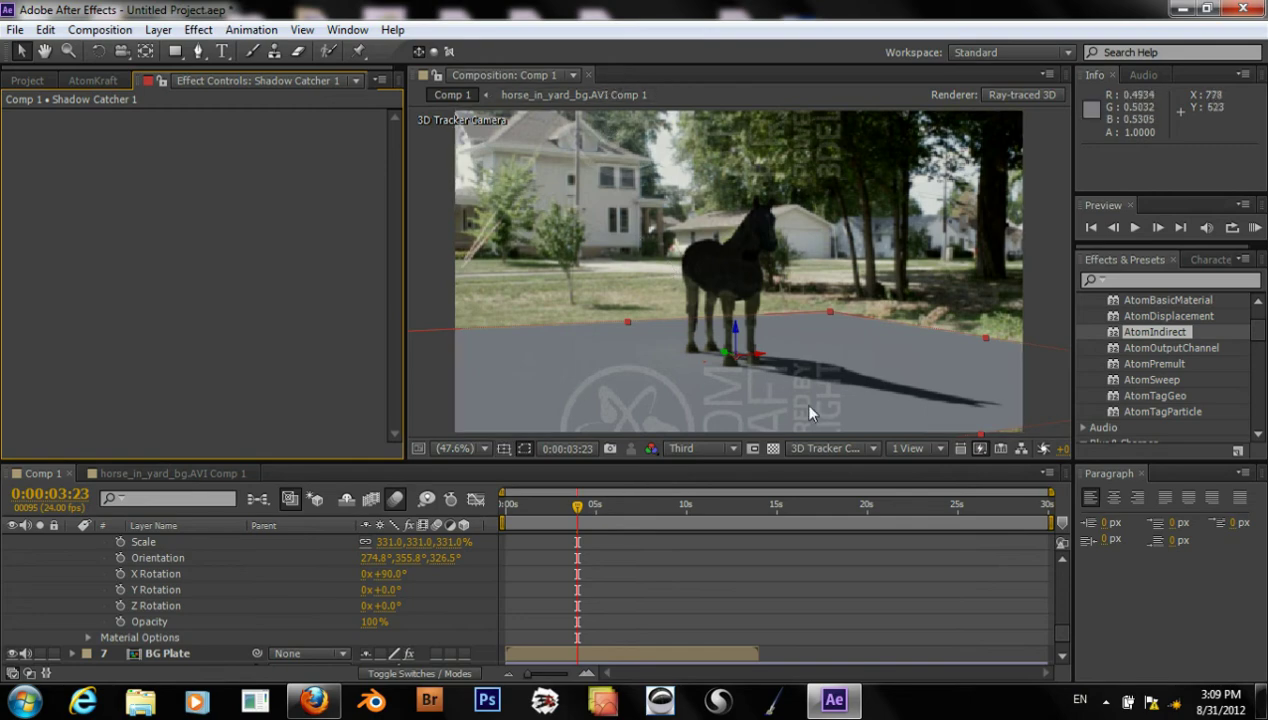
pyautogui.click(811, 450)
pyautogui.click(811, 451)
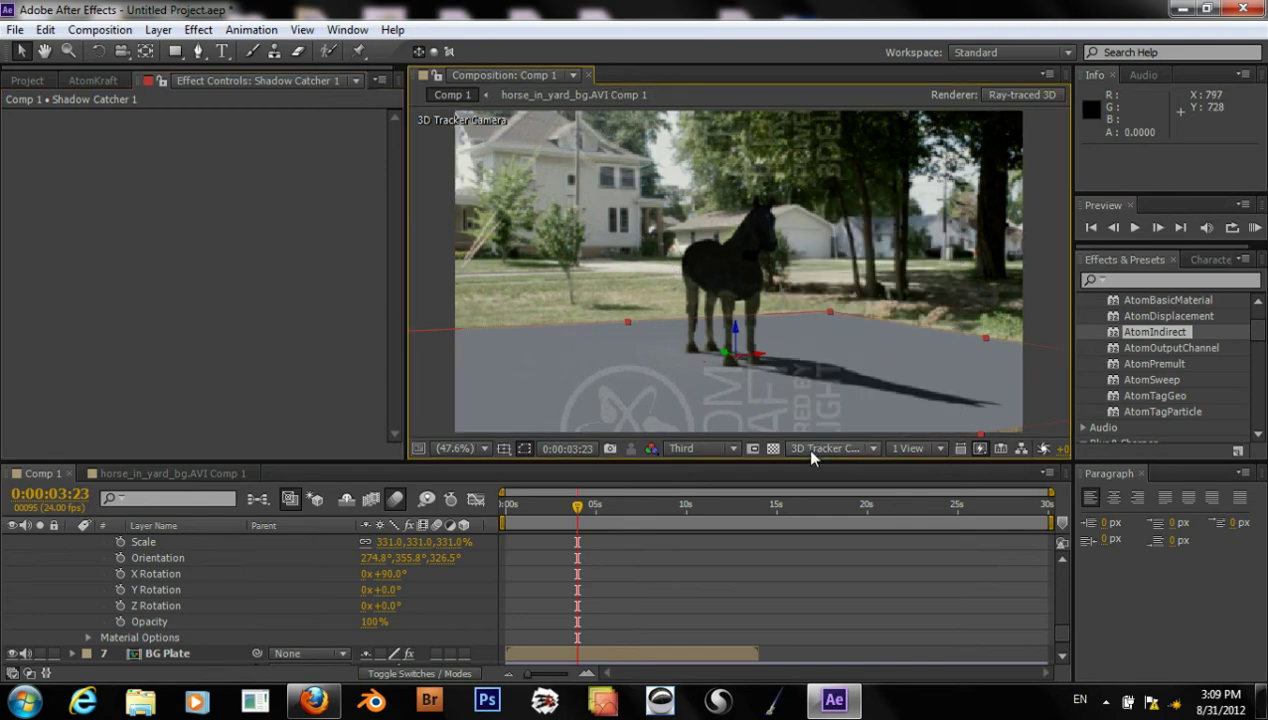
pyautogui.click(688, 450)
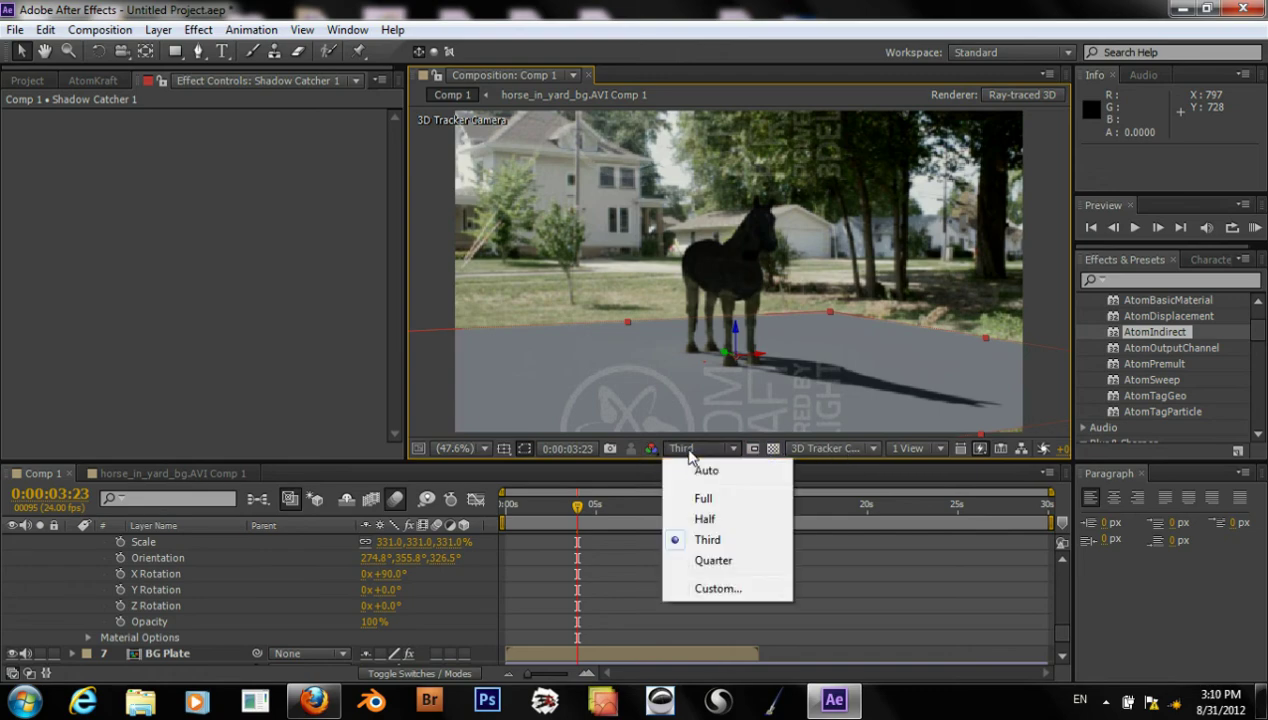
pyautogui.click(688, 450)
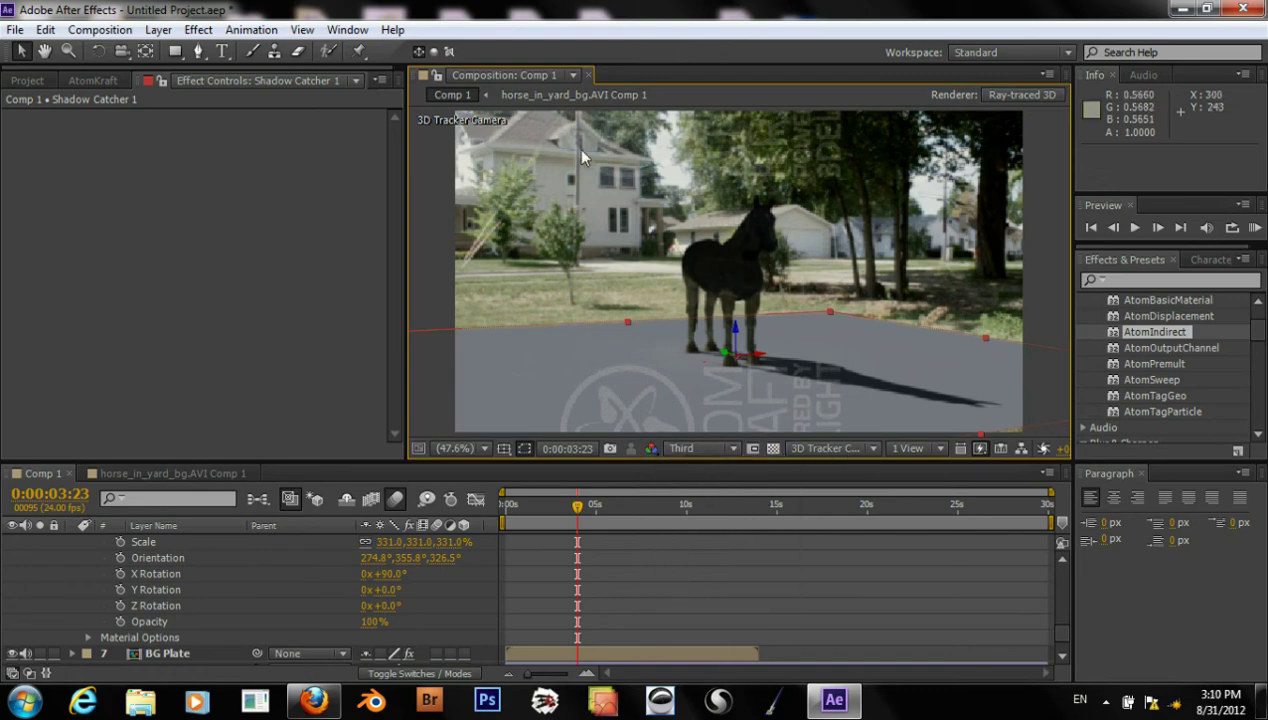
pyautogui.click(572, 75)
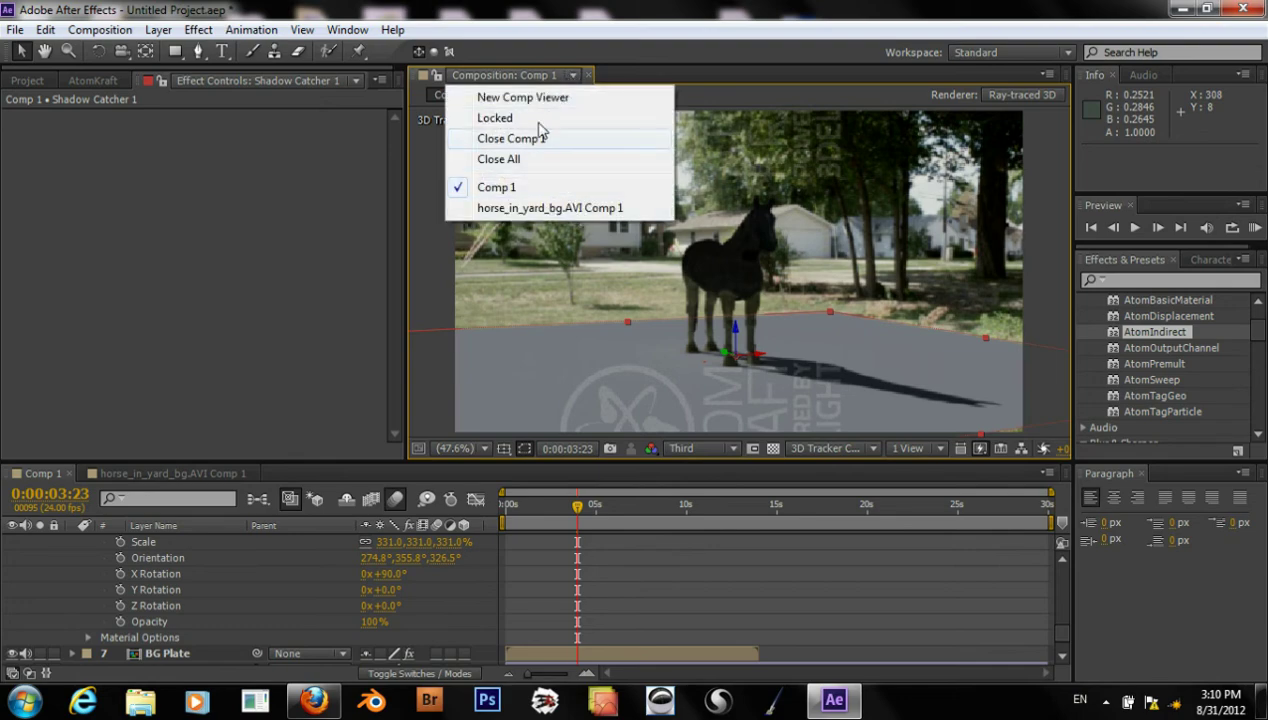
# Open the BG Plate layer in its own Layer view in place of the composition view
pyautogui.click(168, 650)
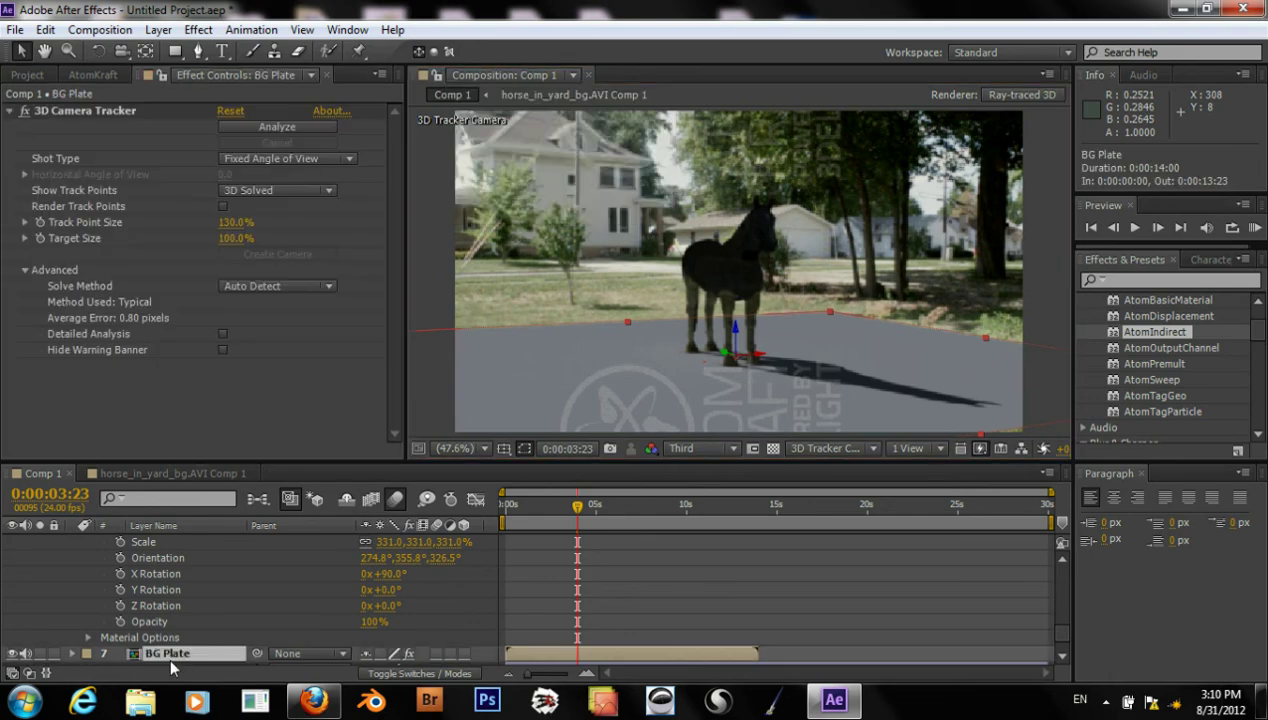
pyautogui.scroll(3, 183, 590)
pyautogui.scroll(-4, 183, 590)
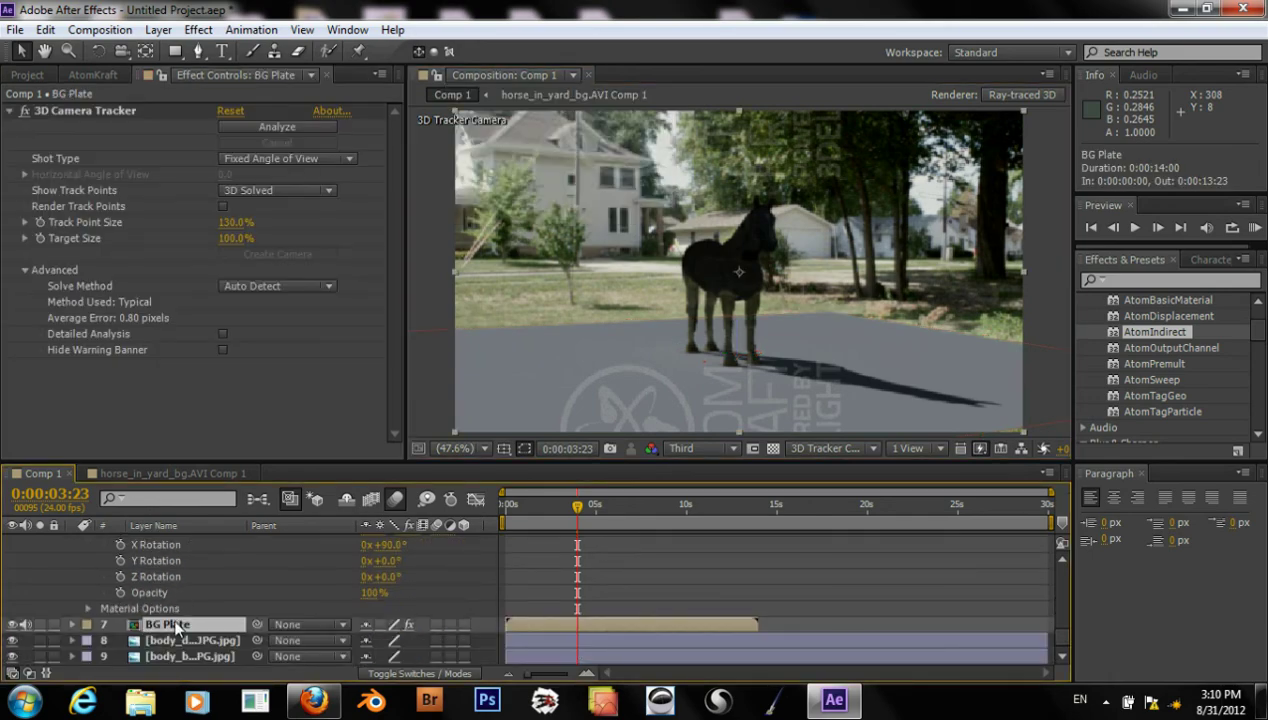
pyautogui.rightClick(175, 619)
pyautogui.click(247, 318)
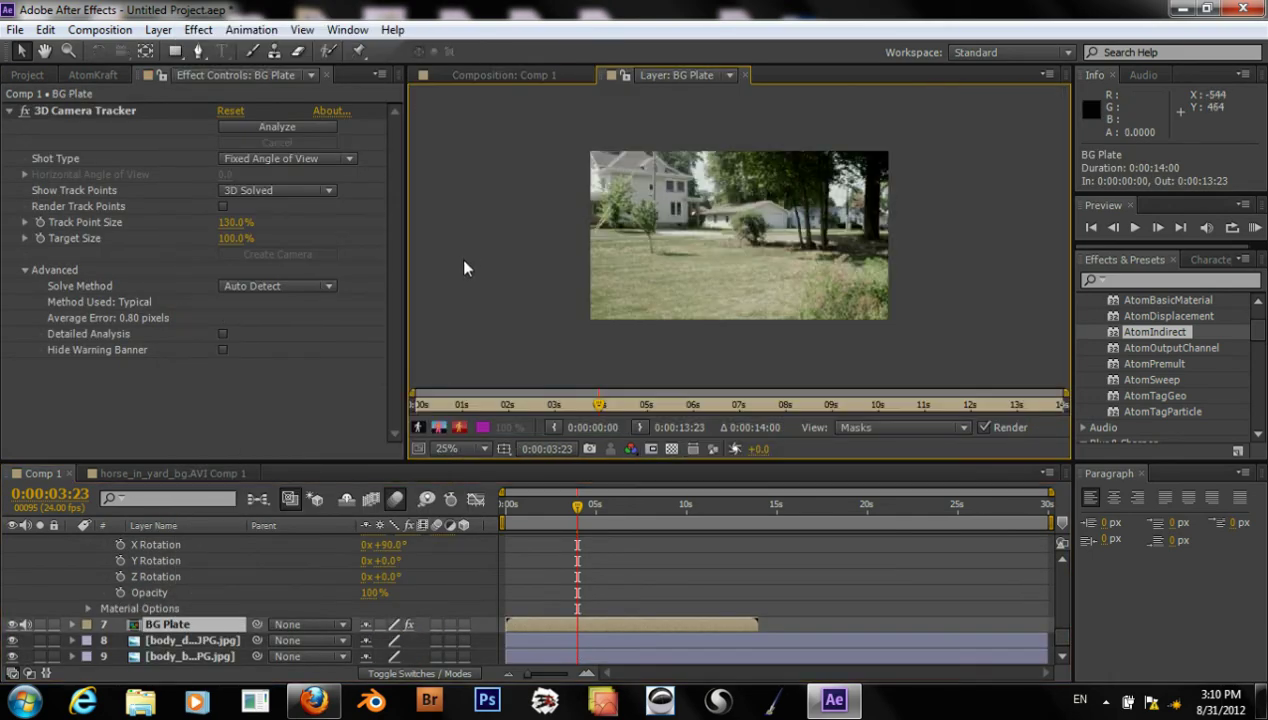
# Set the Y Rotation of the horse_textured.obj layer to 45°
pyautogui.scroll(6, 153, 558)
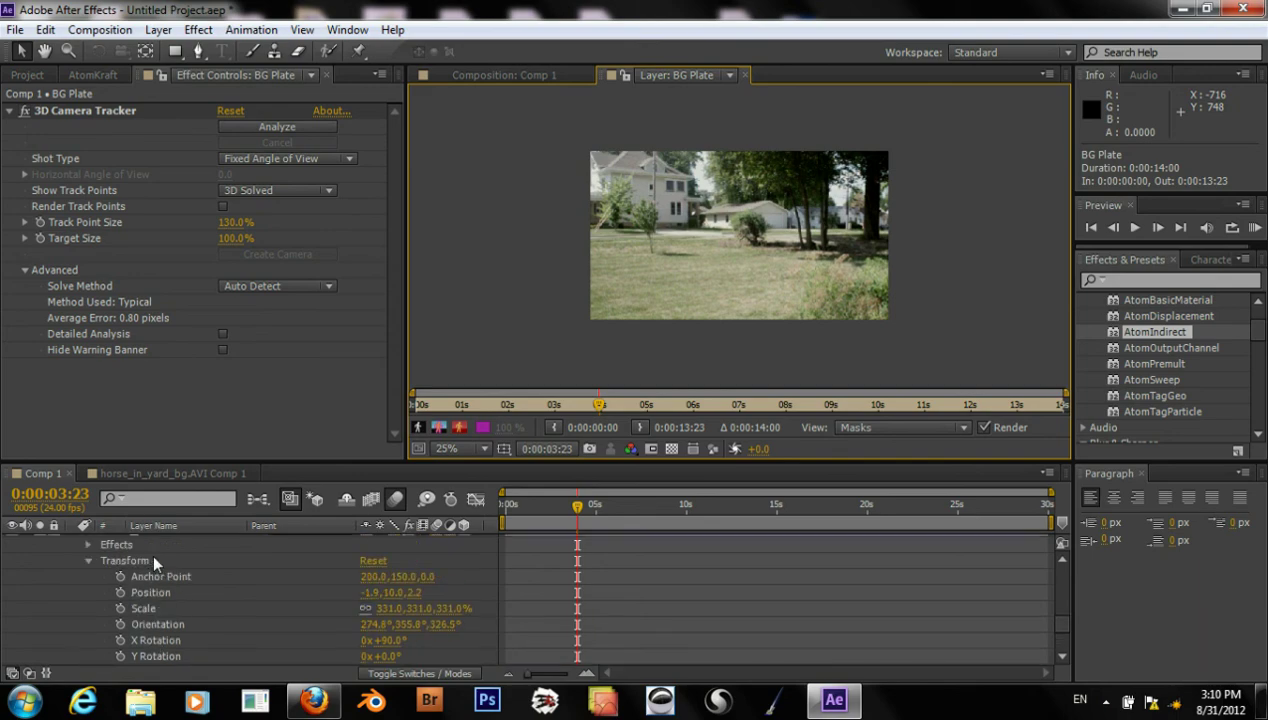
pyautogui.click(173, 582)
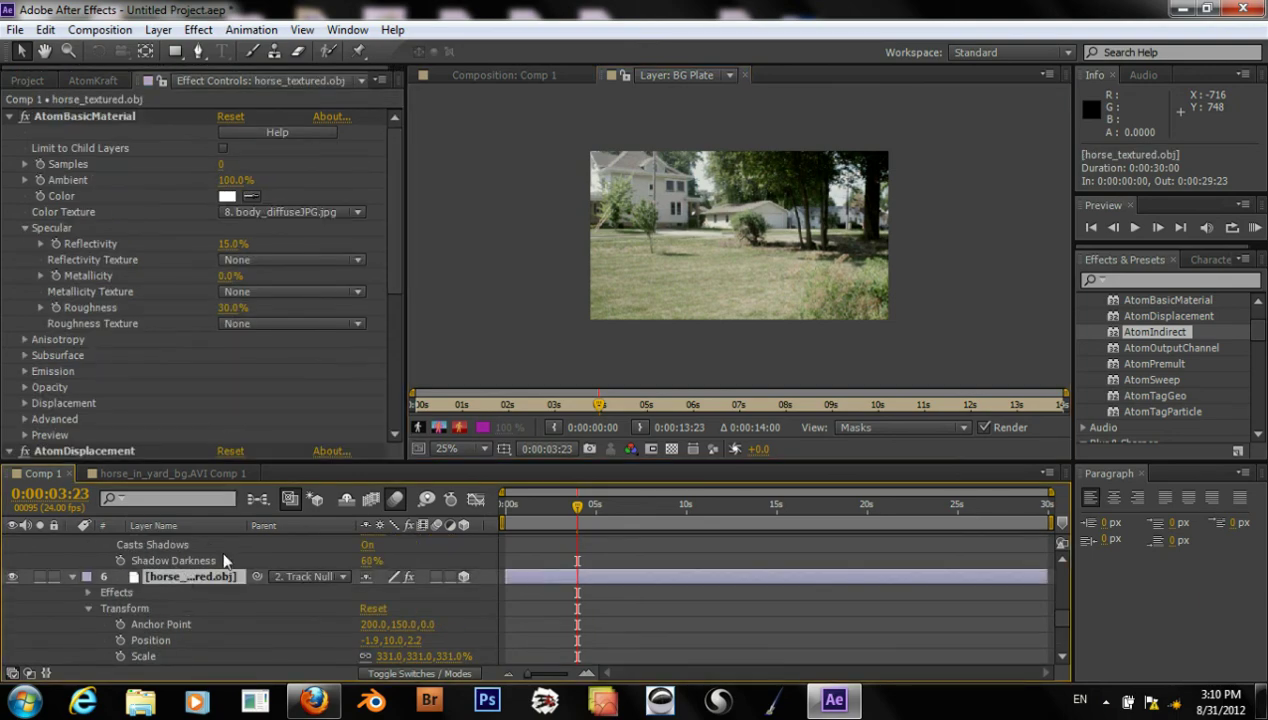
pyautogui.scroll(-3, 221, 548)
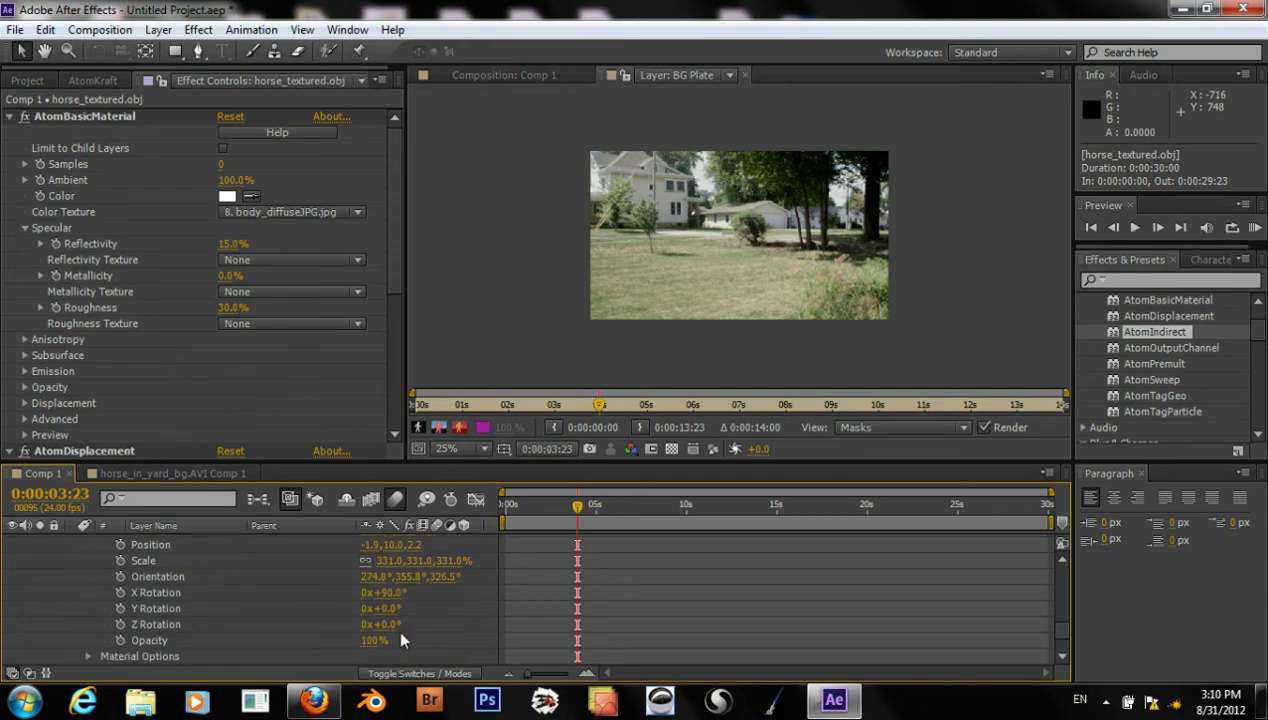
pyautogui.click(390, 609)
pyautogui.write('45')
pyautogui.click(155, 608)
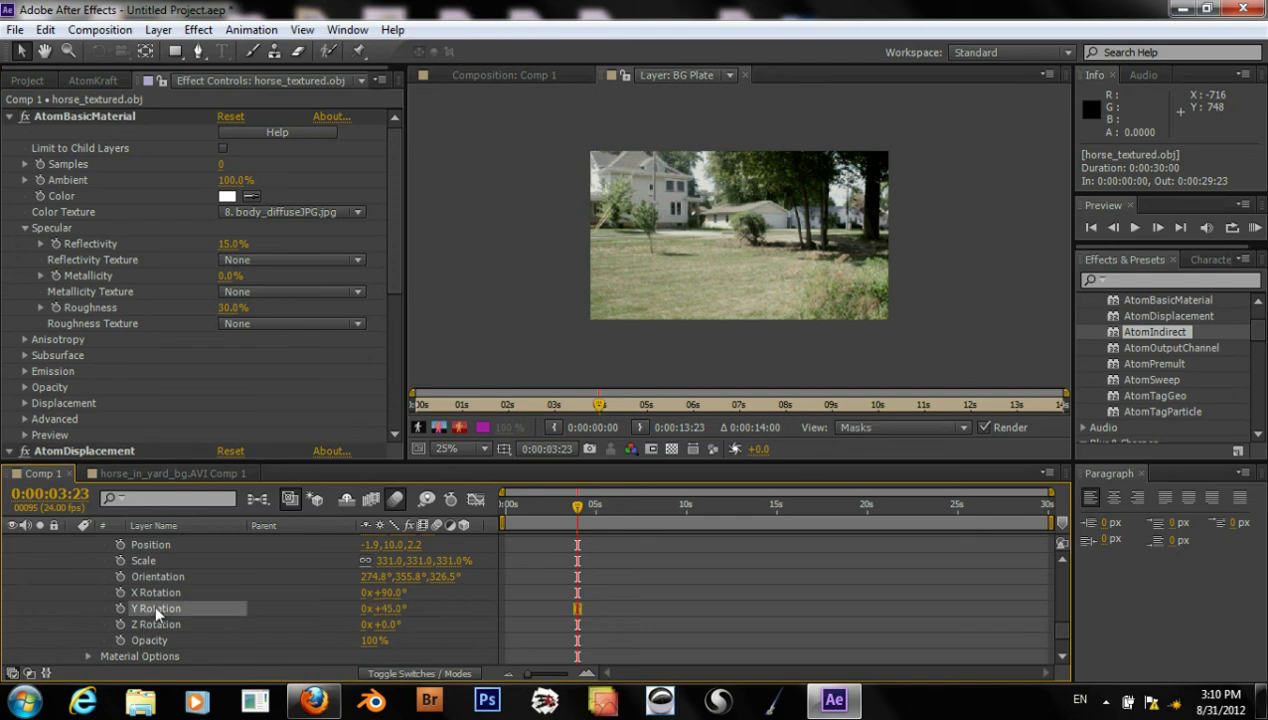
# Scale the horse_textured.obj layer to 350% on all three axes and return to the Comp 1 view
pyautogui.click(418, 561)
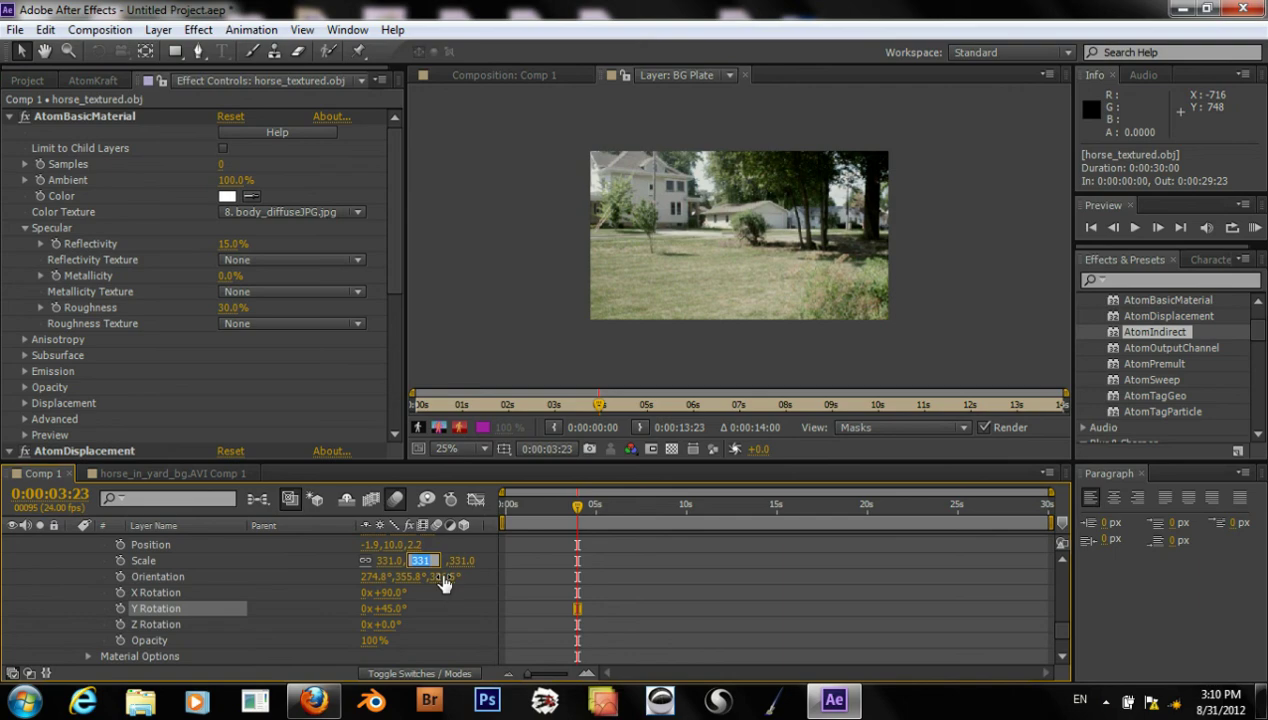
pyautogui.write('350')
pyautogui.press('Tab')
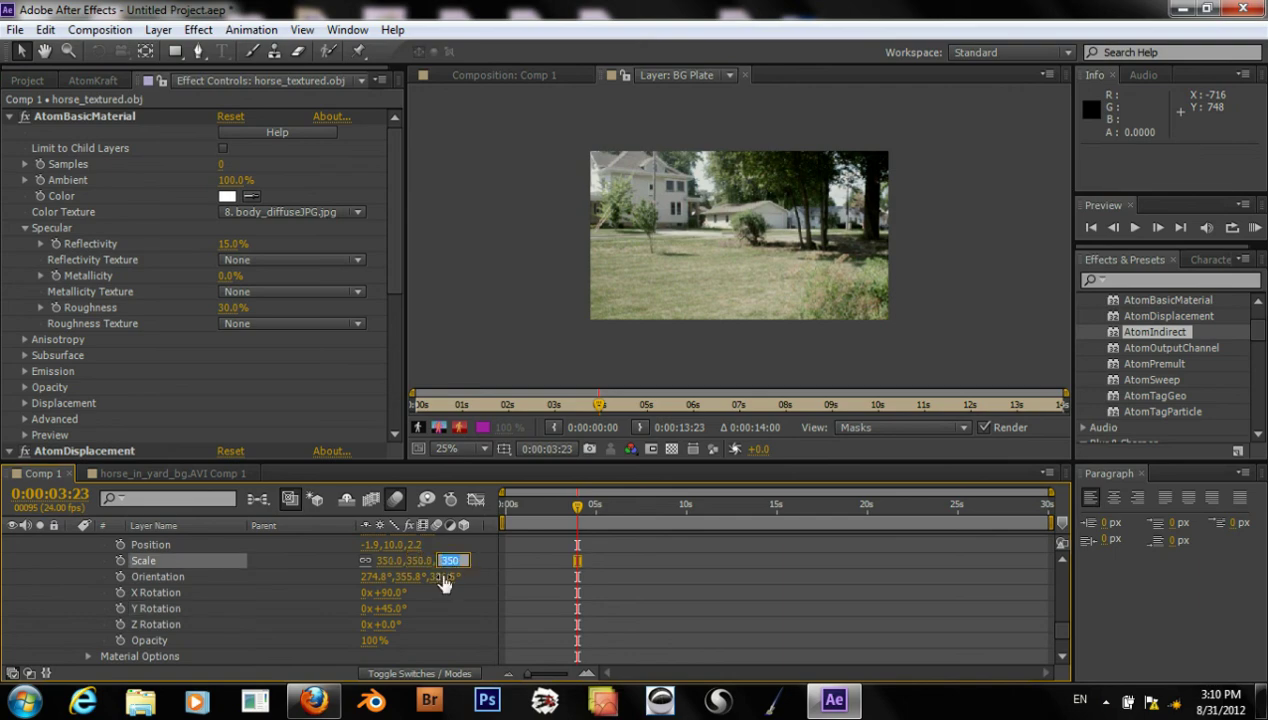
pyautogui.click(525, 76)
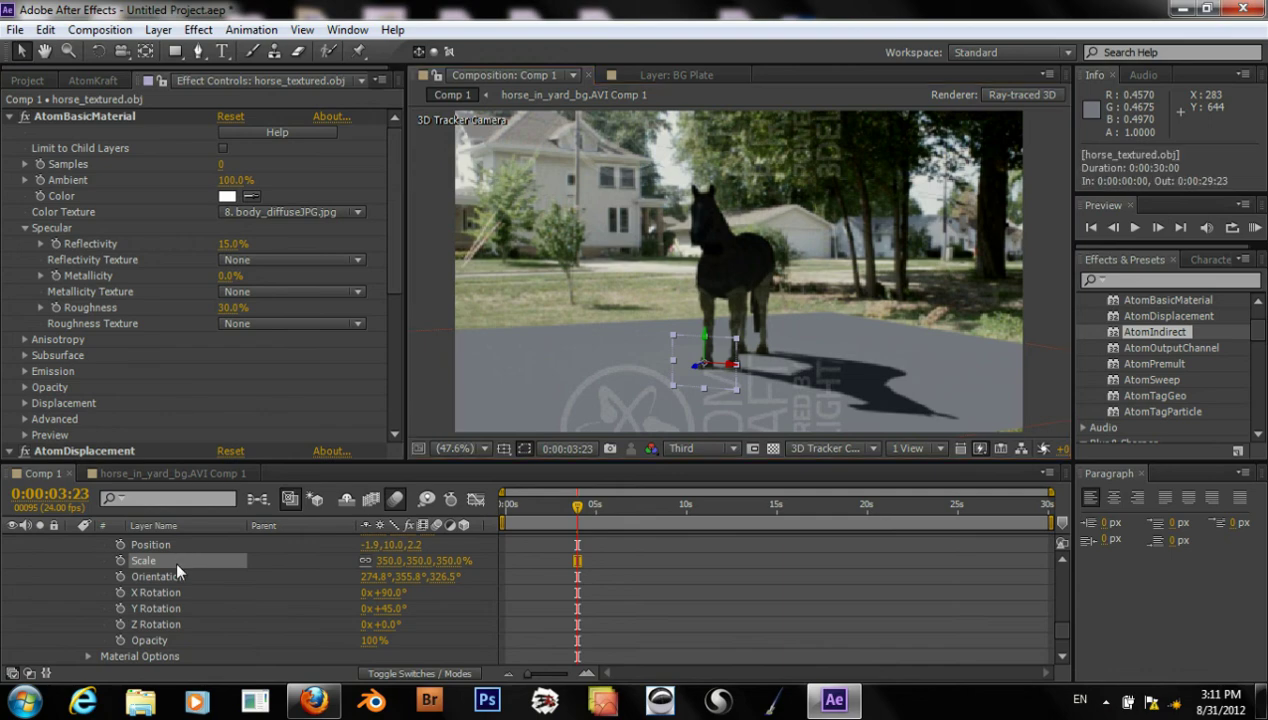
# Look over the Light 1 and Light 2 settings and move the current time to 0:00:07:09
pyautogui.scroll(-5, 174, 557)
pyautogui.scroll(3, 174, 557)
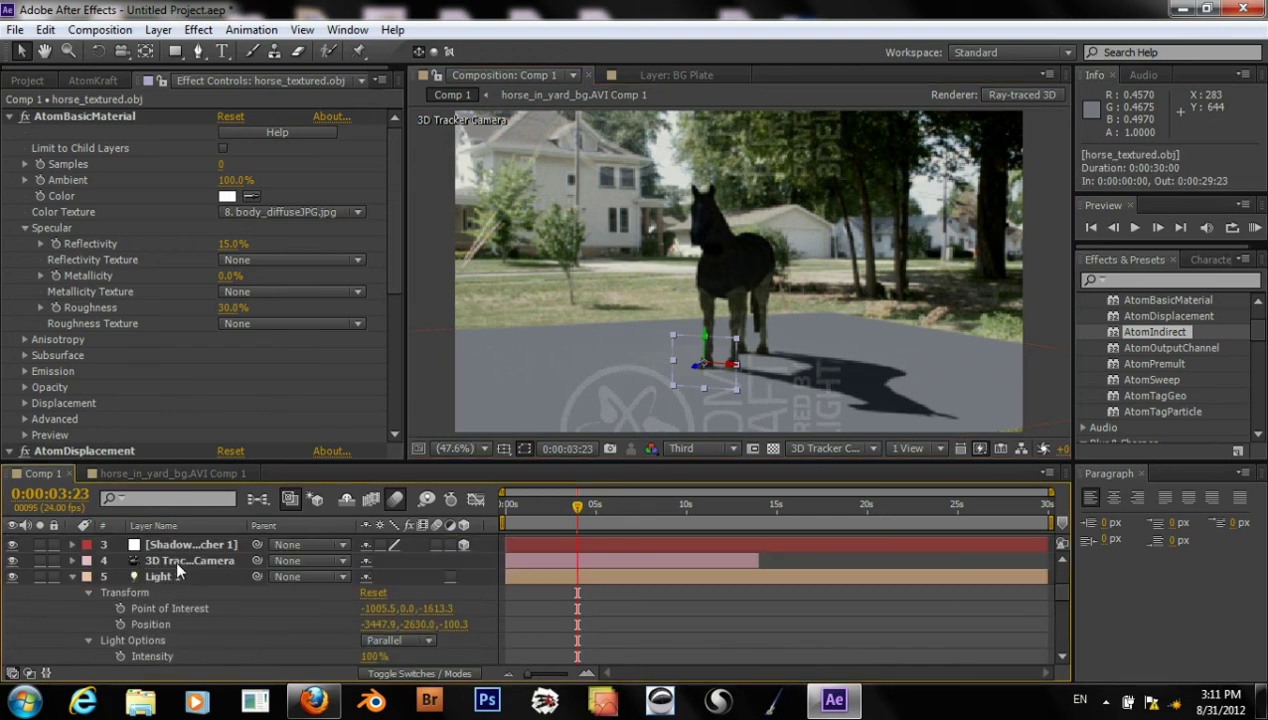
pyautogui.scroll(-3, 177, 565)
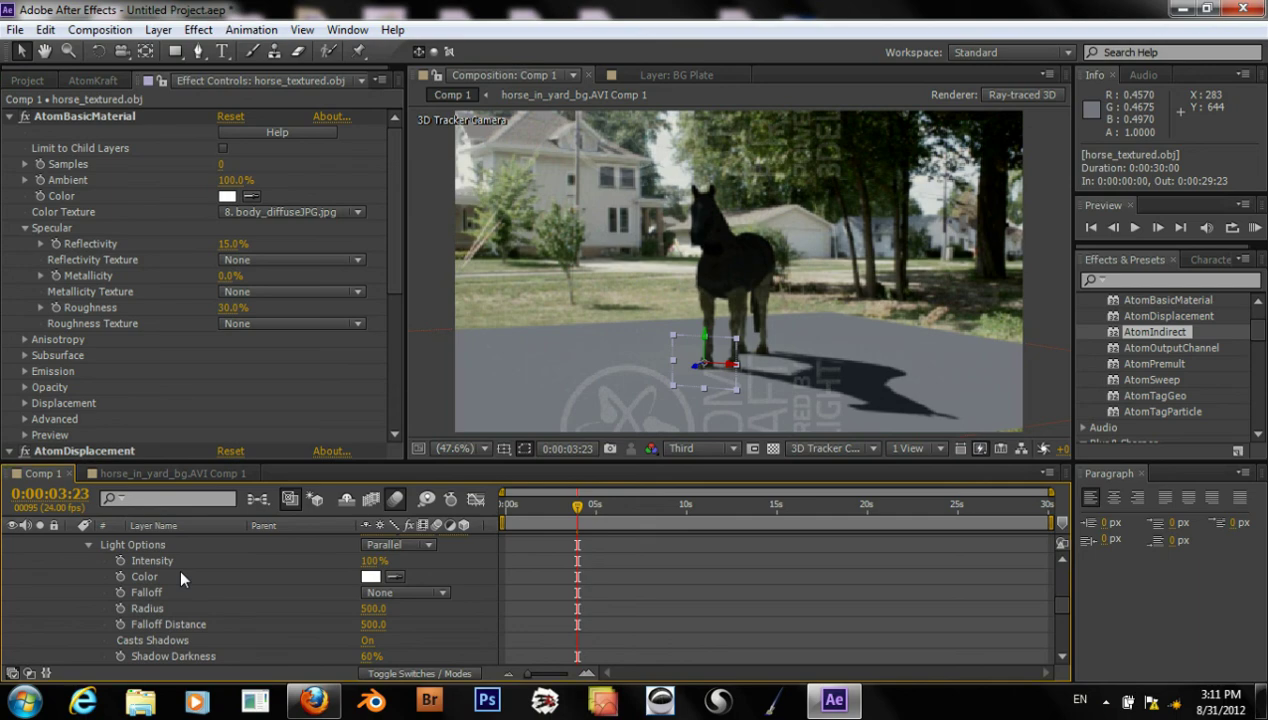
pyautogui.scroll(5, 181, 578)
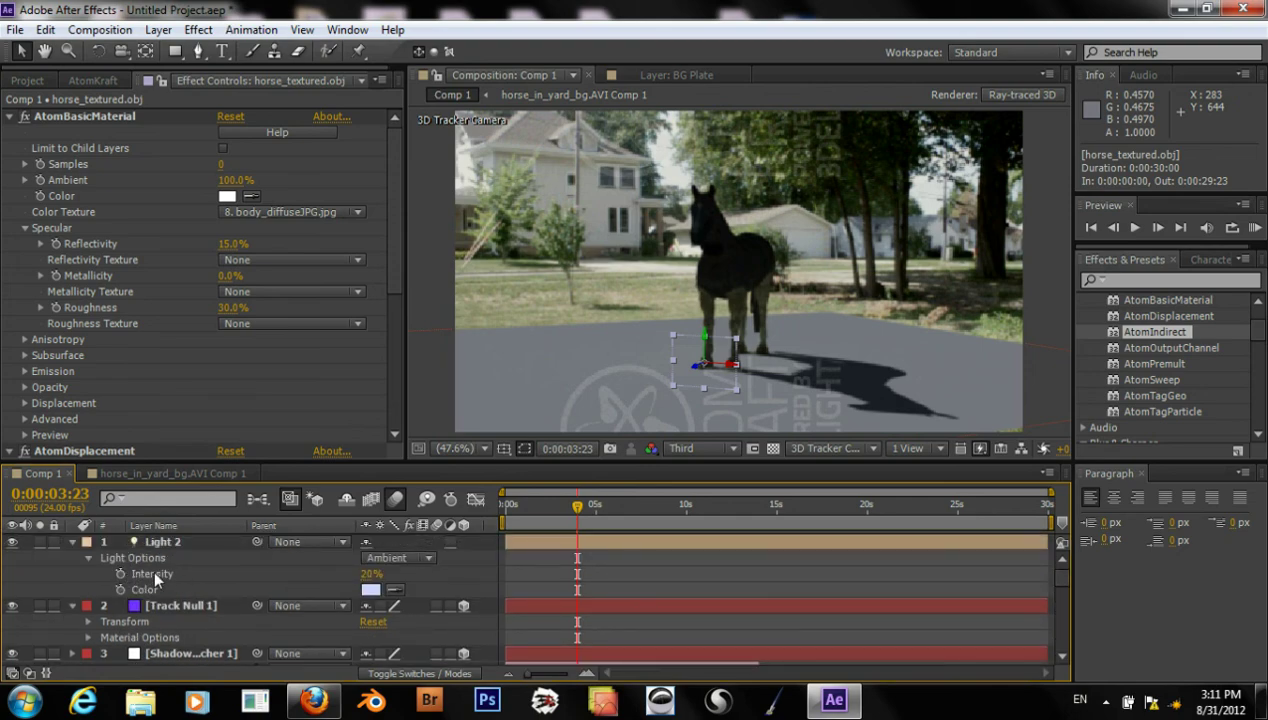
pyautogui.scroll(-1, 157, 584)
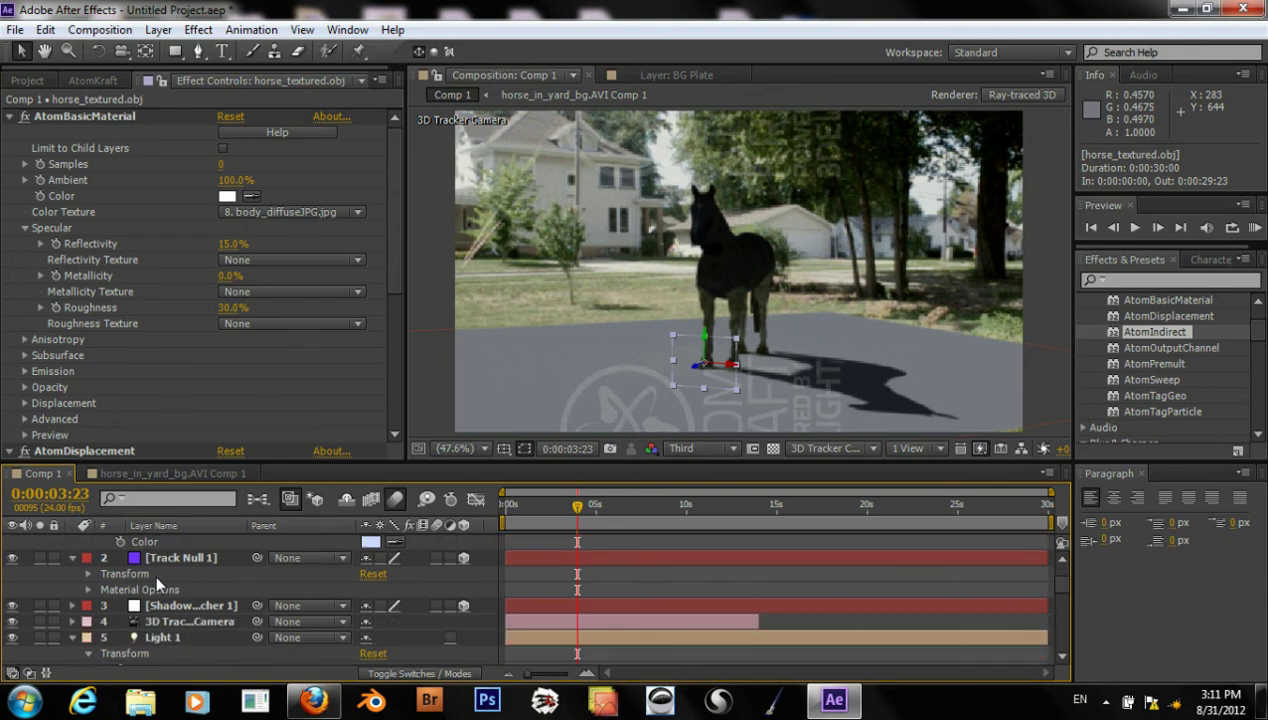
pyautogui.scroll(-2, 157, 584)
pyautogui.scroll(2, 300, 600)
pyautogui.click(637, 500)
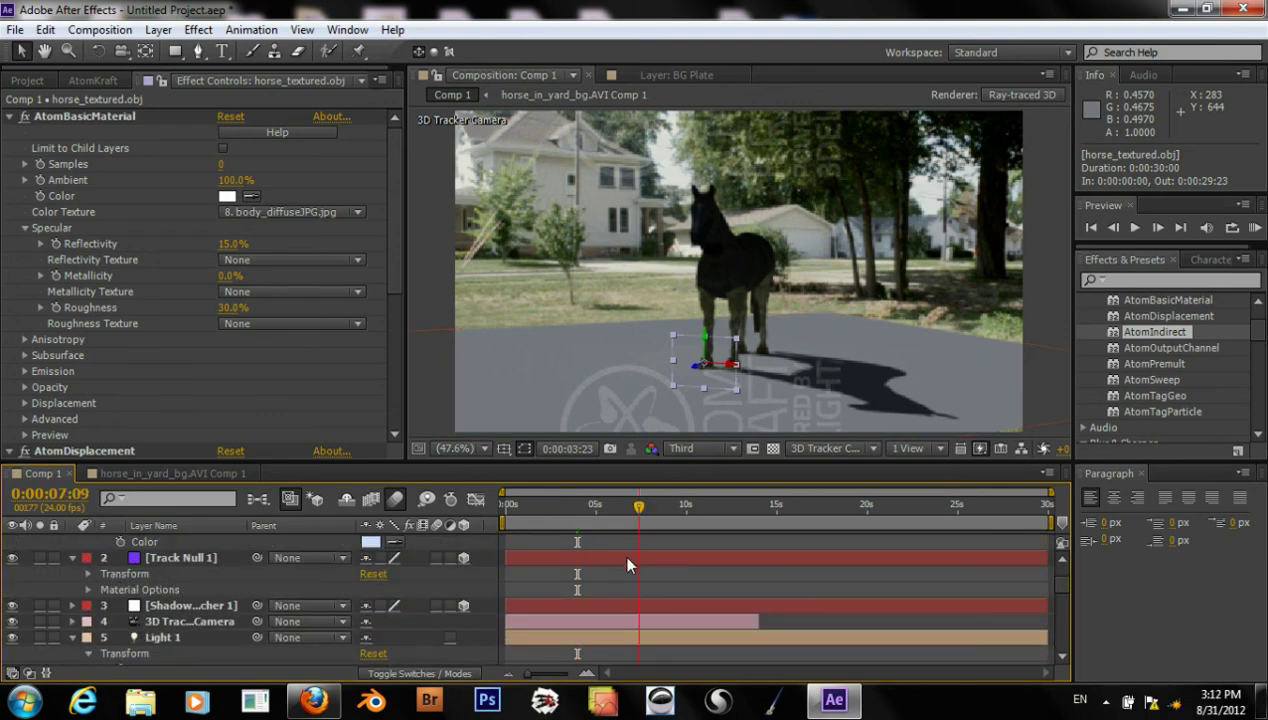